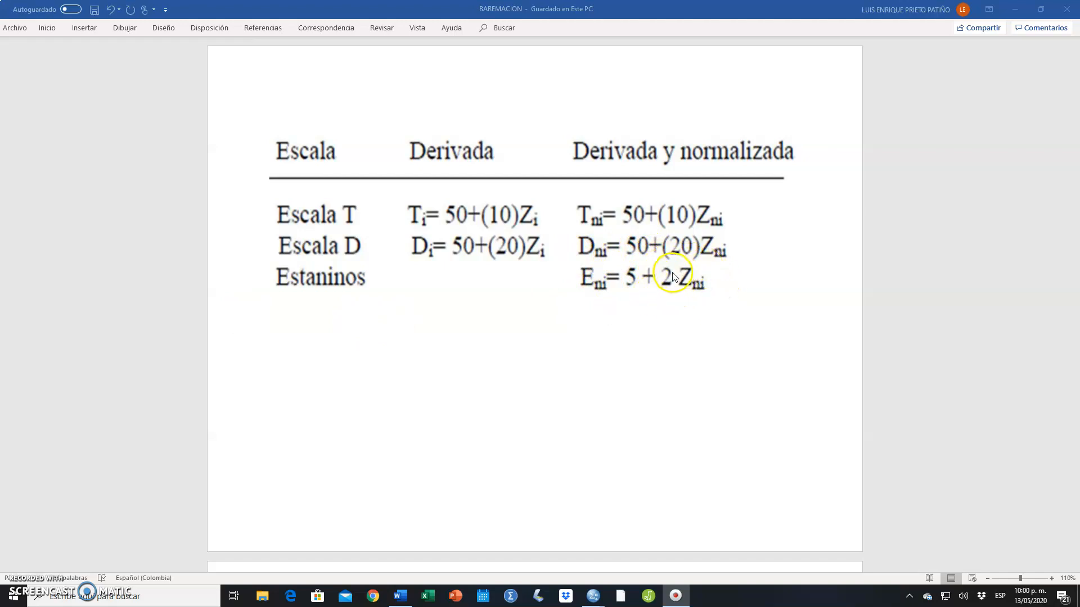
Go to the worked Z-score example under OBTENER PUNTUACIONES Z and switch to the SPSS Data Editor
{"action": "scroll", "coordinate": [674, 265], "scroll_direction": "down", "scroll_amount": 5}
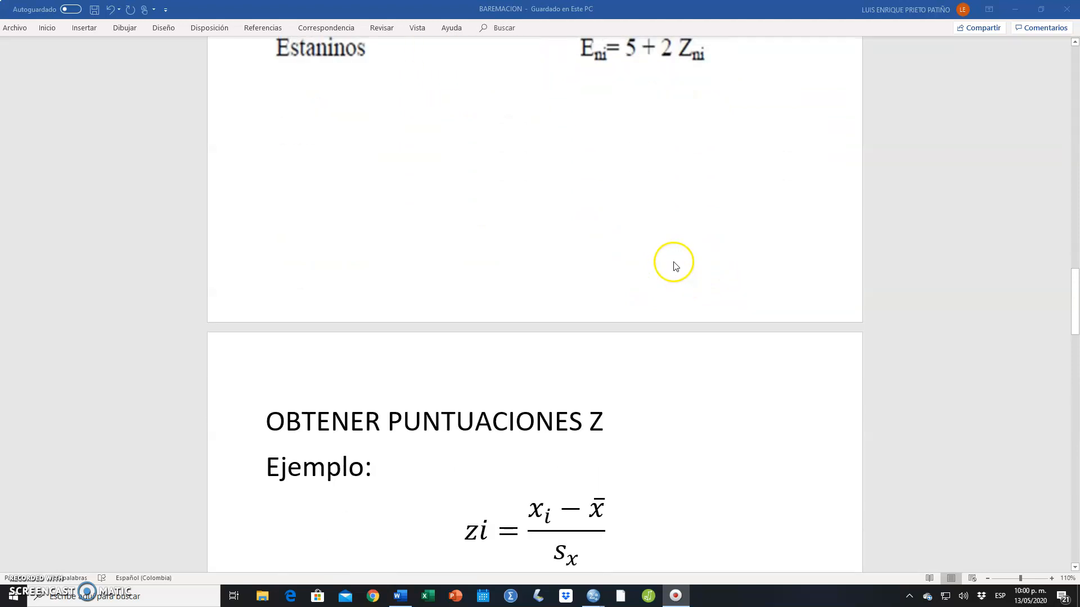
{"action": "scroll", "coordinate": [675, 267], "scroll_direction": "down", "scroll_amount": 4}
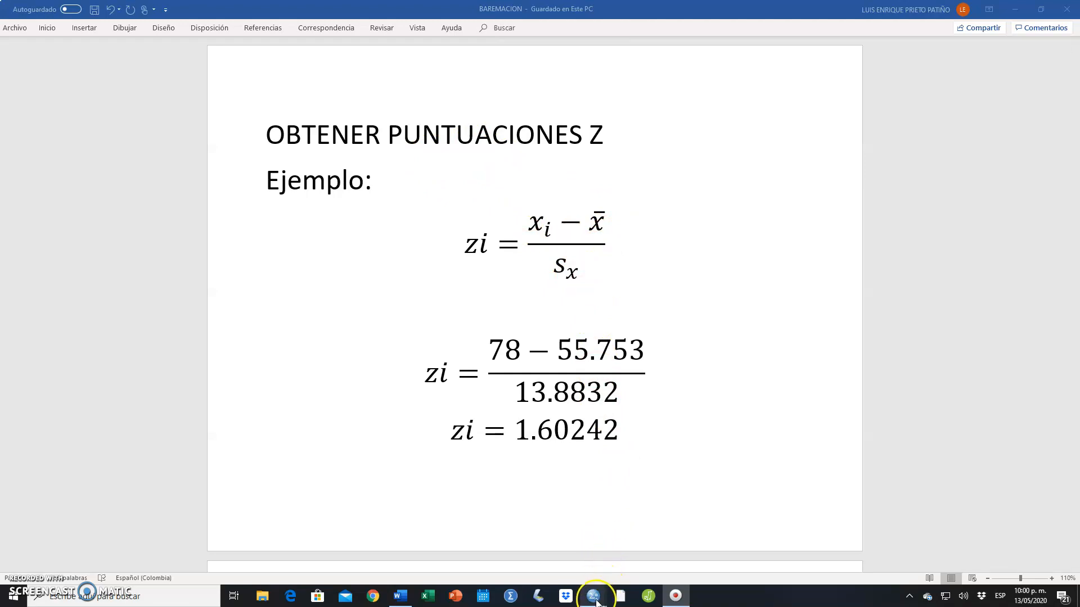
{"action": "mouse_move", "coordinate": [596, 601]}
{"action": "left_click", "coordinate": [623, 566]}
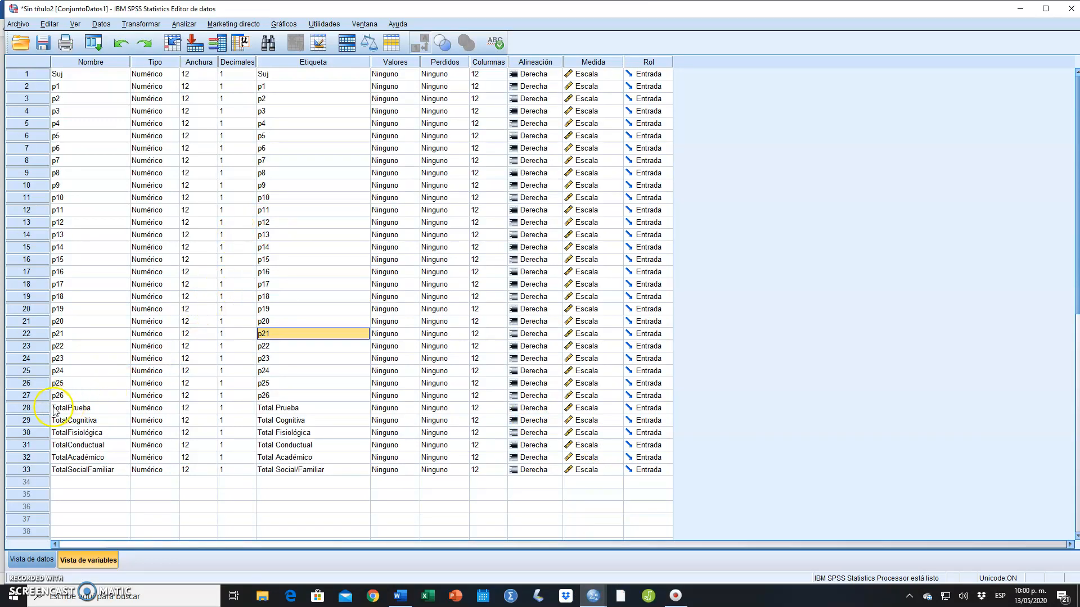
Go through the total-score variables from TotalPrueba to TotalSocialFamiliar one by one and return to TotalPrueba
{"action": "left_click", "coordinate": [26, 407]}
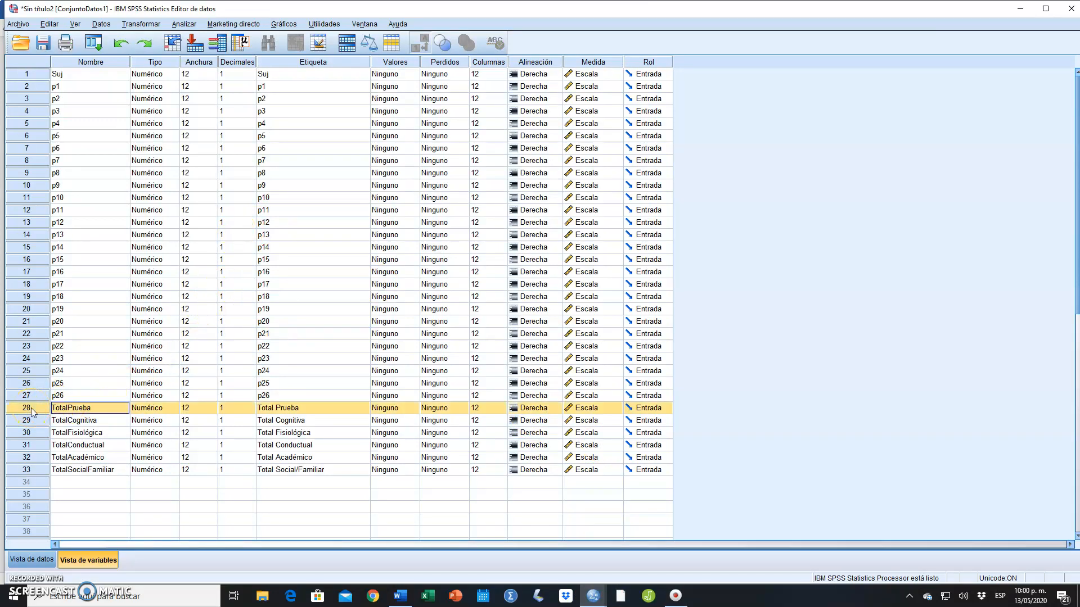
{"action": "left_click", "coordinate": [27, 422]}
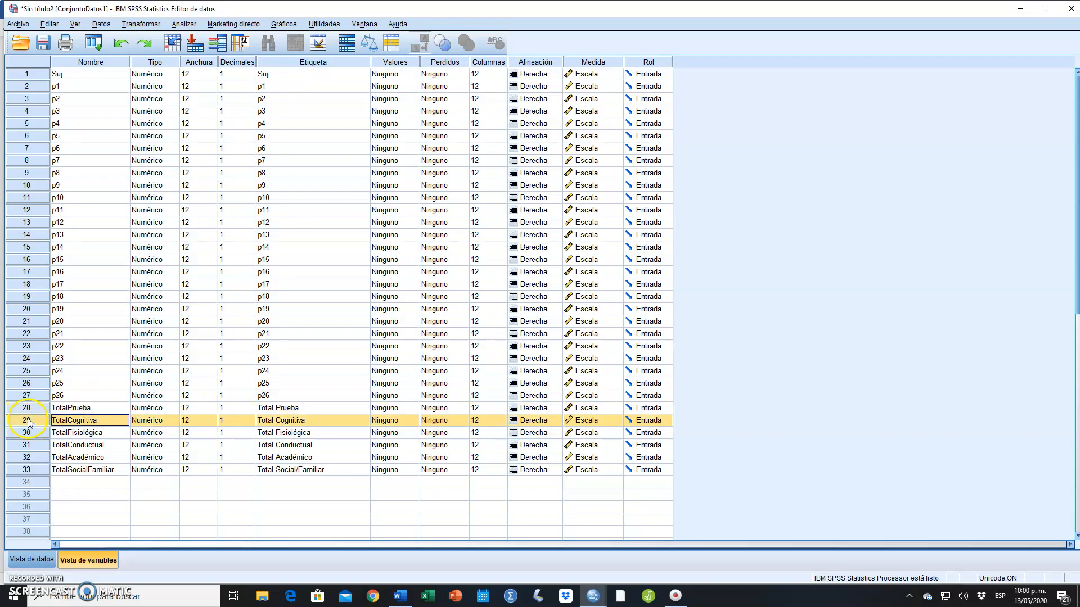
{"action": "left_click", "coordinate": [26, 433]}
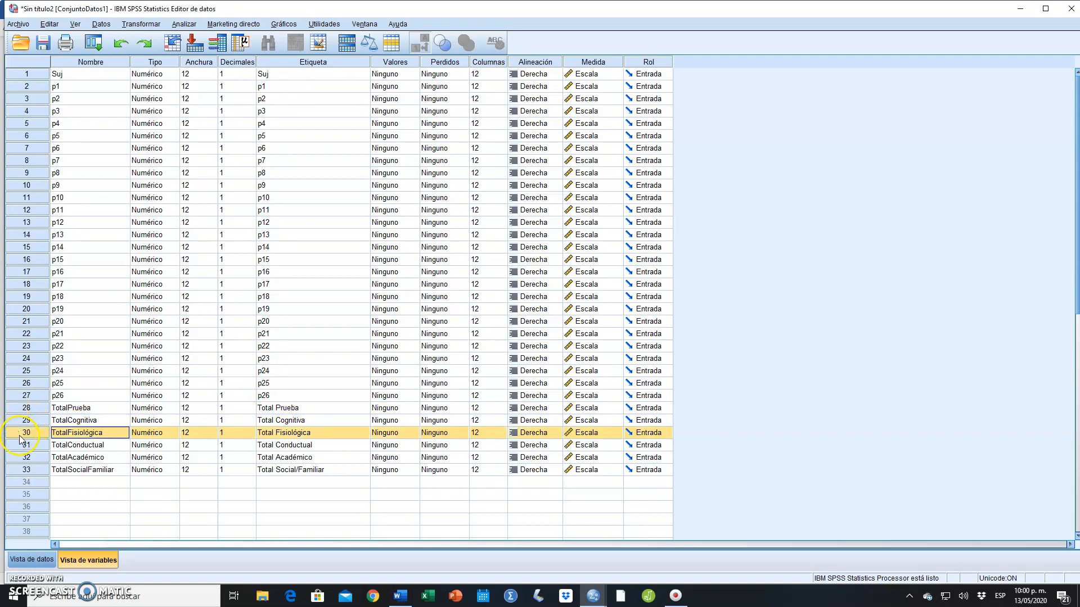
{"action": "left_click", "coordinate": [28, 446]}
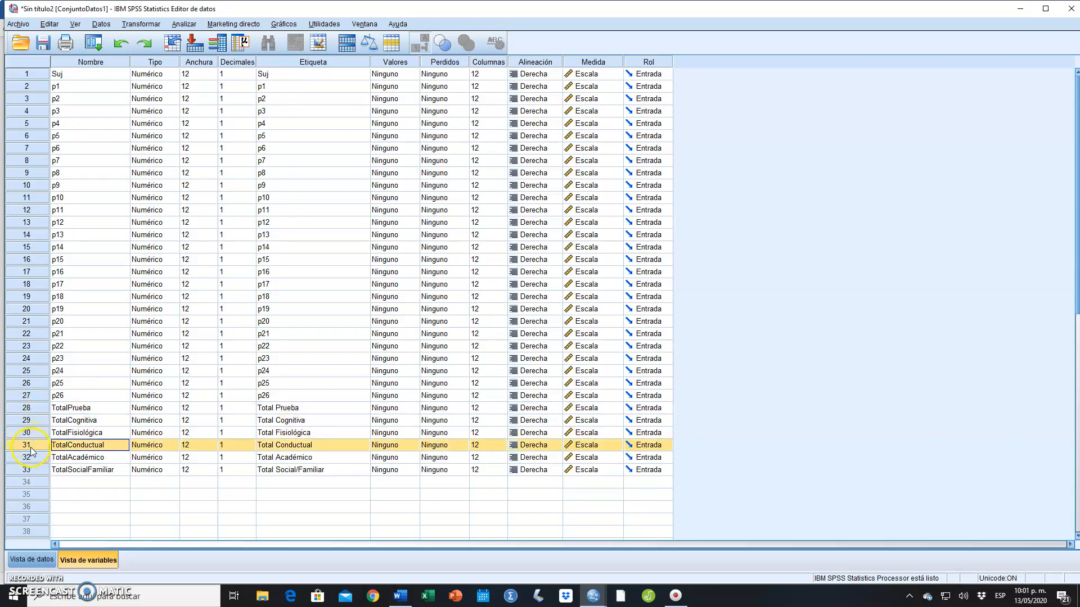
{"action": "left_click", "coordinate": [33, 458]}
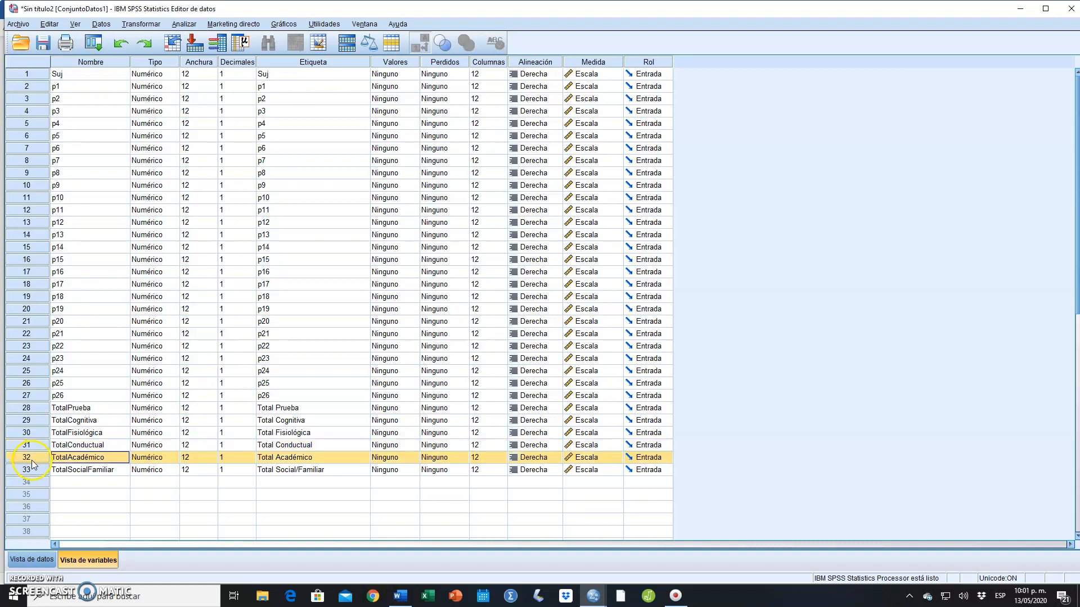
{"action": "left_click", "coordinate": [32, 470]}
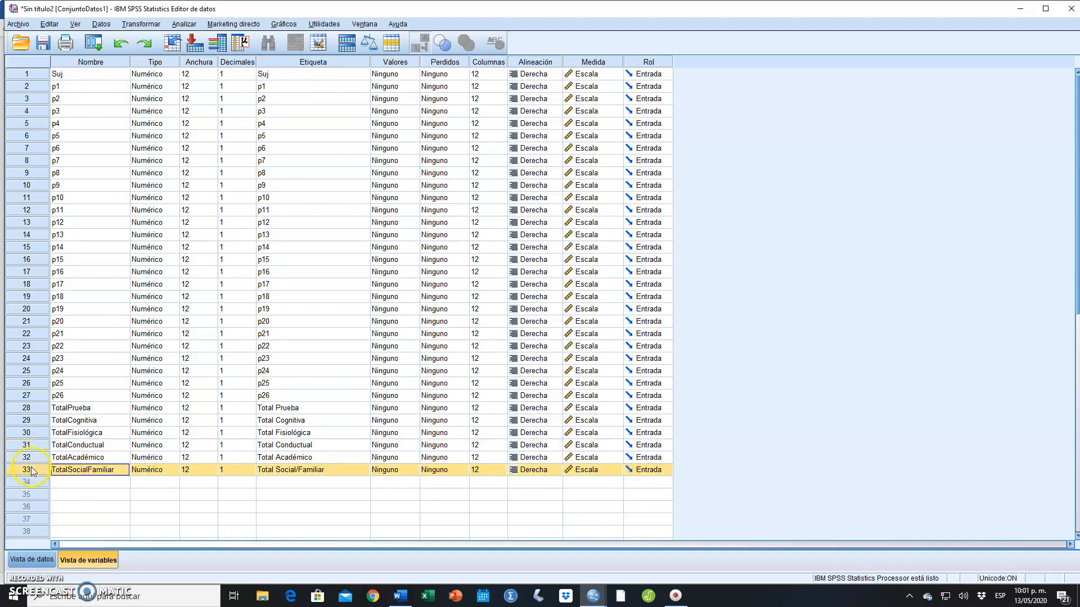
{"action": "left_click", "coordinate": [26, 409]}
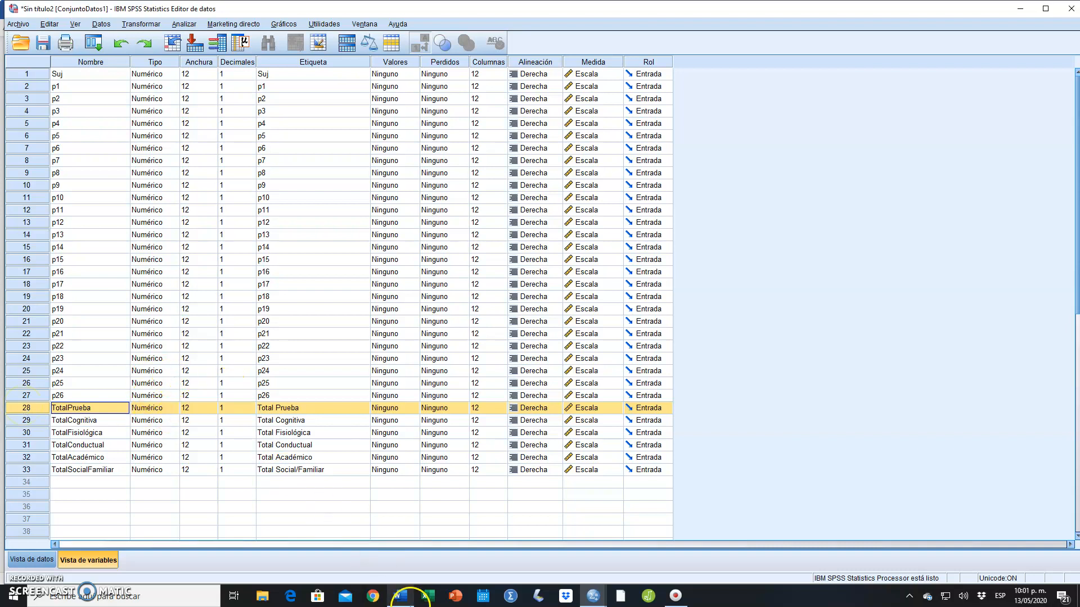
Consult the Z-score formula in the BAREMACION Word document and return to the SPSS Data Editor
{"action": "left_click", "coordinate": [401, 597]}
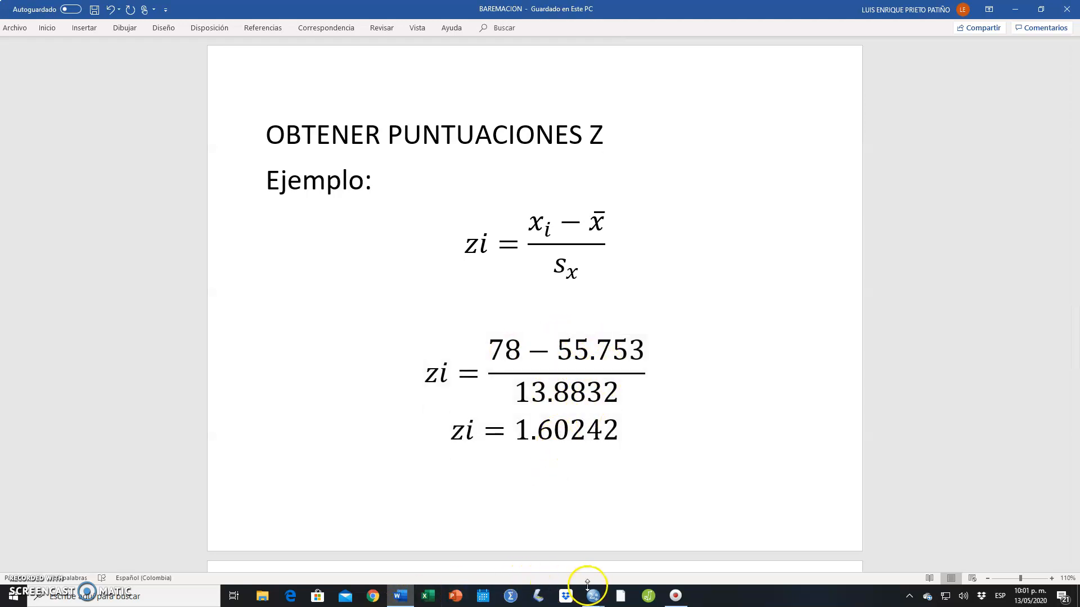
{"action": "mouse_move", "coordinate": [589, 586]}
{"action": "left_click", "coordinate": [644, 557]}
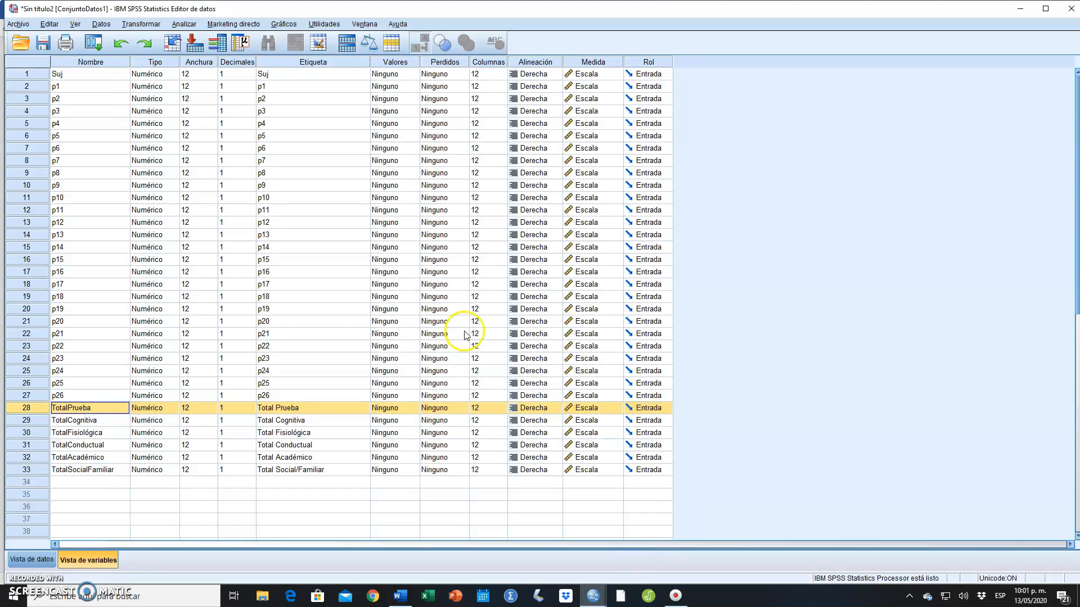
Start a Descriptives analysis, enlarge its dialog and add Total Prueba as the variable to analyse
{"action": "left_click", "coordinate": [190, 25]}
{"action": "mouse_move", "coordinate": [195, 52]}
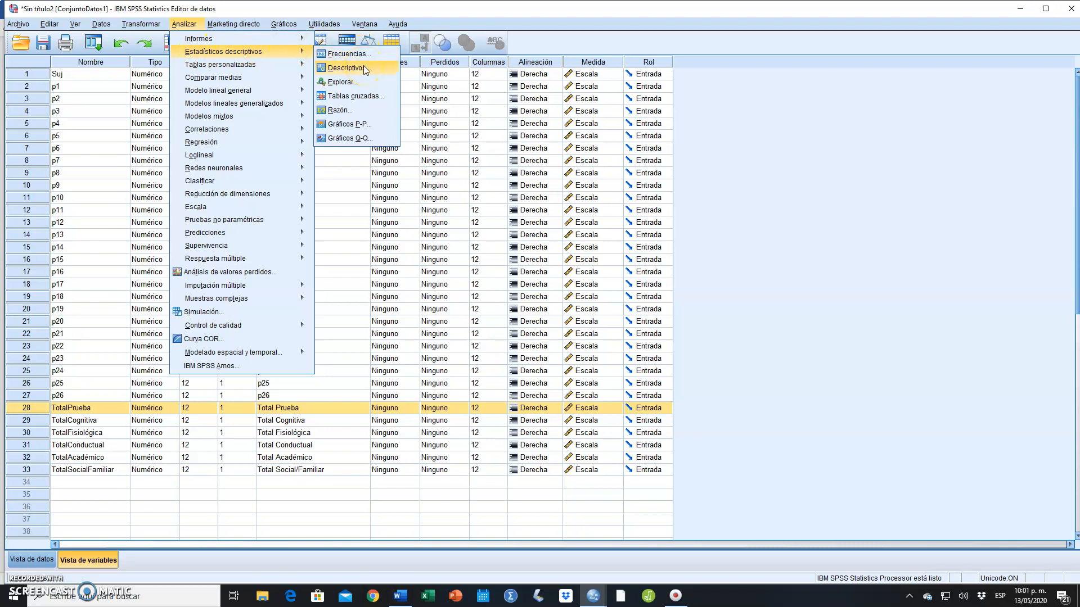
{"action": "left_click", "coordinate": [345, 68]}
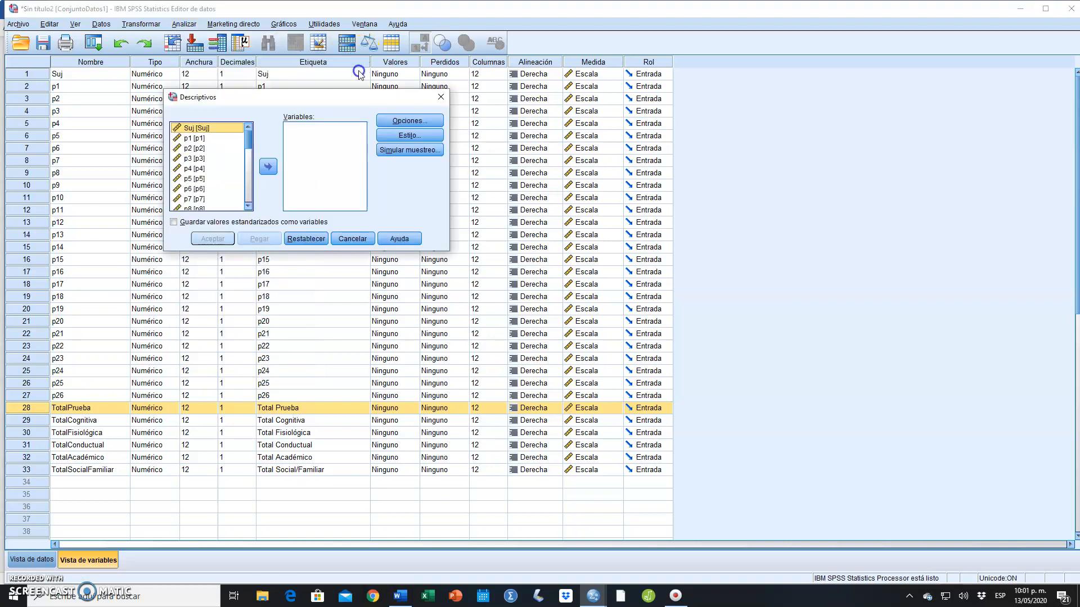
{"action": "left_click_drag", "start_coordinate": [449, 250], "coordinate": [514, 313]}
{"action": "scroll", "coordinate": [221, 224], "scroll_direction": "down", "scroll_amount": 6}
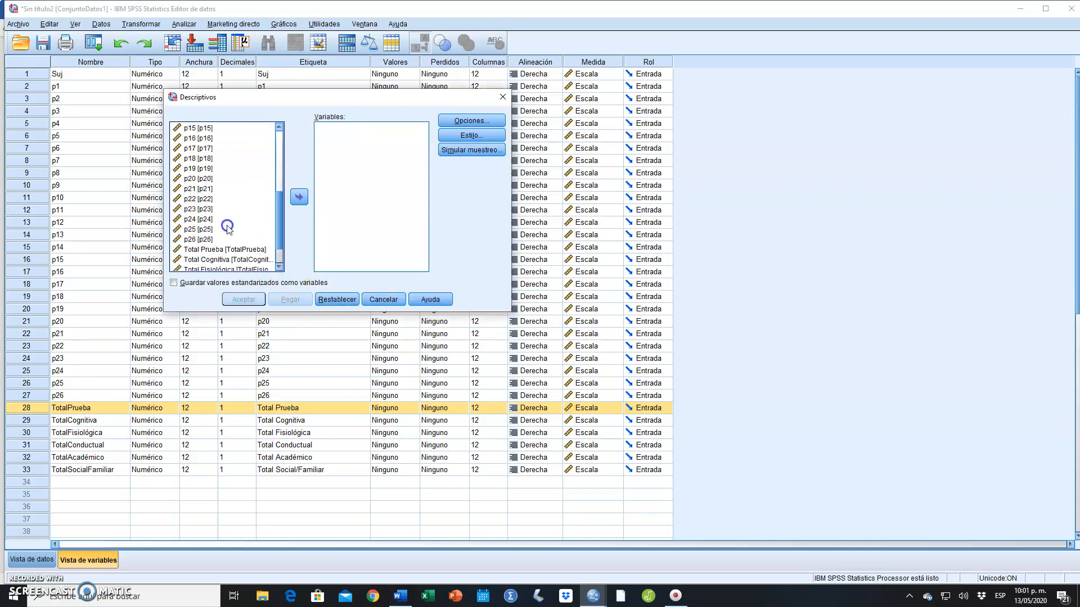
{"action": "left_click", "coordinate": [220, 218]}
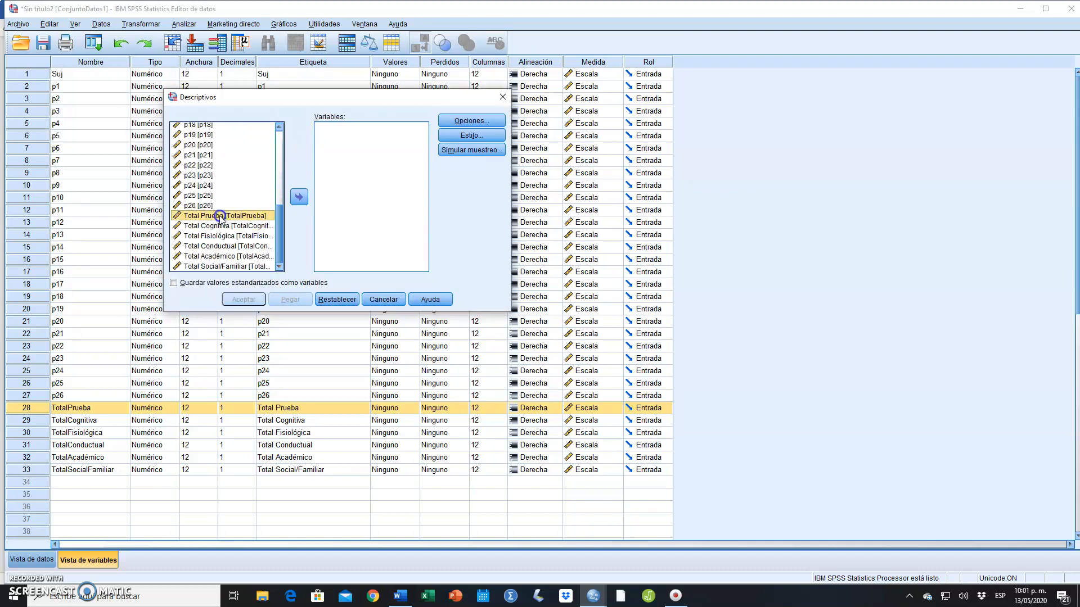
{"action": "left_click", "coordinate": [307, 197]}
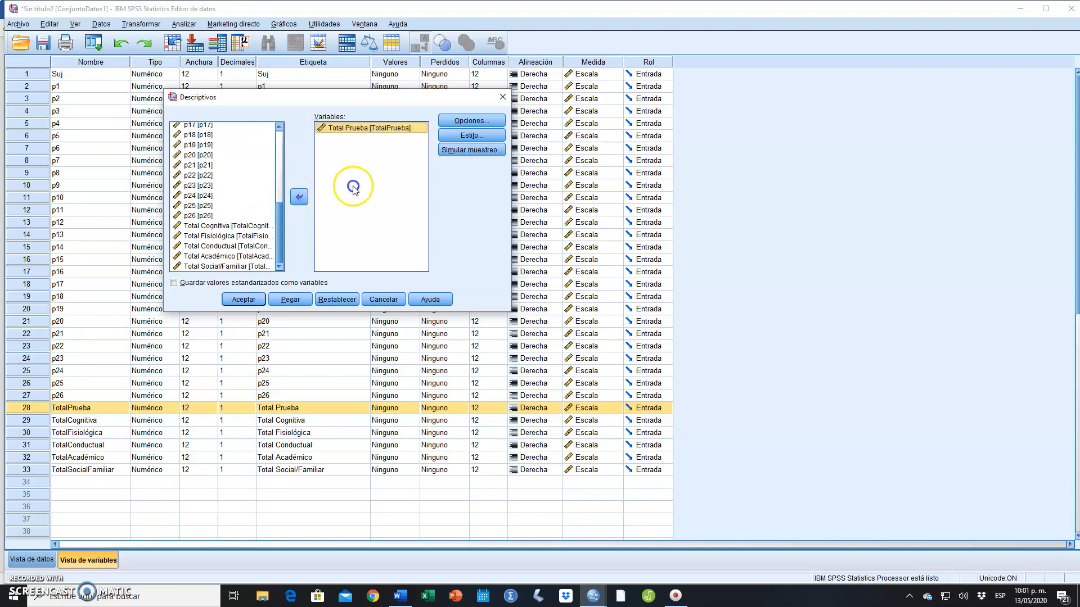
Limit the descriptive statistics to mean and standard deviation, without minimum and maximum, and run the analysis
{"action": "left_click", "coordinate": [464, 120]}
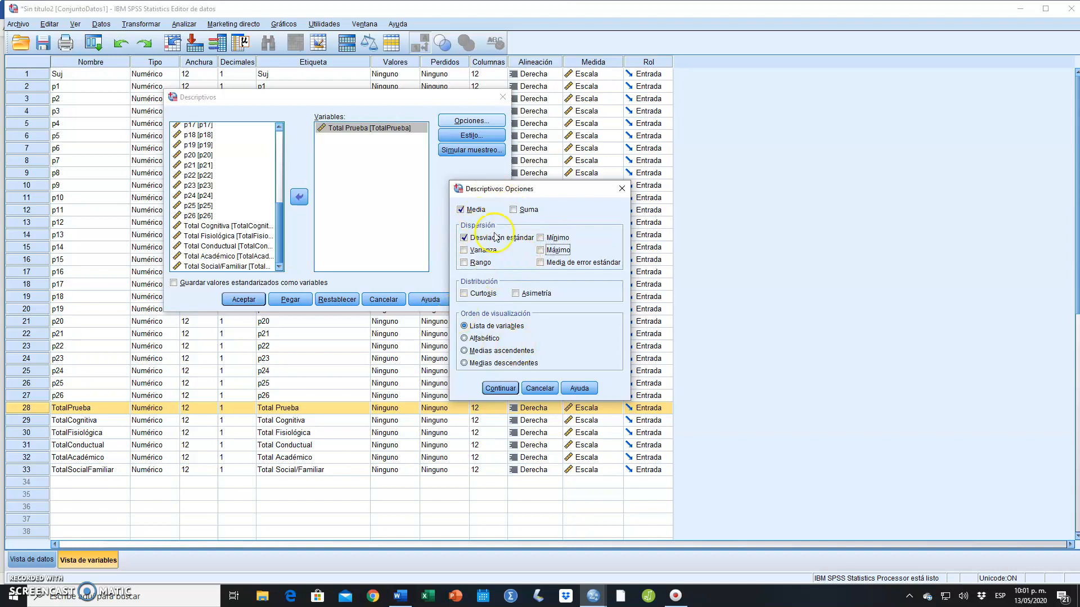
{"action": "left_click", "coordinate": [501, 389]}
{"action": "left_click", "coordinate": [256, 301]}
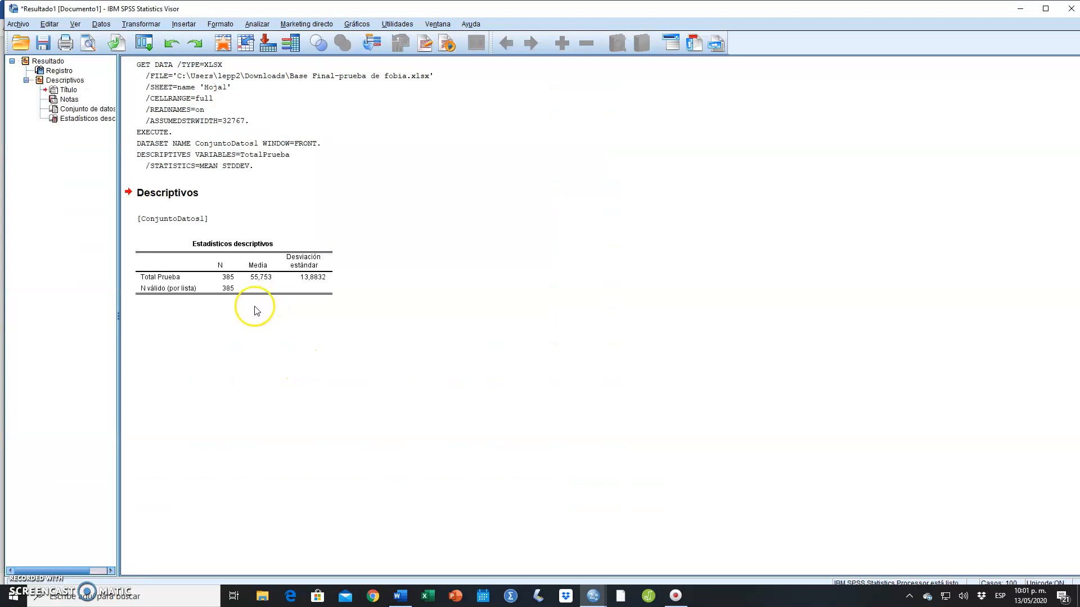
Examine Total Prueba's mean and standard deviation in the output table and go back to the Data Editor window
{"action": "left_click", "coordinate": [213, 279]}
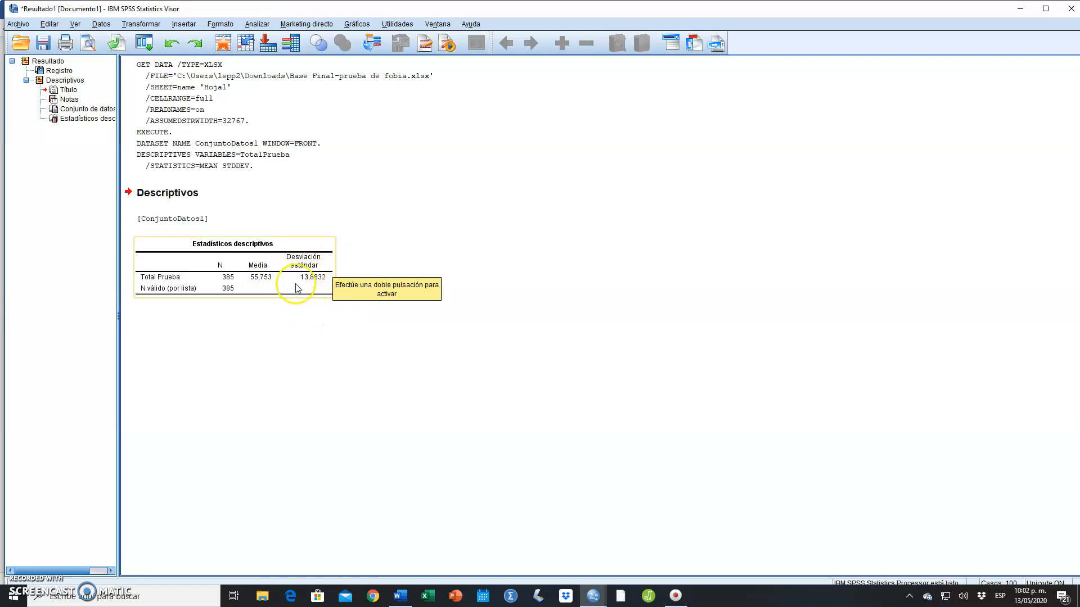
{"action": "left_click", "coordinate": [337, 396]}
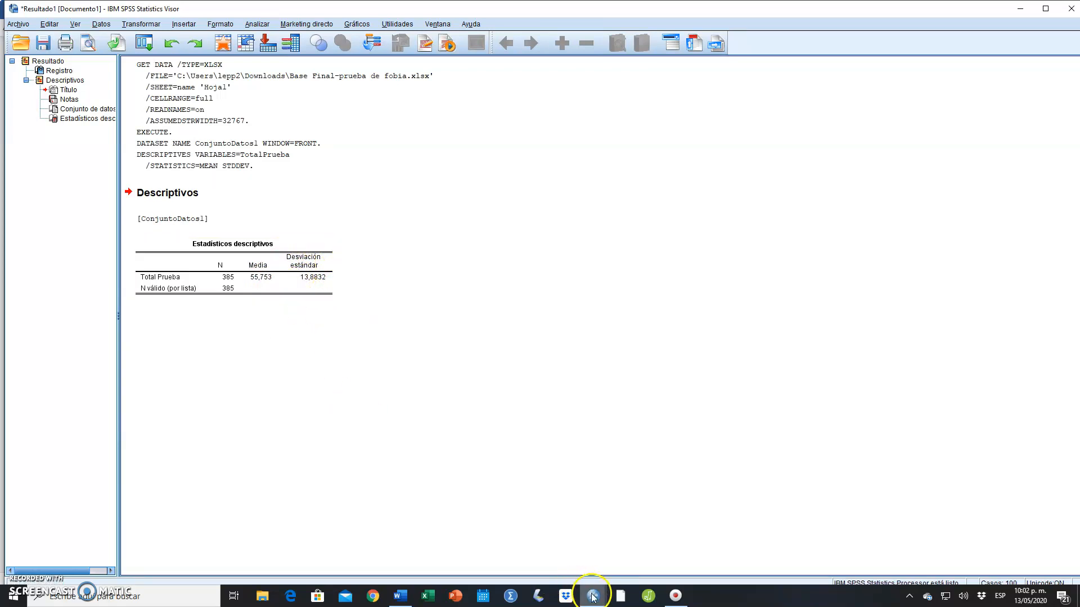
{"action": "mouse_move", "coordinate": [597, 599]}
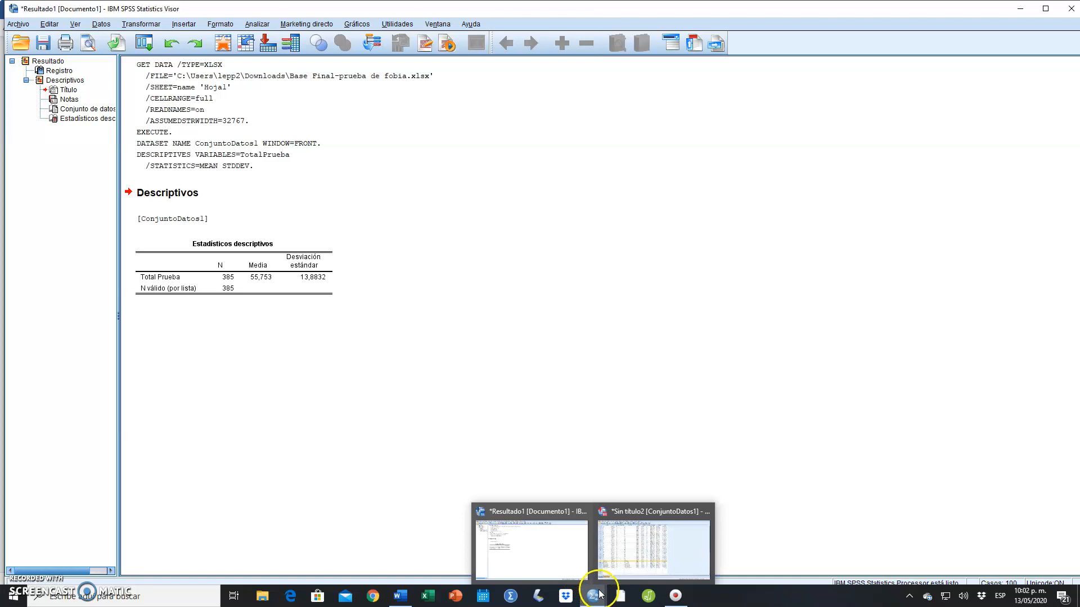
{"action": "left_click", "coordinate": [610, 560]}
{"action": "mouse_move", "coordinate": [595, 595]}
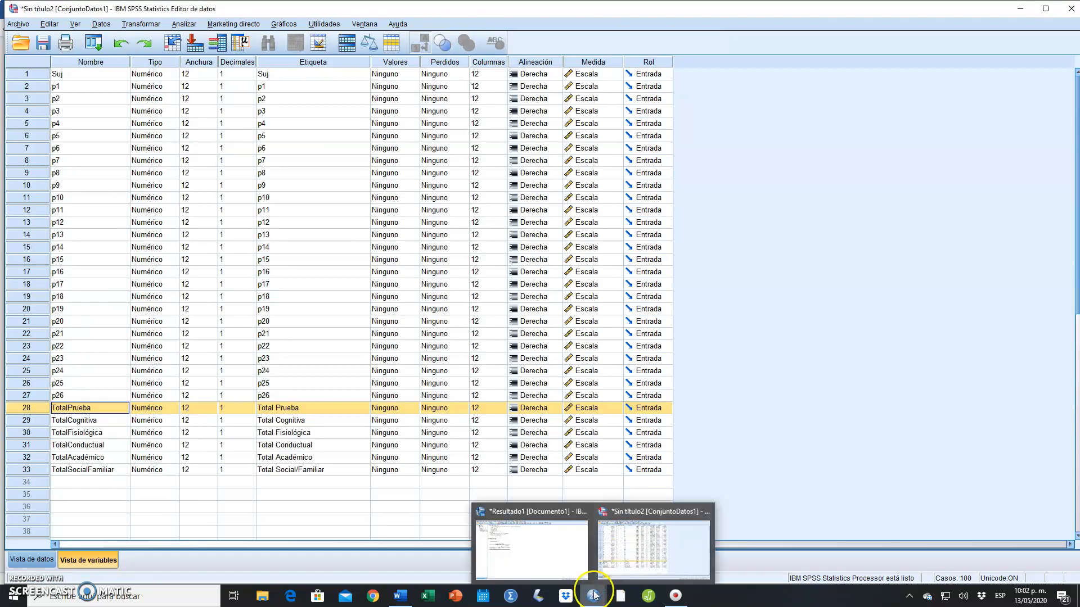
{"action": "left_click", "coordinate": [541, 550]}
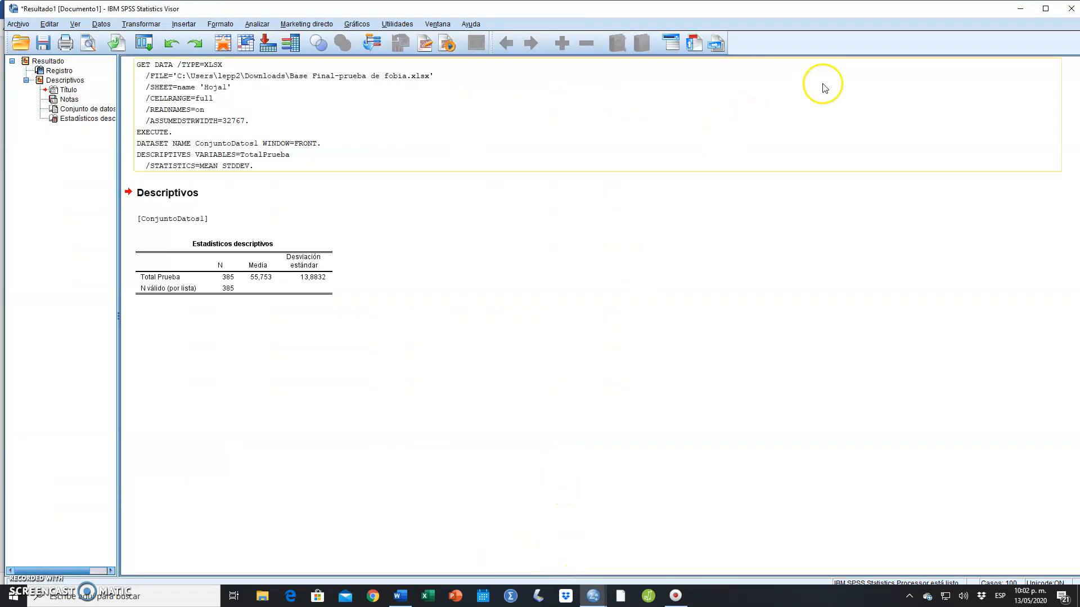
{"action": "left_click", "coordinate": [443, 25]}
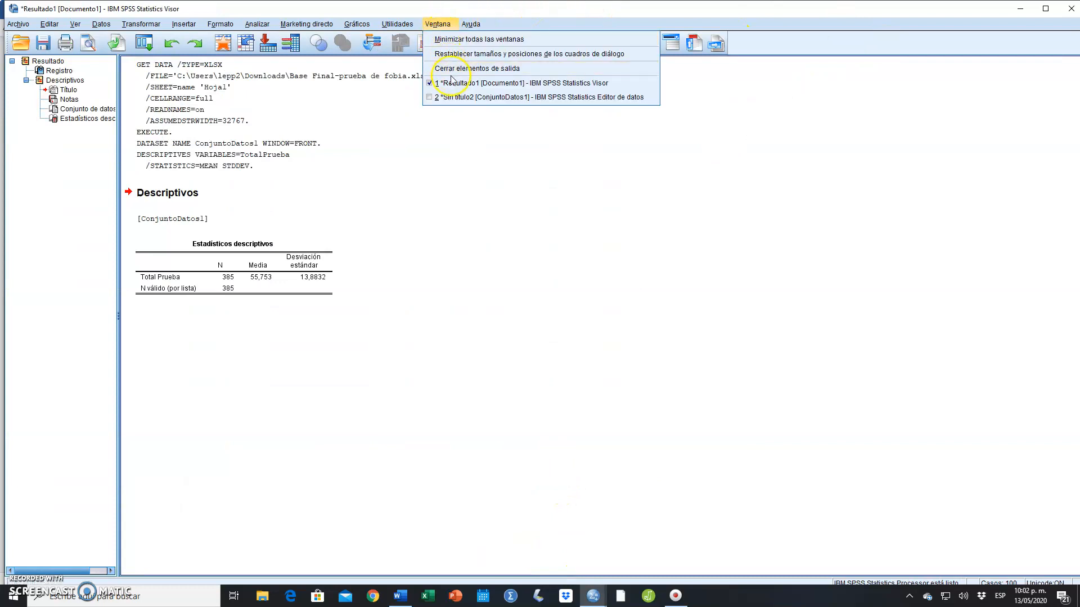
{"action": "left_click", "coordinate": [455, 97]}
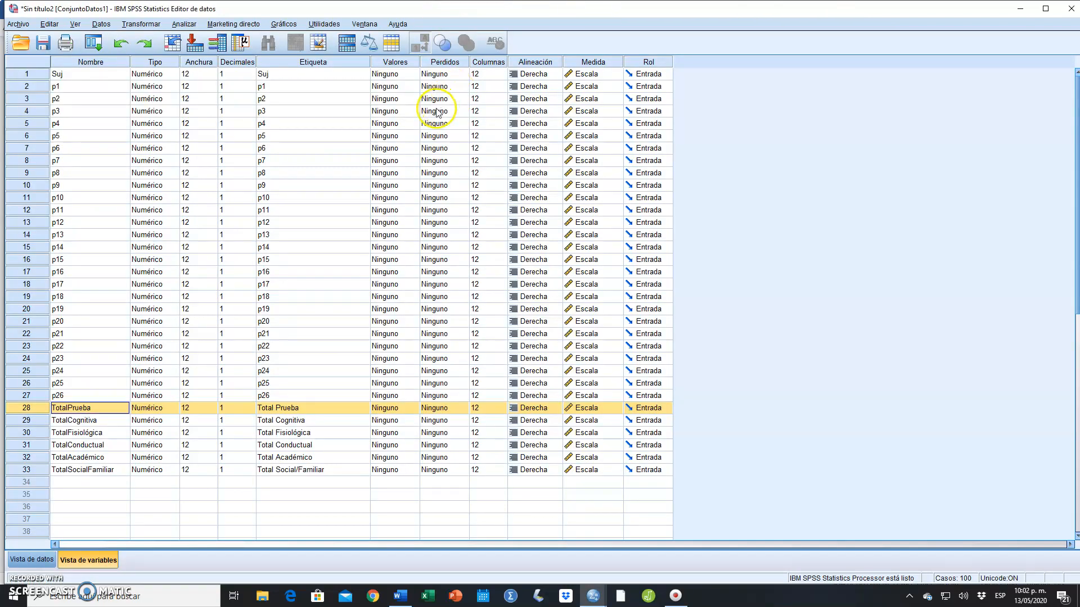
Show the case data and locate the first subject's score in the TotalPrueba column
{"action": "left_click", "coordinate": [37, 561]}
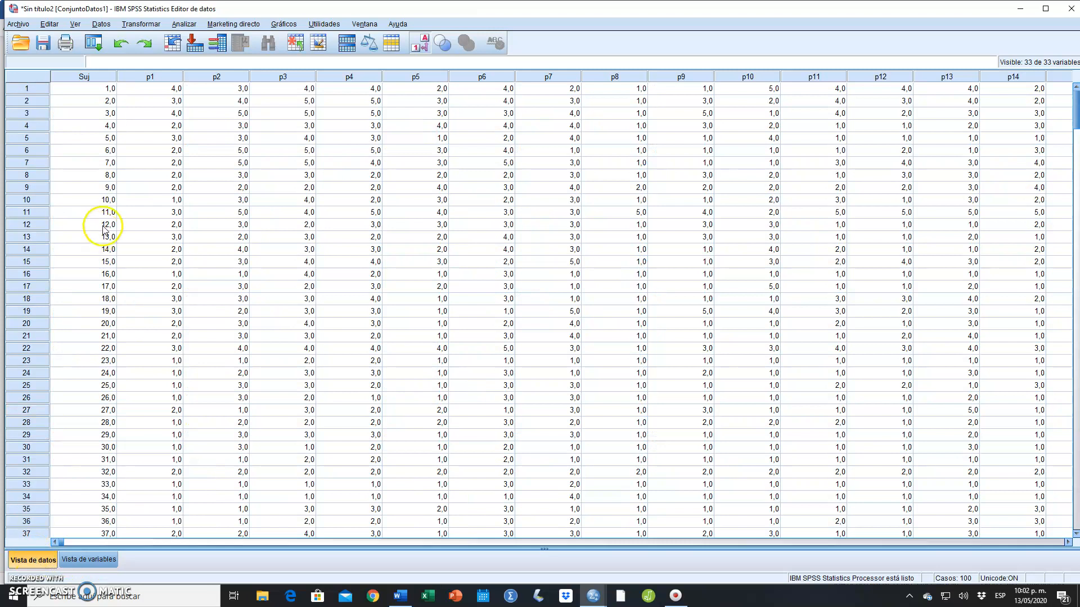
{"action": "left_click", "coordinate": [261, 91]}
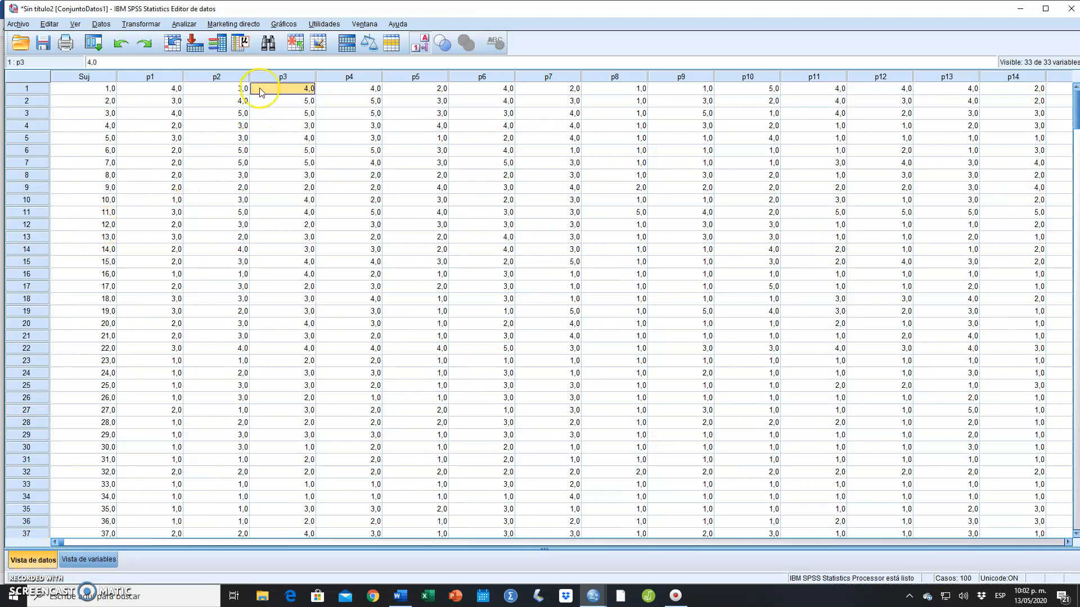
{"action": "key", "text": "Right"}
{"action": "key", "text": "Right"}
{"action": "key", "text": "Right"}
{"action": "key", "text": "Right"}
{"action": "key", "text": "Right"}
{"action": "key", "text": "Right"}
{"action": "key", "text": "Right"}
{"action": "key", "text": "Right"}
{"action": "key", "text": "Right"}
{"action": "key", "text": "Right"}
{"action": "key", "text": "Right"}
{"action": "key", "text": "Right"}
{"action": "key", "text": "Right"}
{"action": "key", "text": "Right"}
{"action": "key", "text": "Right"}
{"action": "key", "text": "Right"}
{"action": "key", "text": "Right"}
{"action": "key", "text": "Right"}
{"action": "key", "text": "Right"}
{"action": "key", "text": "Right"}
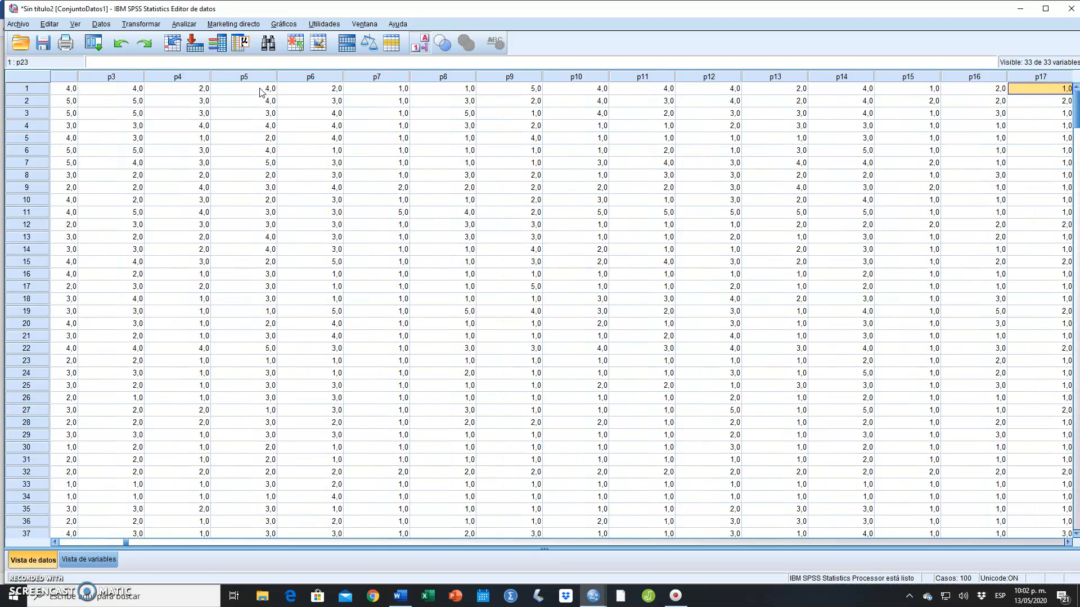
{"action": "key", "text": "Right"}
{"action": "key", "text": "Right"}
{"action": "key", "text": "Right"}
{"action": "key", "text": "Right"}
{"action": "key", "text": "Right"}
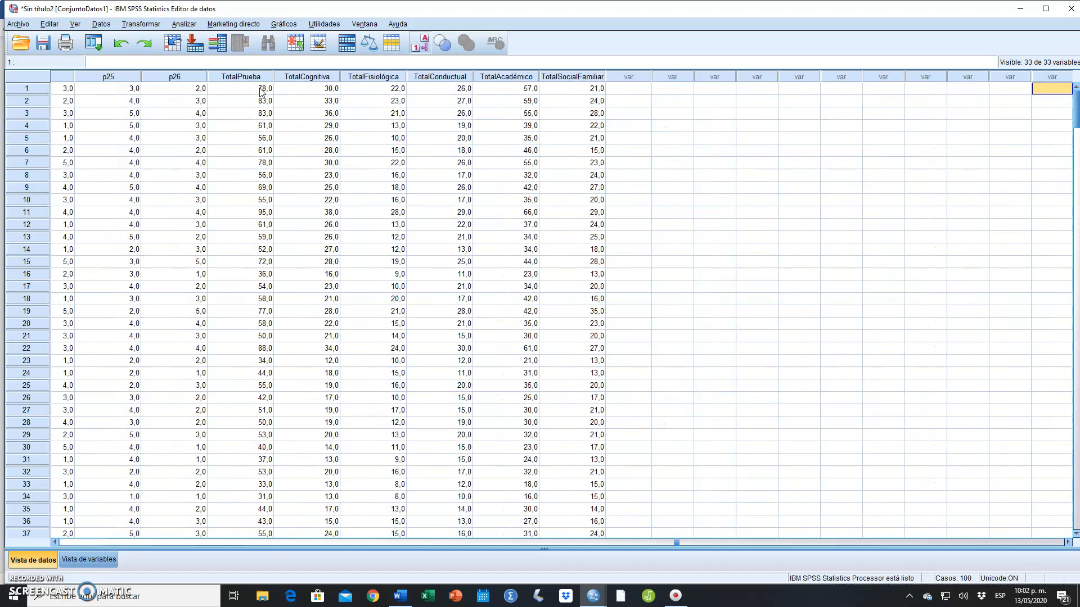
{"action": "left_click", "coordinate": [240, 89]}
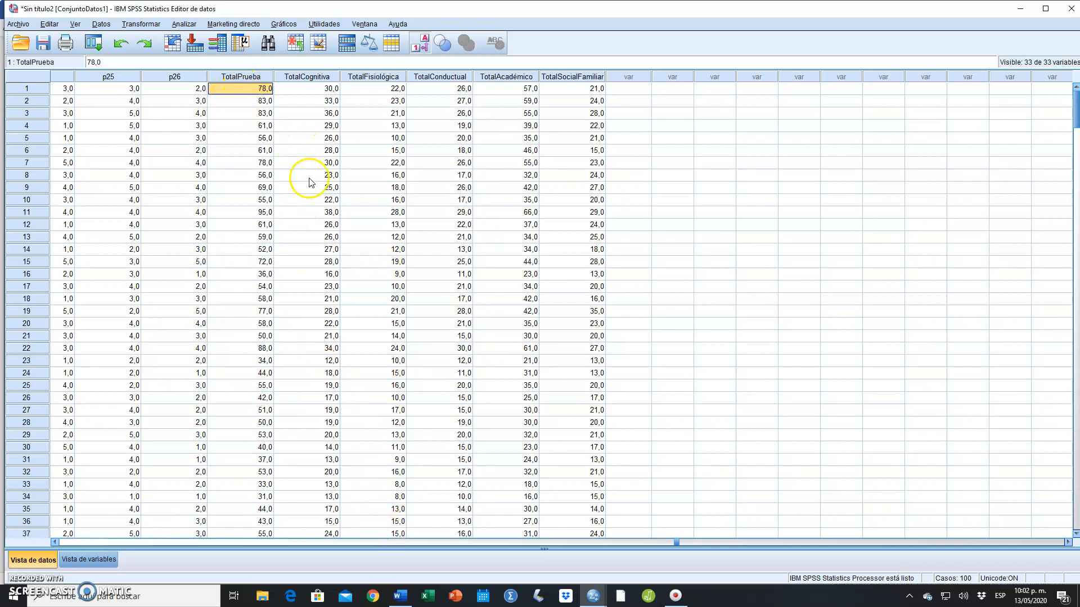
Compare the first subject's score, mean and standard deviation with the worked Z calculation in Word, and return to the SPSS data
{"action": "mouse_move", "coordinate": [409, 600]}
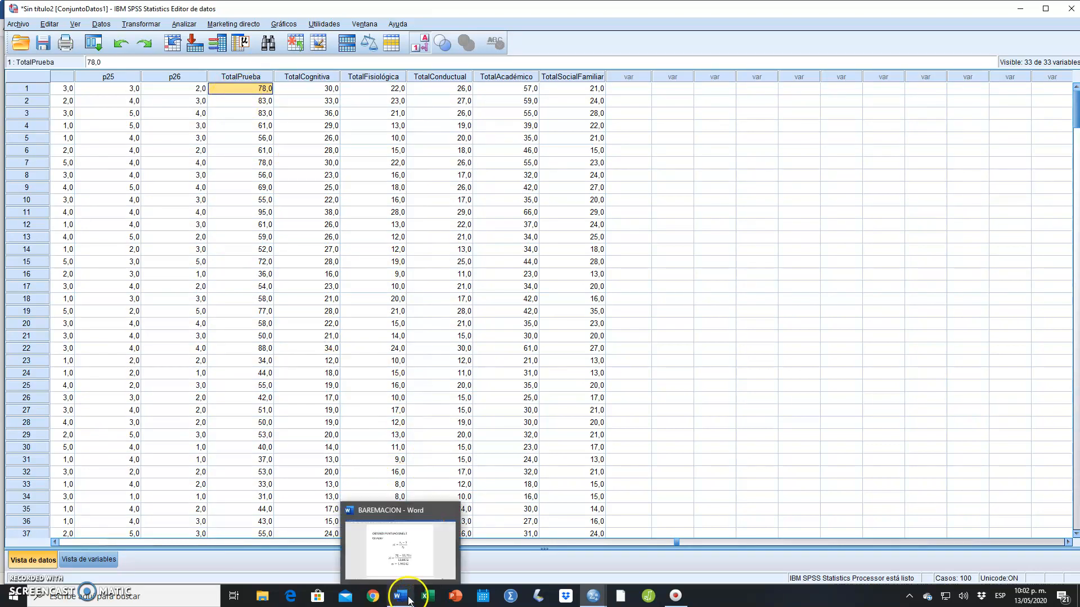
{"action": "left_click", "coordinate": [398, 506]}
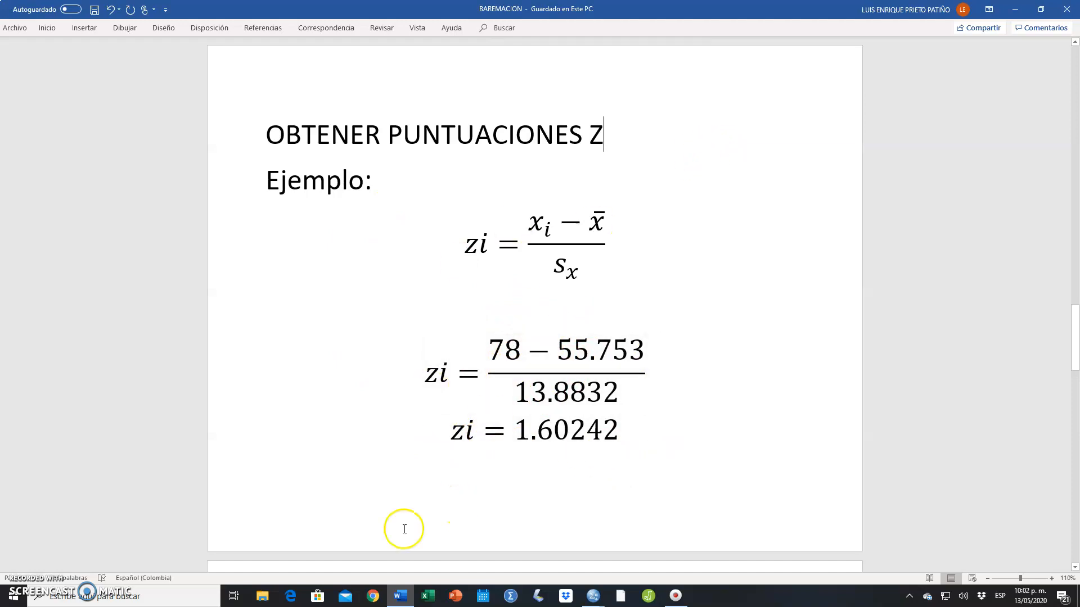
{"action": "left_click", "coordinate": [594, 597]}
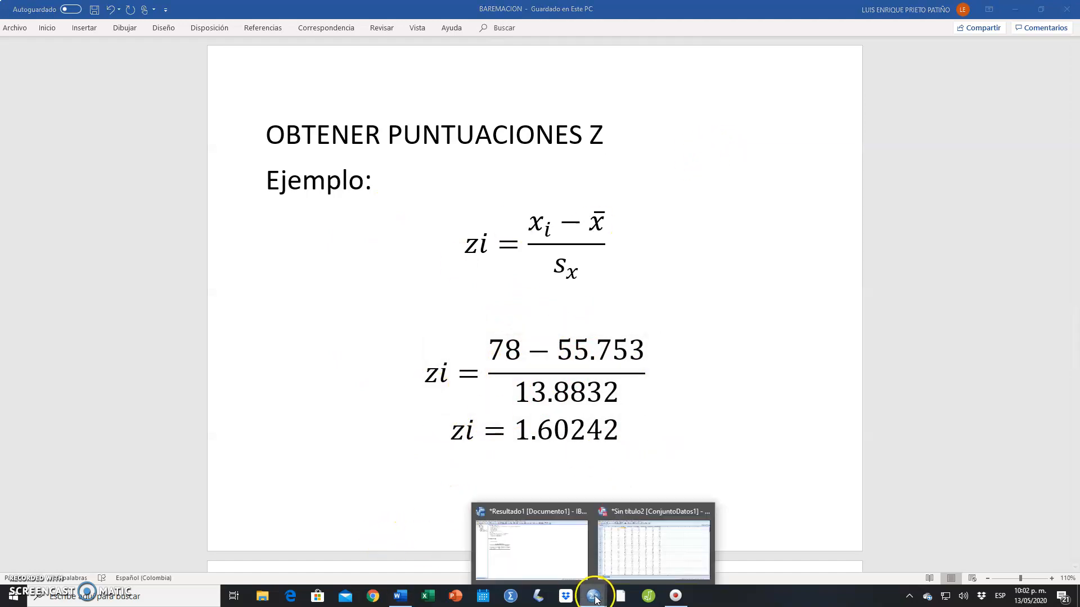
{"action": "left_click", "coordinate": [637, 551]}
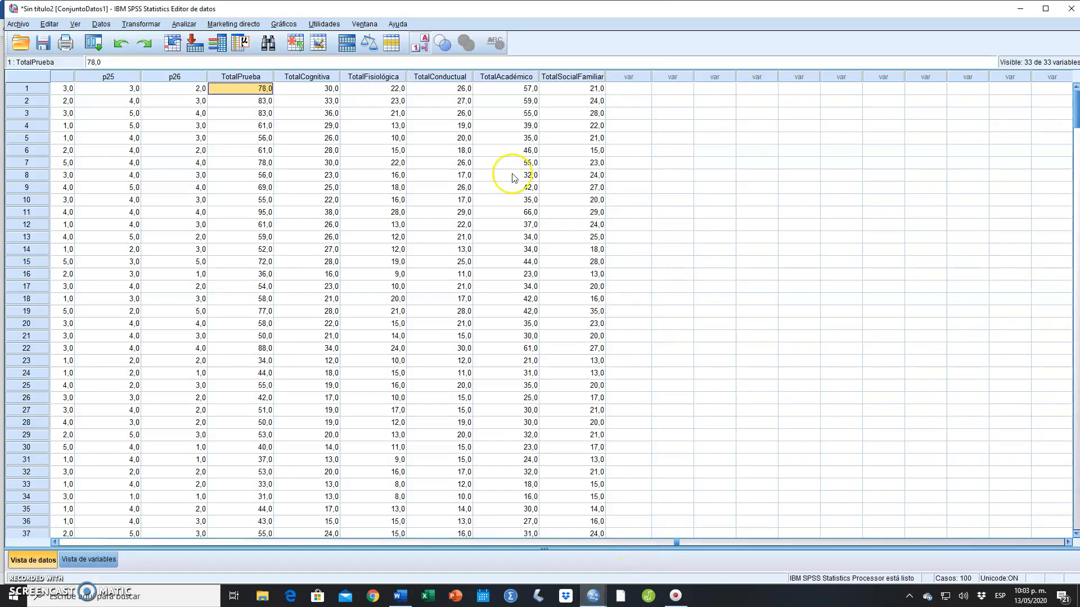
Run Descriptives on Total Prueba with its standardized values saved as a variable, and return to the Data Editor
{"action": "left_click", "coordinate": [185, 24]}
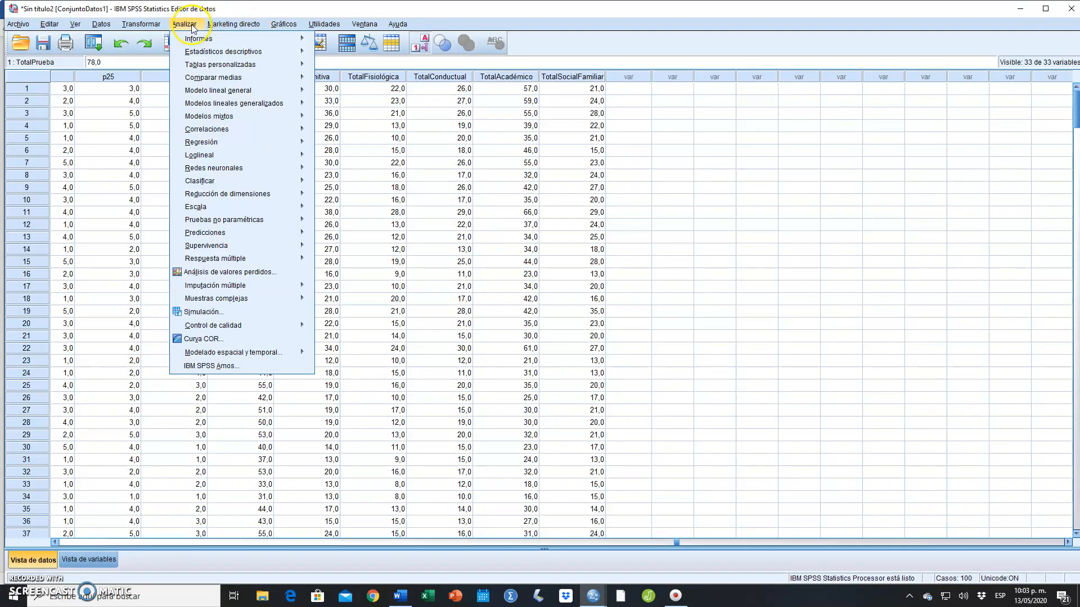
{"action": "mouse_move", "coordinate": [236, 51]}
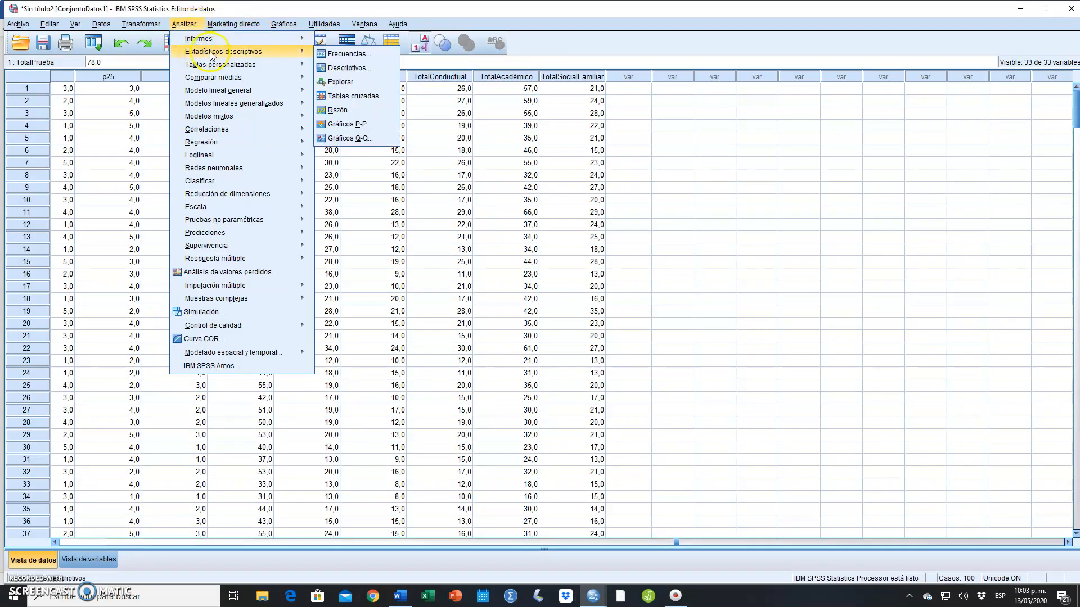
{"action": "left_click", "coordinate": [360, 68]}
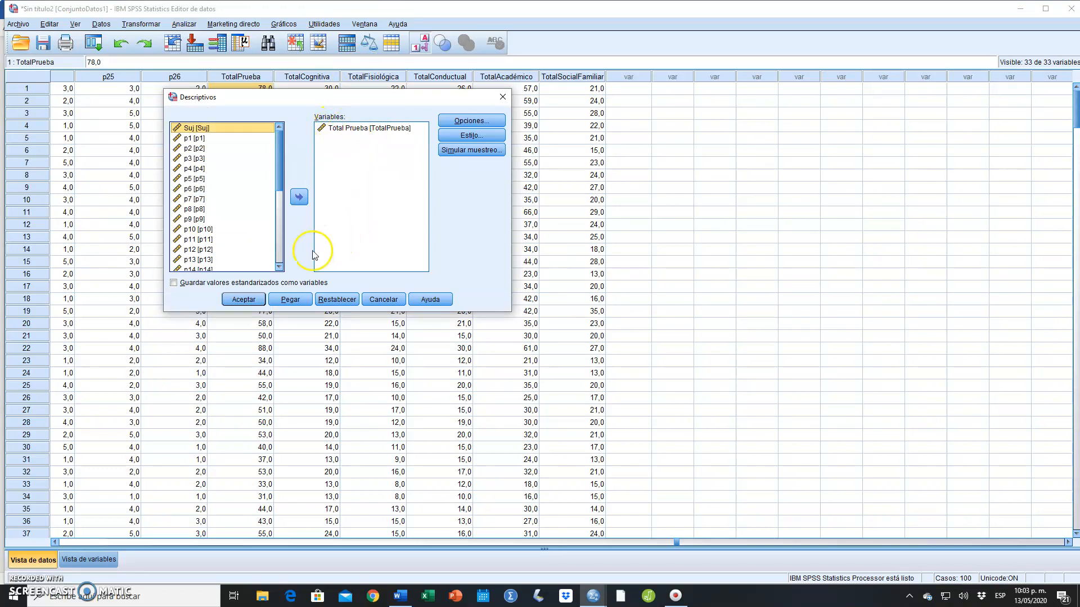
{"action": "left_click", "coordinate": [206, 286]}
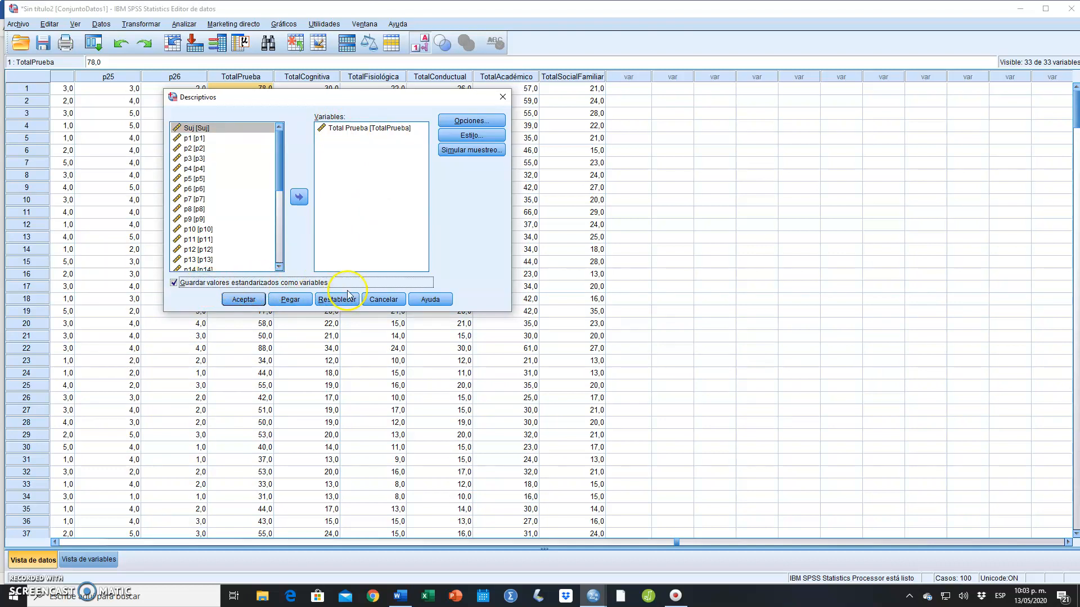
{"action": "left_click", "coordinate": [243, 299]}
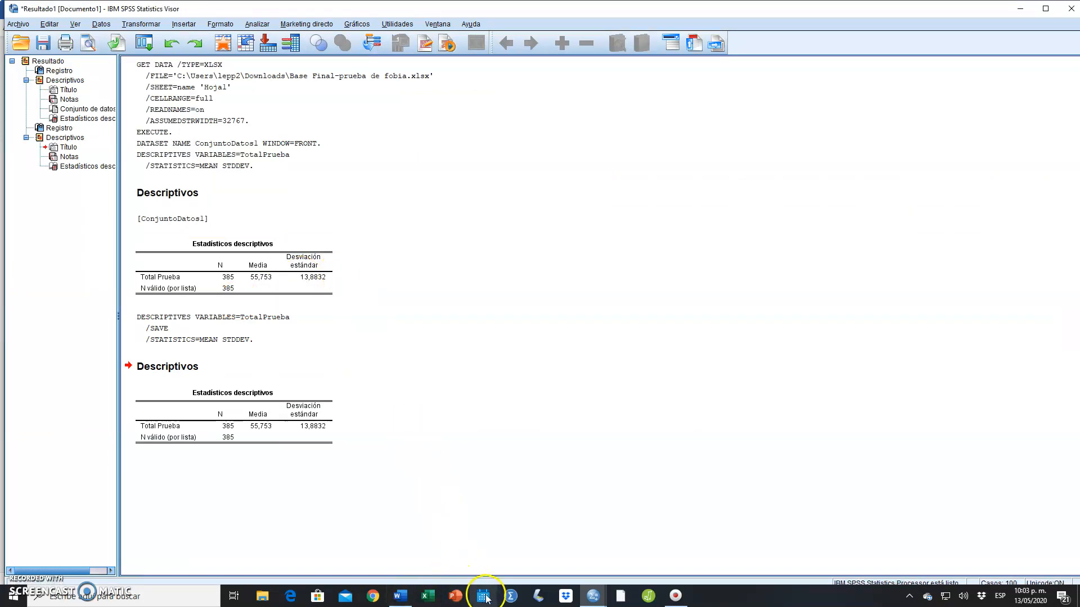
{"action": "left_click", "coordinate": [597, 597]}
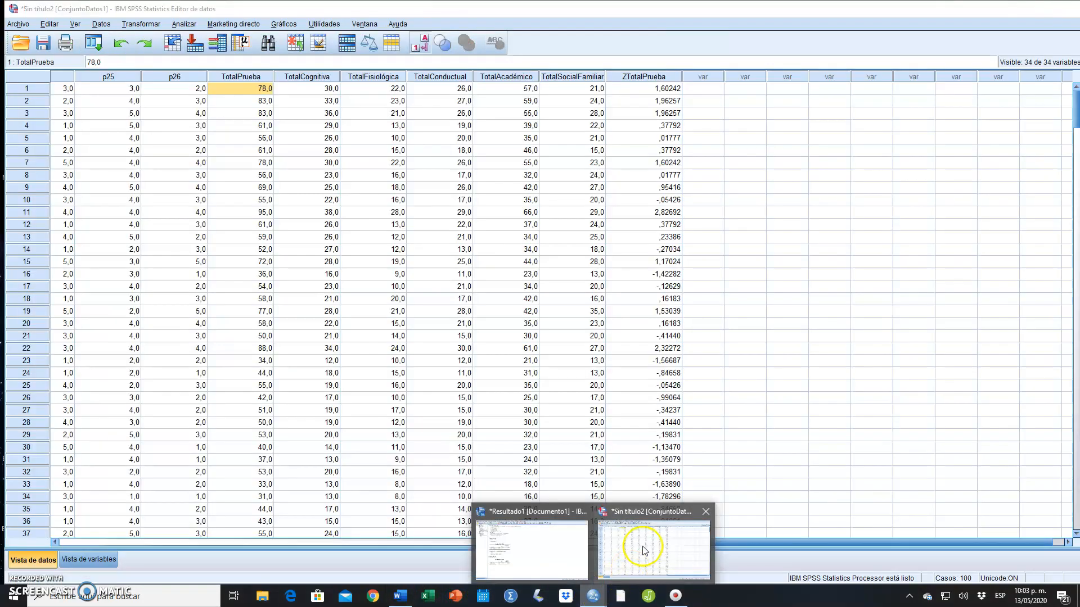
{"action": "left_click", "coordinate": [643, 547]}
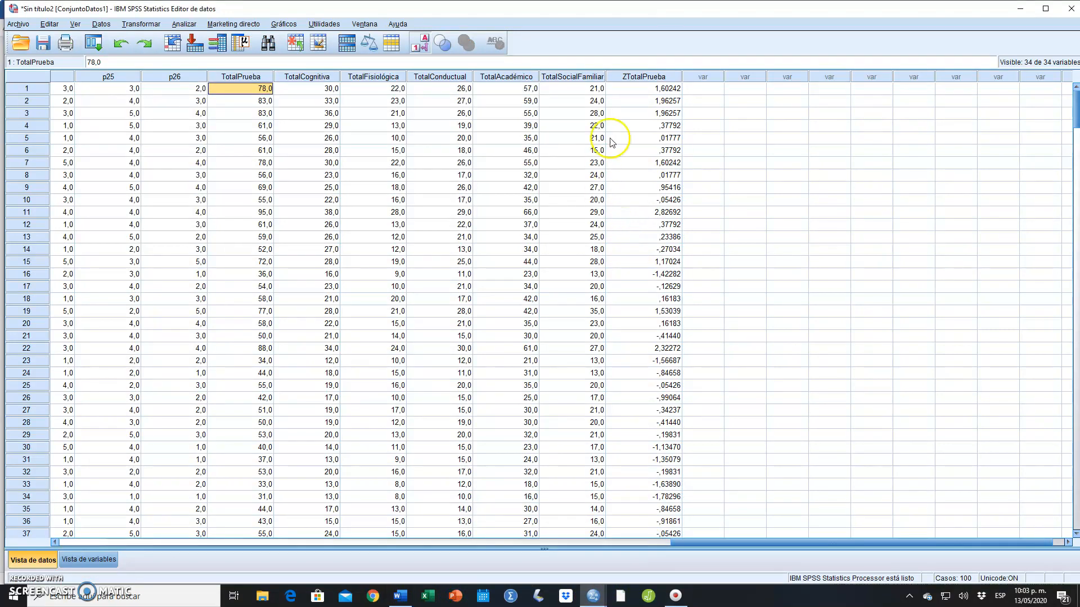
Examine the ZTotalPrueba column and compare the first subject's Z score with the TotalPrueba raw score
{"action": "left_click", "coordinate": [644, 76]}
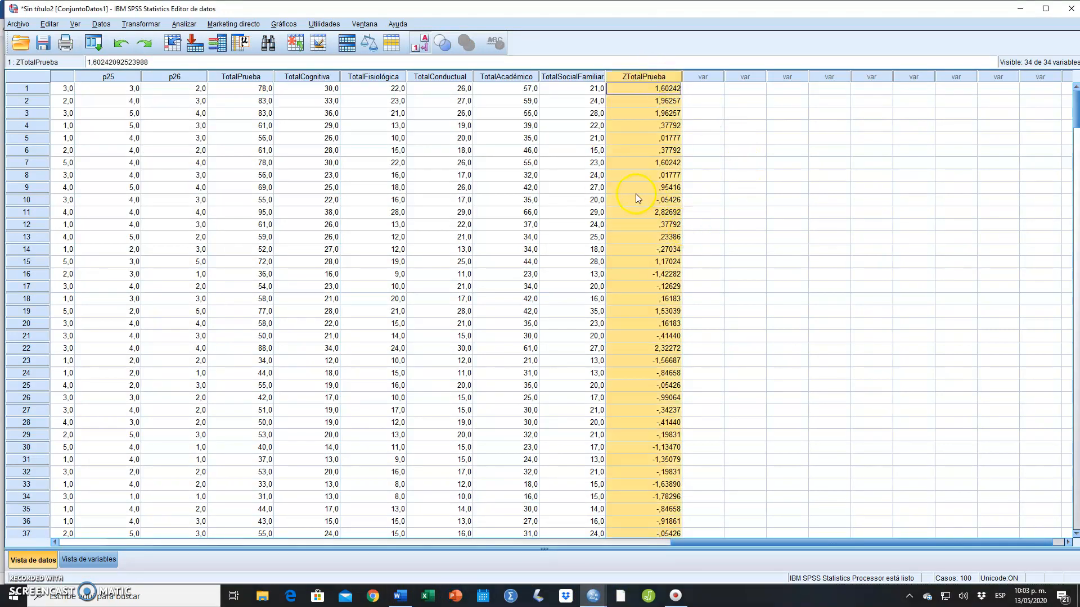
{"action": "left_click", "coordinate": [630, 106]}
{"action": "left_click", "coordinate": [647, 77]}
{"action": "scroll", "coordinate": [677, 133], "scroll_direction": "down", "scroll_amount": 10}
{"action": "scroll", "coordinate": [659, 171], "scroll_direction": "up", "scroll_amount": 10}
{"action": "left_click", "coordinate": [623, 90]}
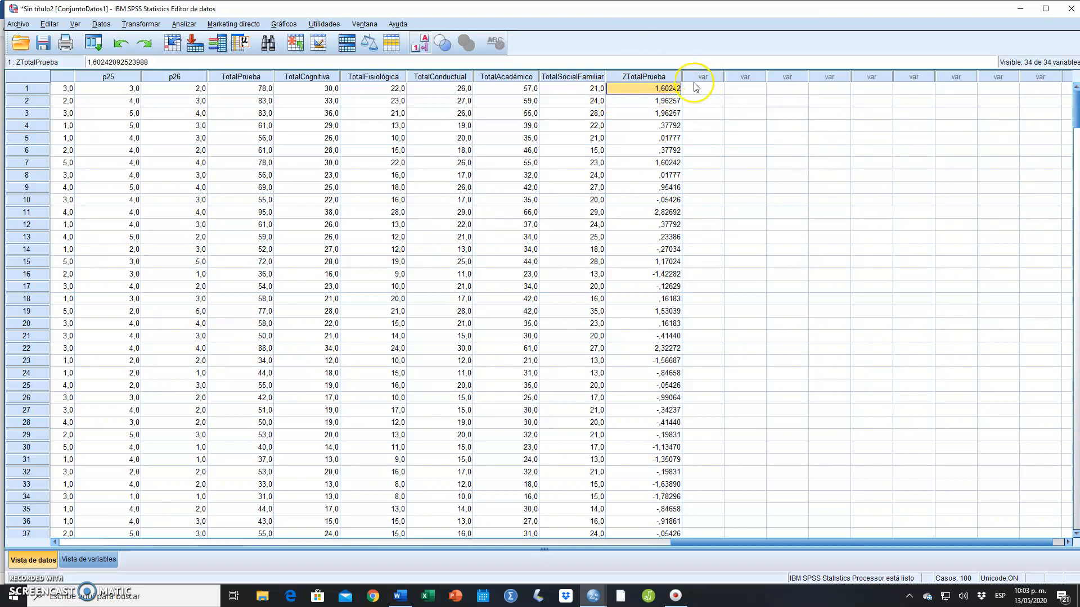
{"action": "left_click", "coordinate": [253, 90]}
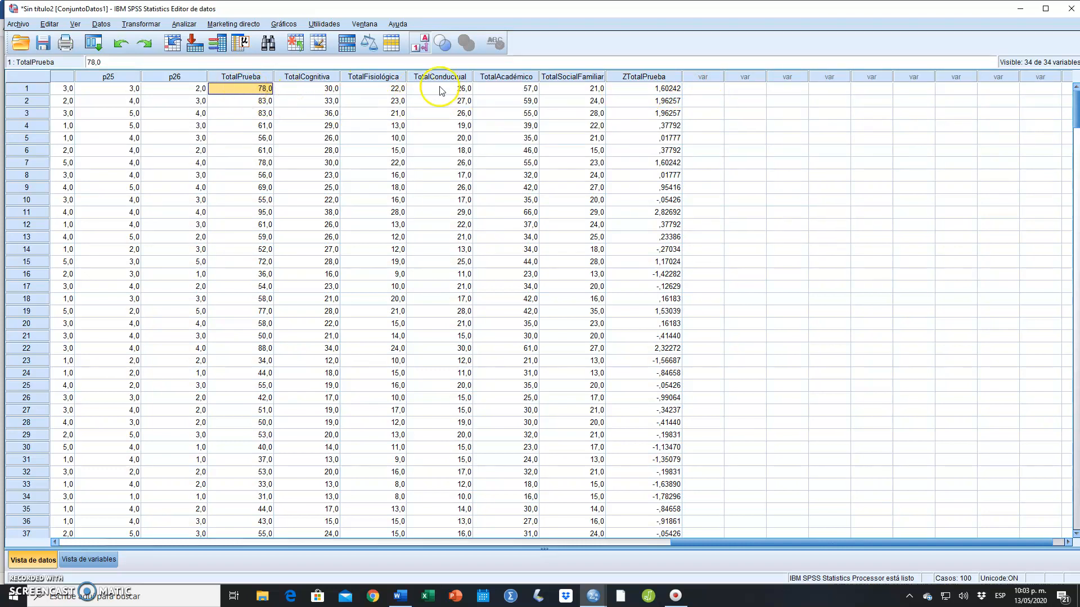
{"action": "left_click", "coordinate": [620, 91]}
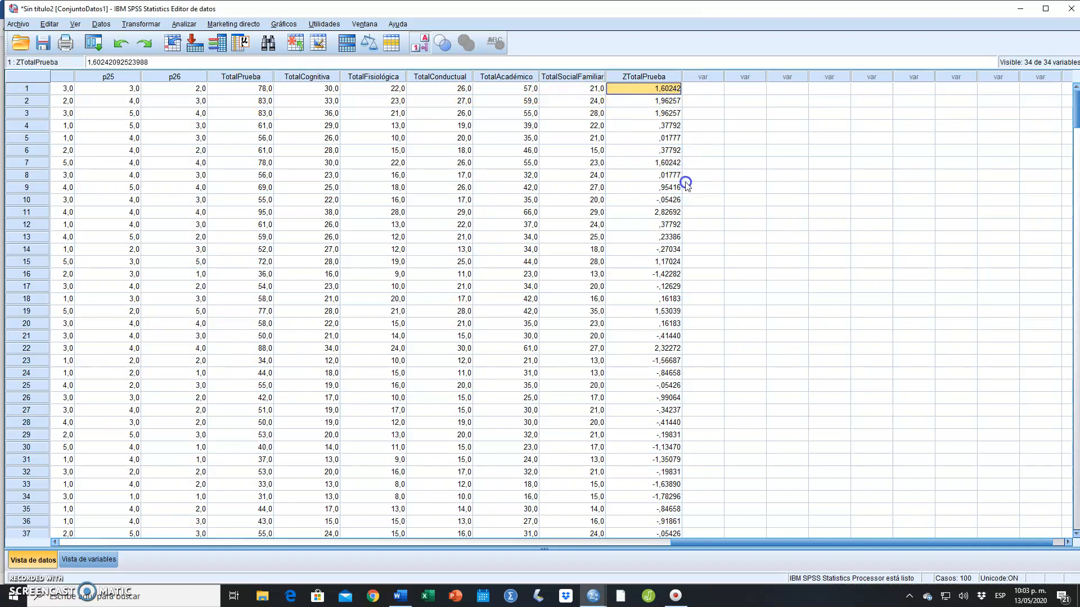
Compare negative and positive Z scores in cases 10, 11, 14 and 16, and return to the first case
{"action": "left_click", "coordinate": [668, 203]}
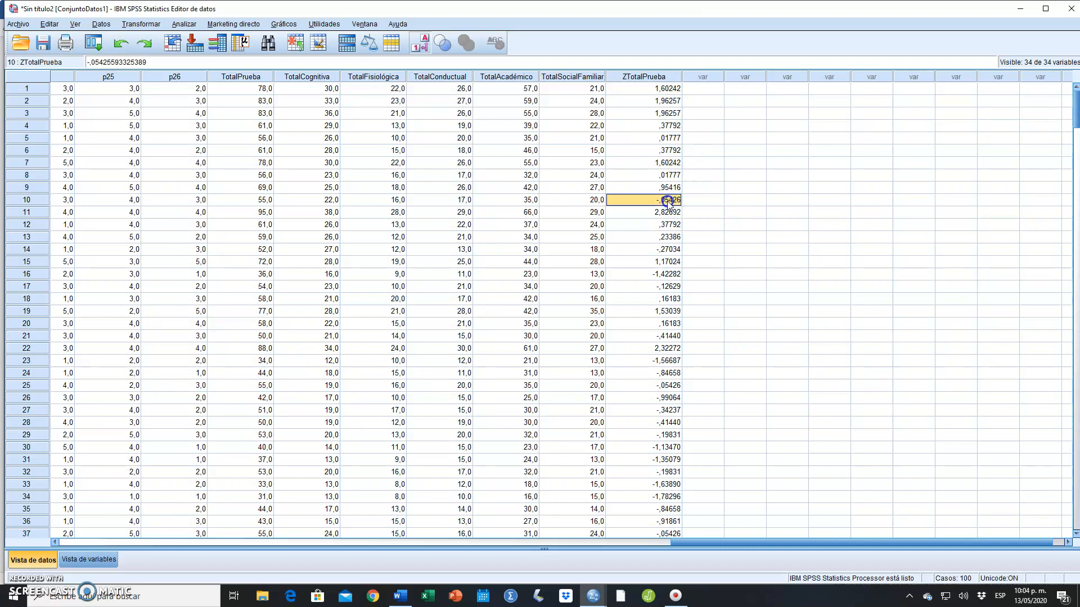
{"action": "left_click", "coordinate": [676, 214]}
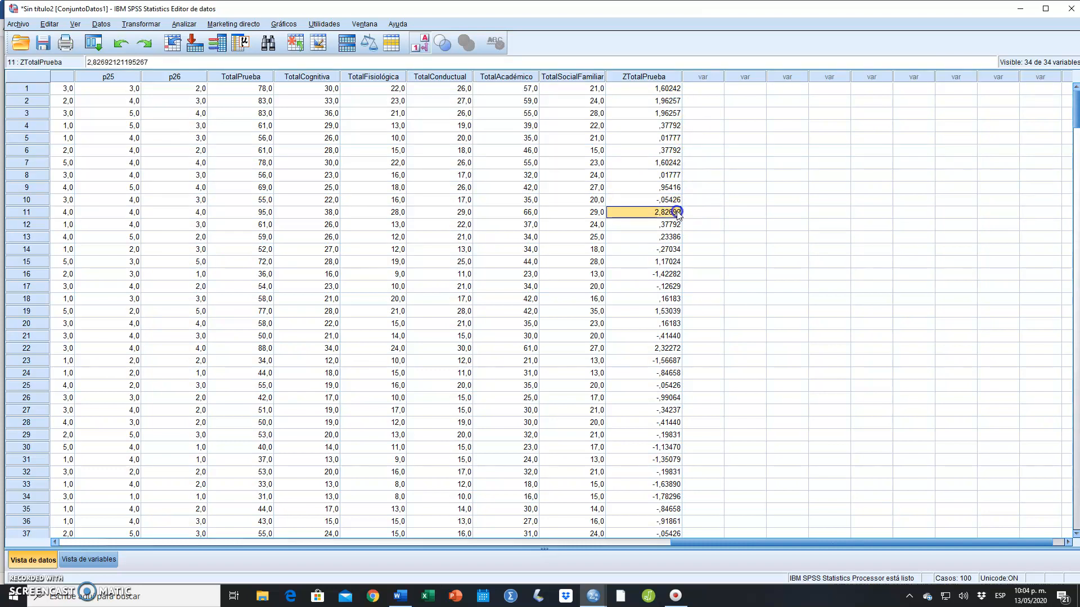
{"action": "left_click", "coordinate": [673, 249]}
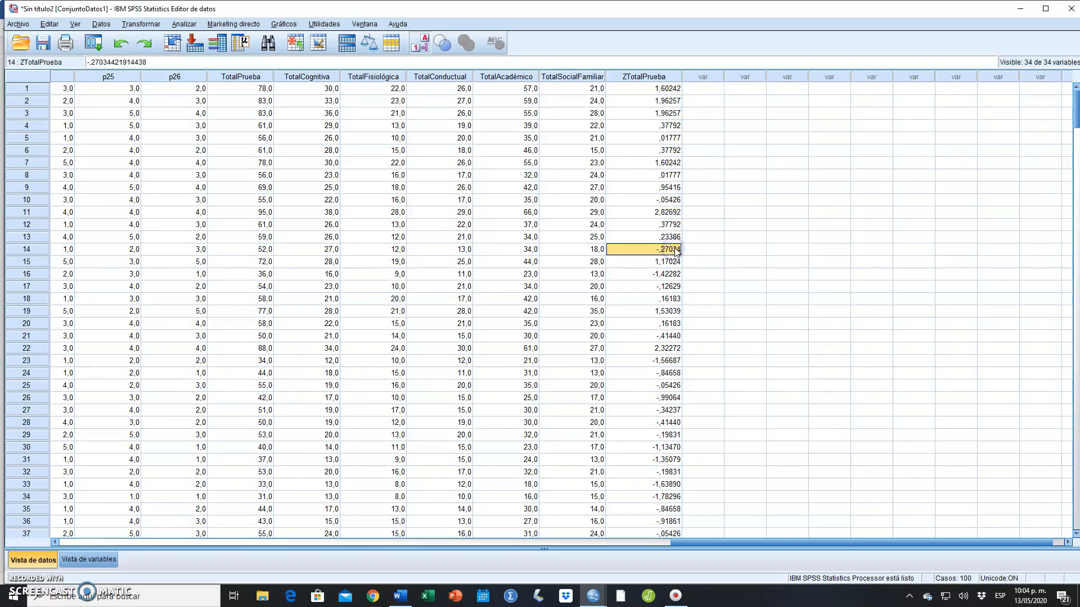
{"action": "left_click", "coordinate": [674, 275]}
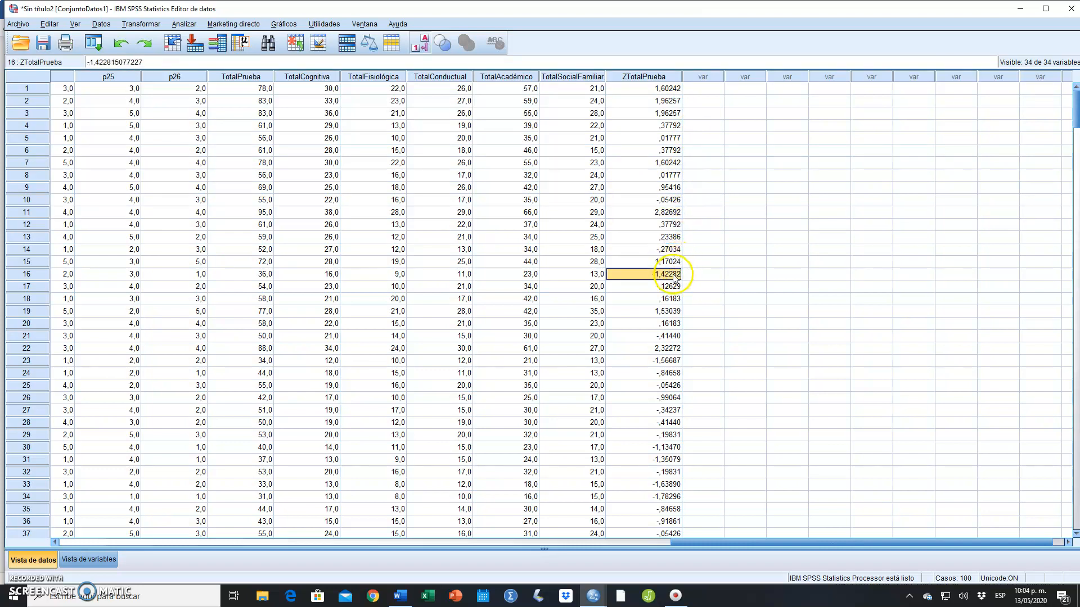
{"action": "left_click", "coordinate": [668, 90]}
Switch to Word, review the derived-score formula and the worked T score example, and return to the SPSS case data
{"action": "left_click", "coordinate": [406, 596]}
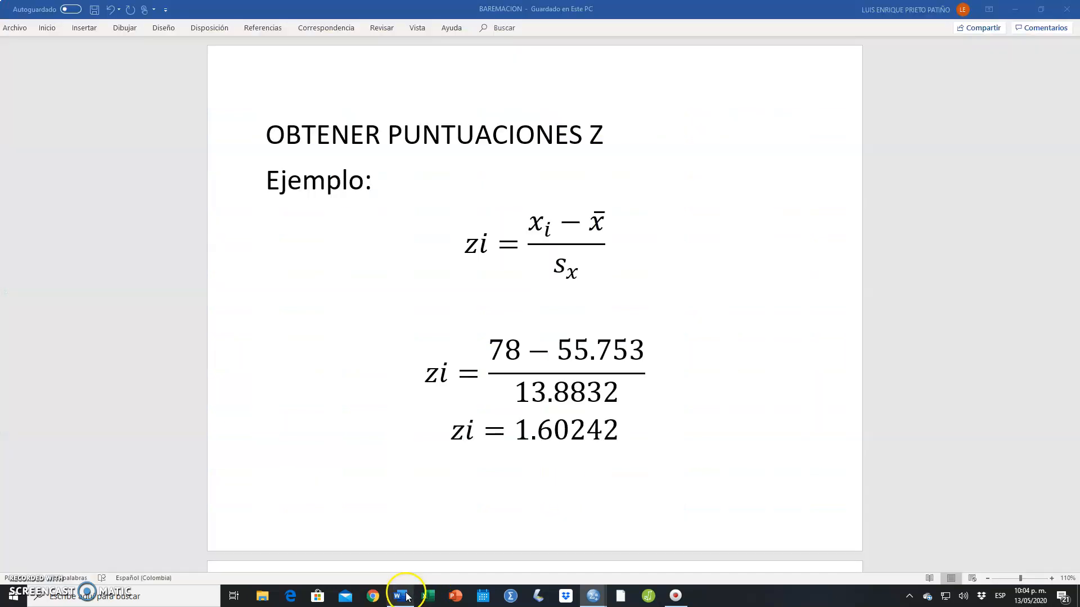
{"action": "scroll", "coordinate": [608, 313], "scroll_direction": "down", "scroll_amount": 5}
{"action": "scroll", "coordinate": [608, 314], "scroll_direction": "down", "scroll_amount": 5}
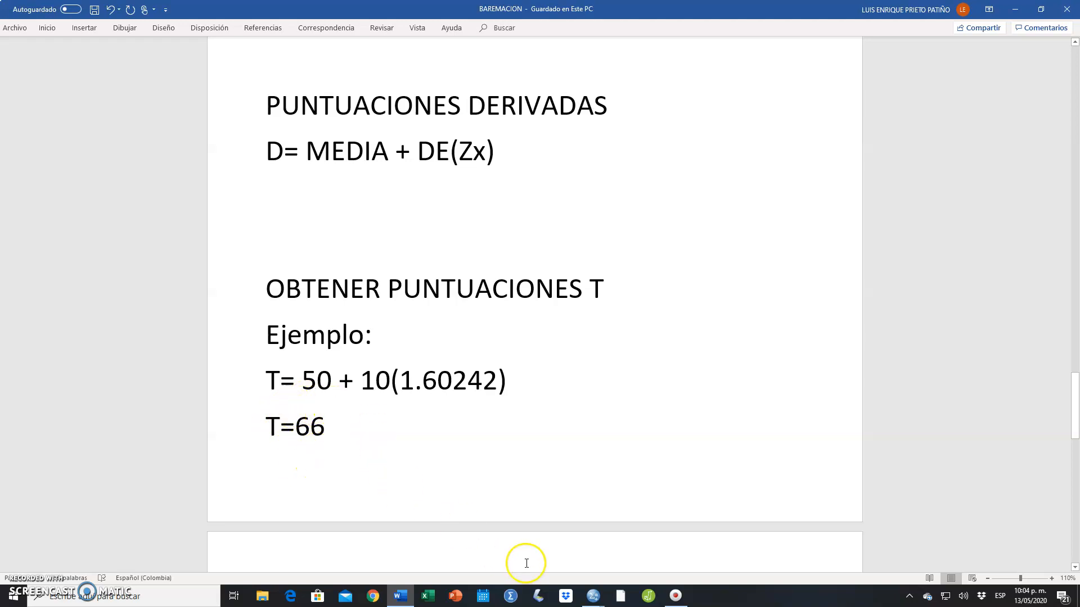
{"action": "mouse_move", "coordinate": [594, 601]}
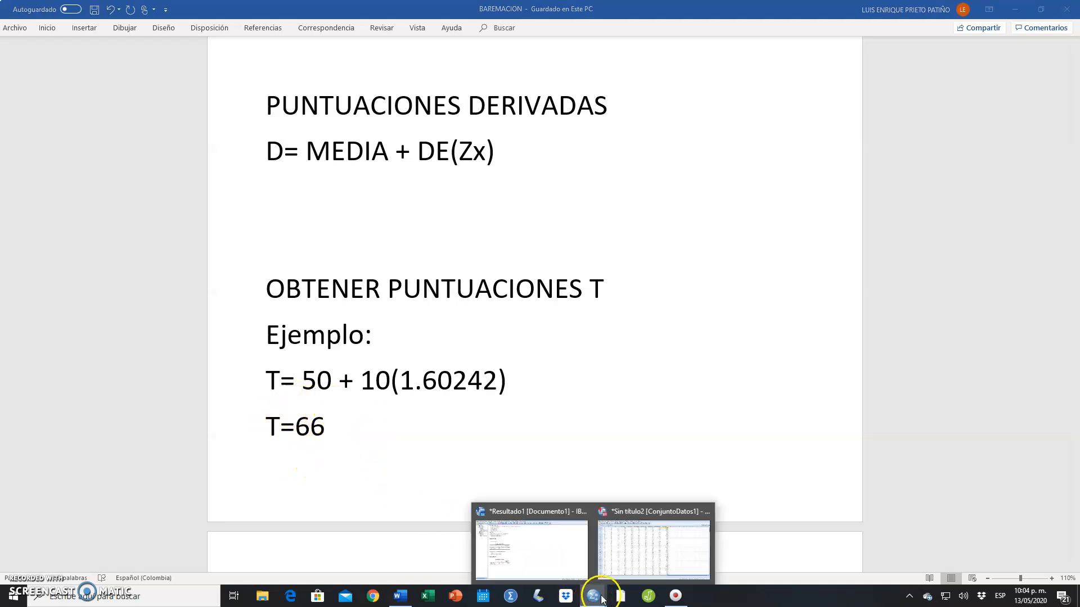
{"action": "left_click", "coordinate": [631, 543]}
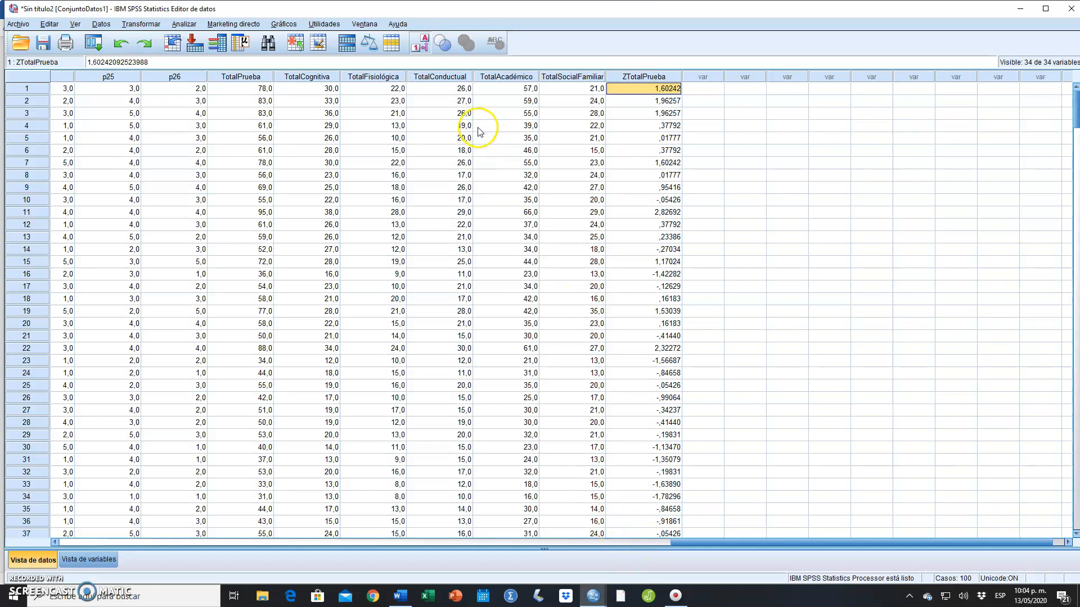
Start computing a new variable from the Z scores and name the target variable PuntuacionT
{"action": "left_click", "coordinate": [674, 78]}
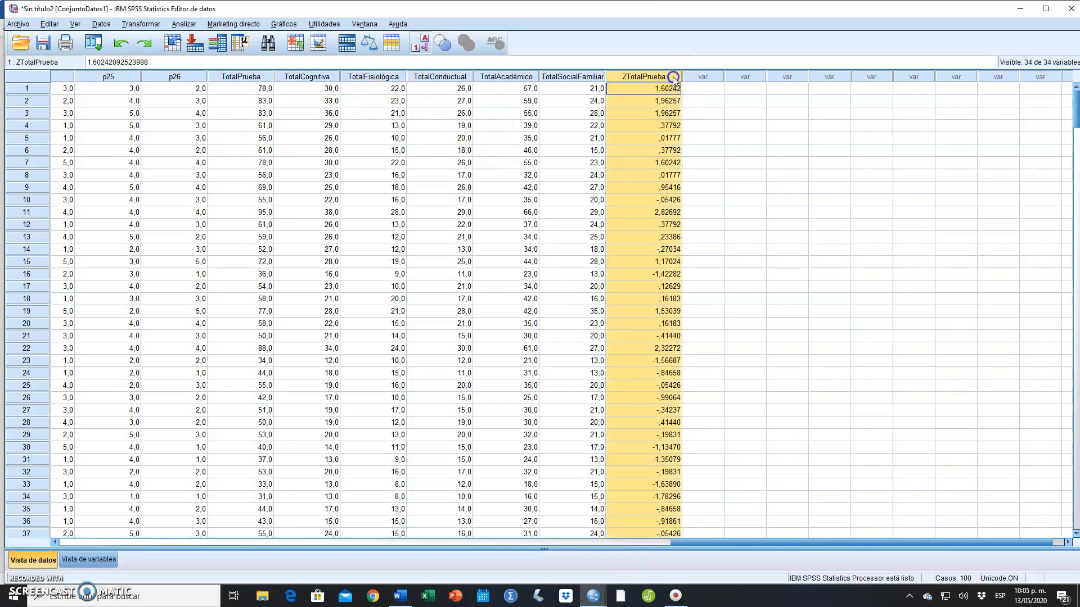
{"action": "left_click", "coordinate": [149, 22]}
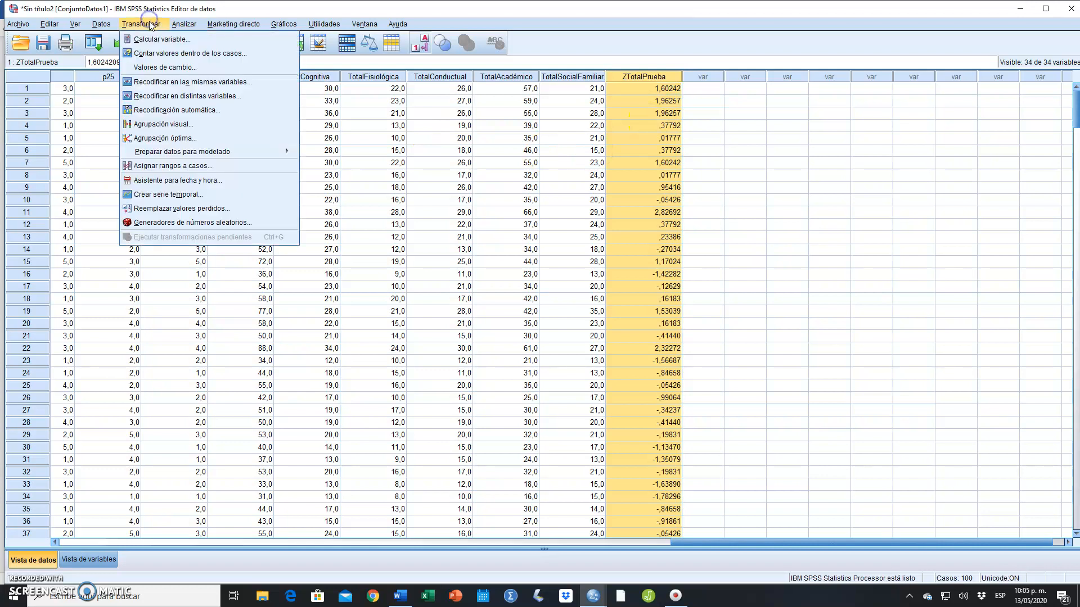
{"action": "left_click", "coordinate": [199, 37]}
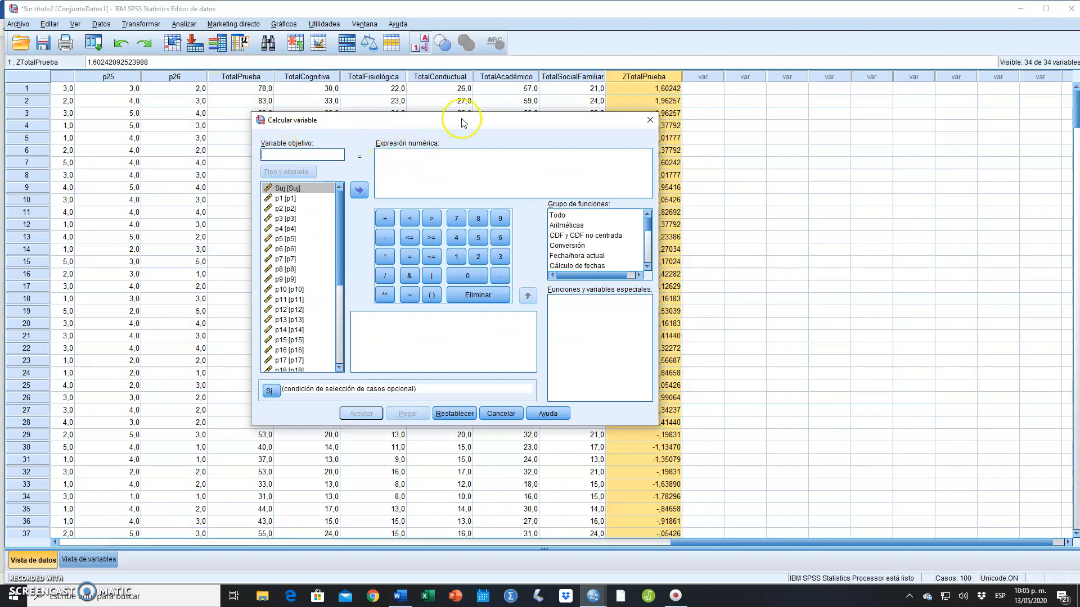
{"action": "type", "text": "PuntuacionT"}
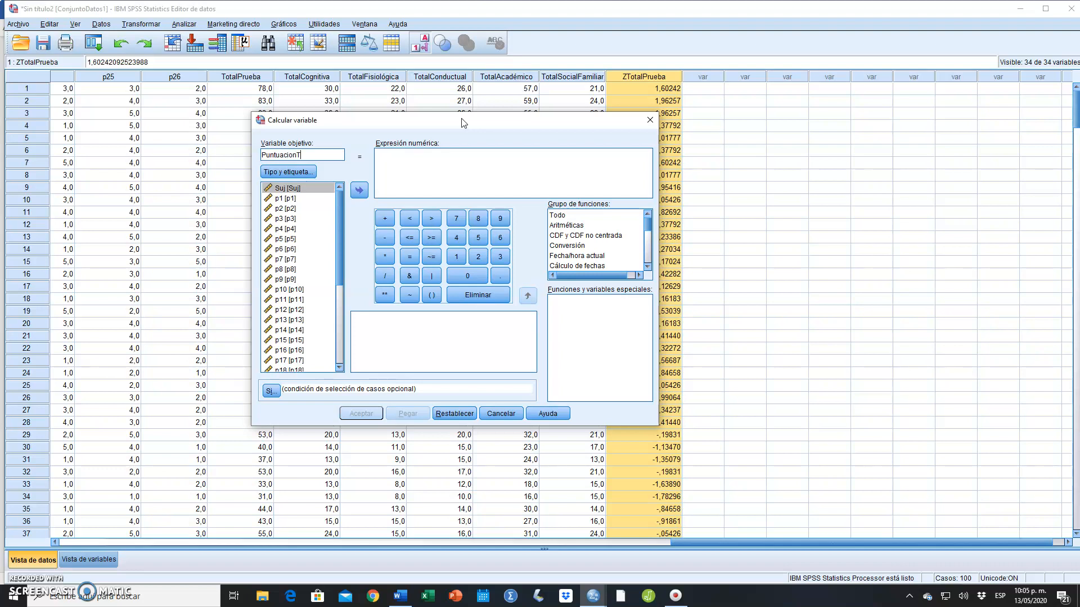
Define the numeric expression as 50+10 * ZTotalPrueba and run the computation
{"action": "left_click", "coordinate": [422, 158]}
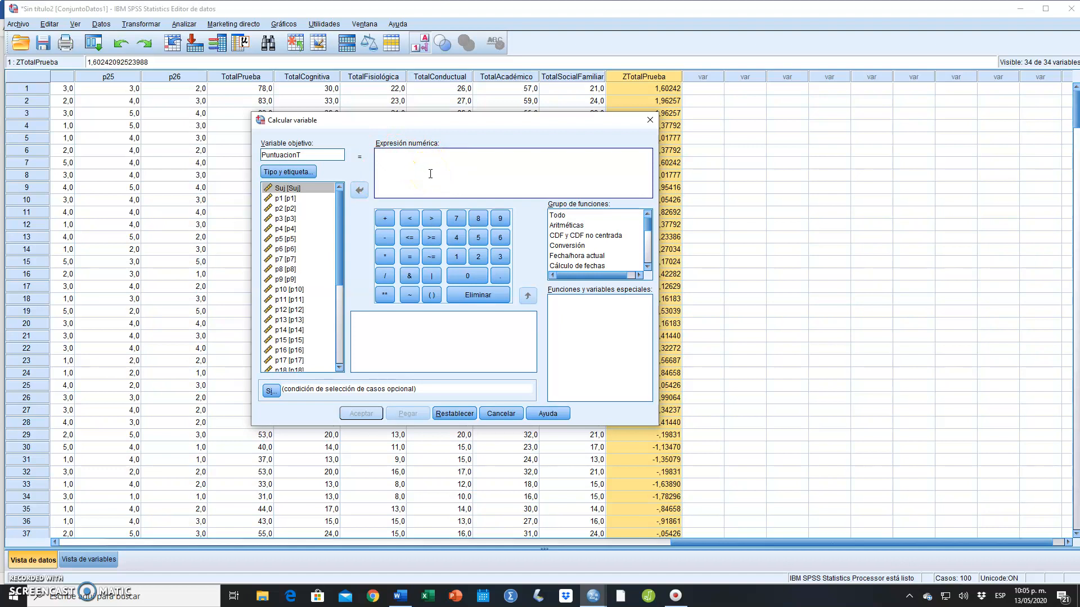
{"action": "type", "text": "50+10("}
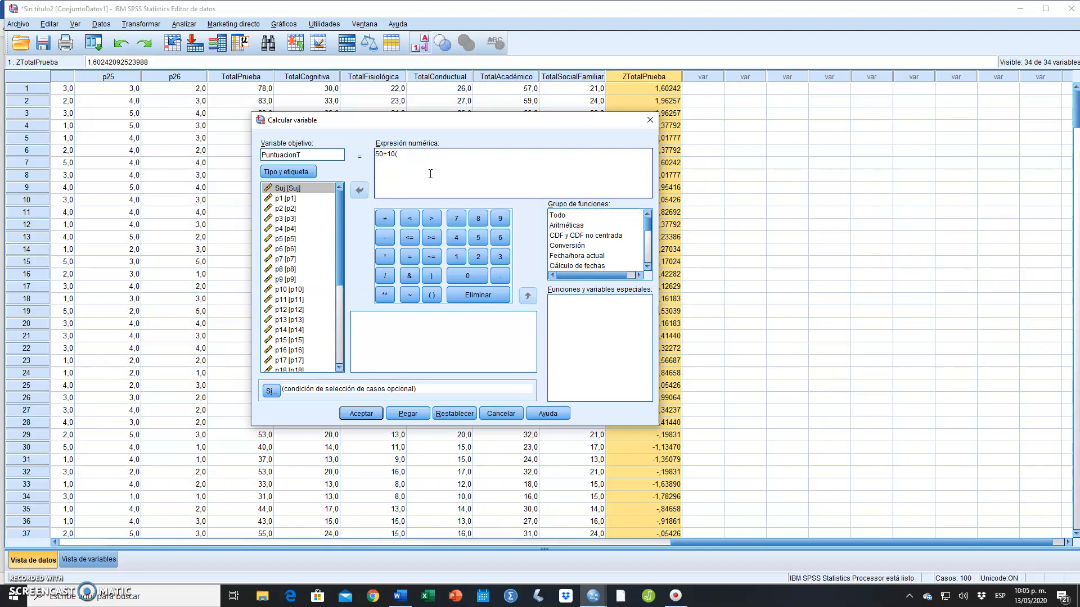
{"action": "left_click", "coordinate": [420, 159]}
{"action": "left_click", "coordinate": [385, 253]}
{"action": "scroll", "coordinate": [304, 326], "scroll_direction": "down", "scroll_amount": 5}
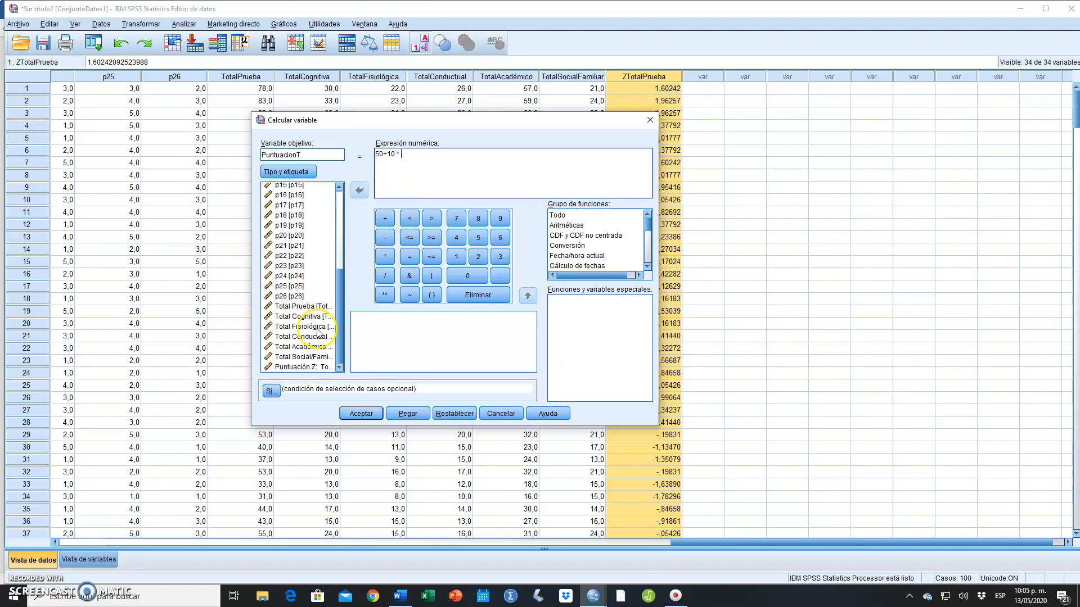
{"action": "left_click", "coordinate": [298, 367]}
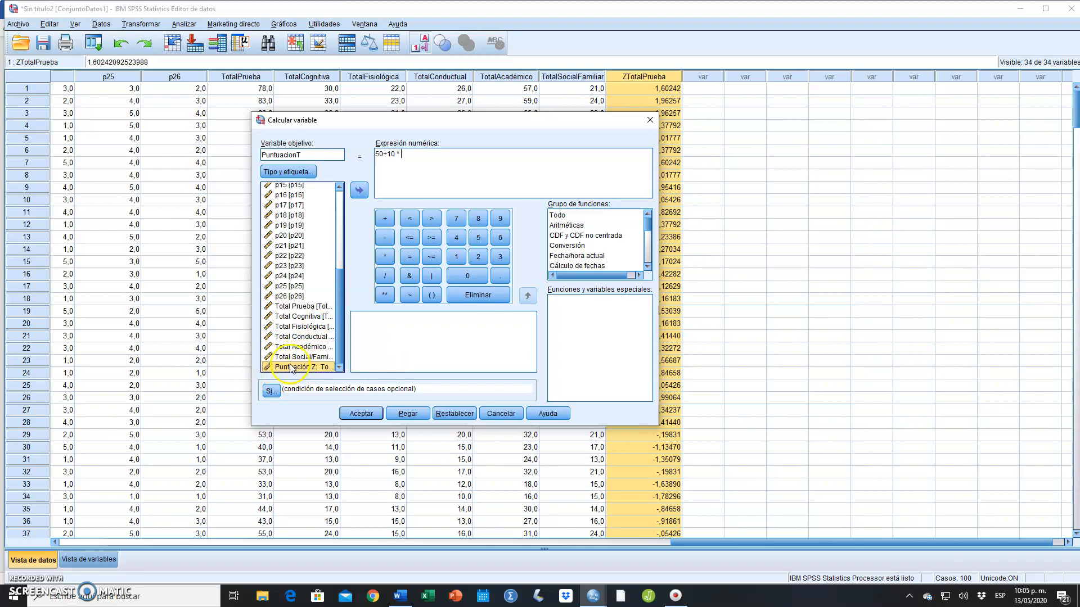
{"action": "left_click", "coordinate": [360, 191]}
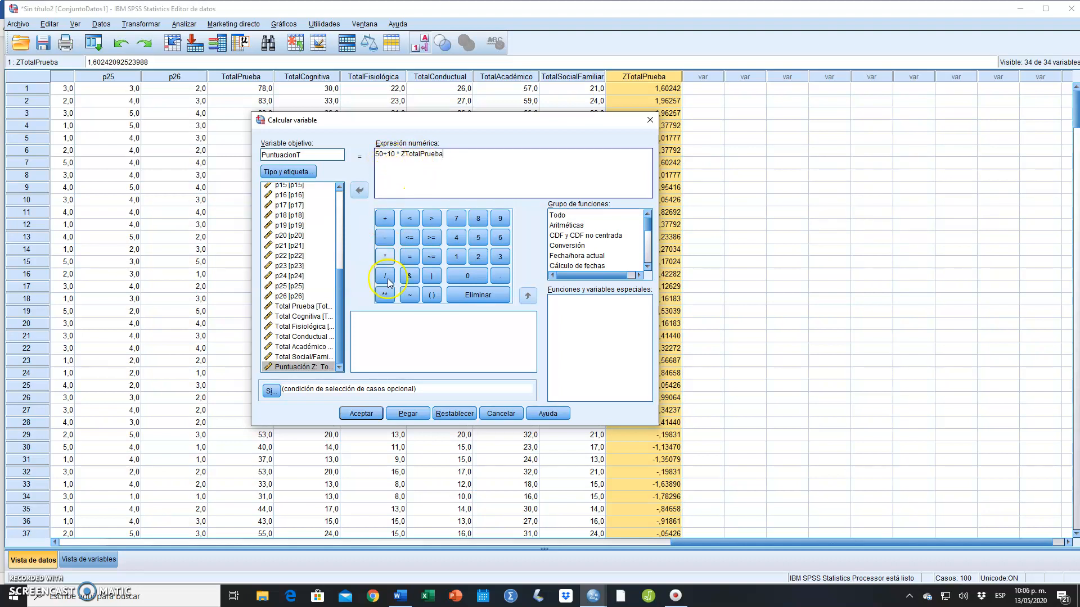
{"action": "left_click", "coordinate": [362, 414]}
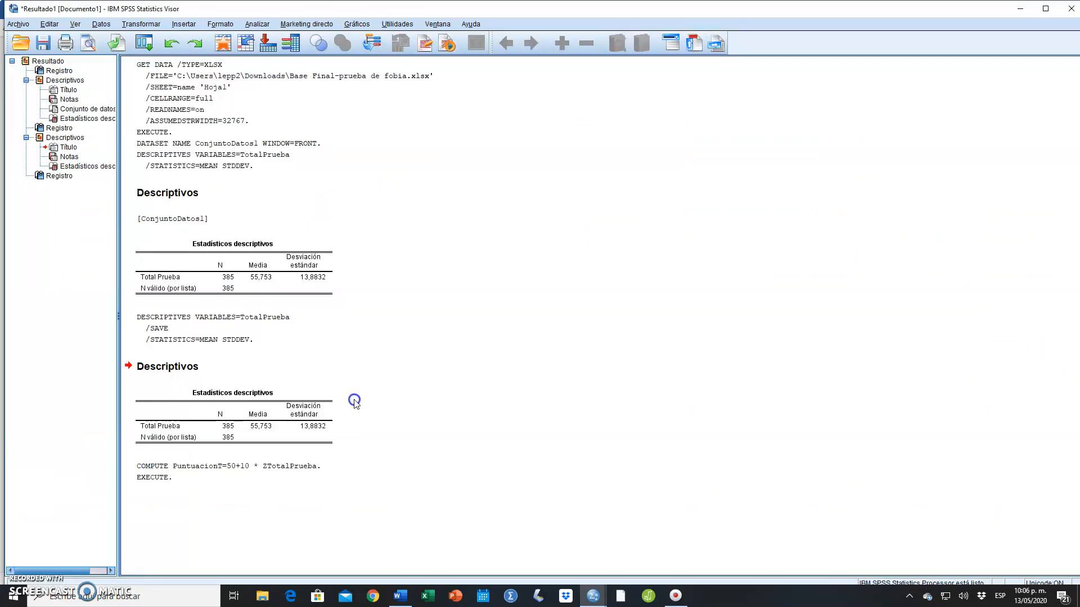
Return to the Data Editor and compare the PuntuacionT values of the first cases with their TotalPrueba raw scores
{"action": "left_click", "coordinate": [592, 595]}
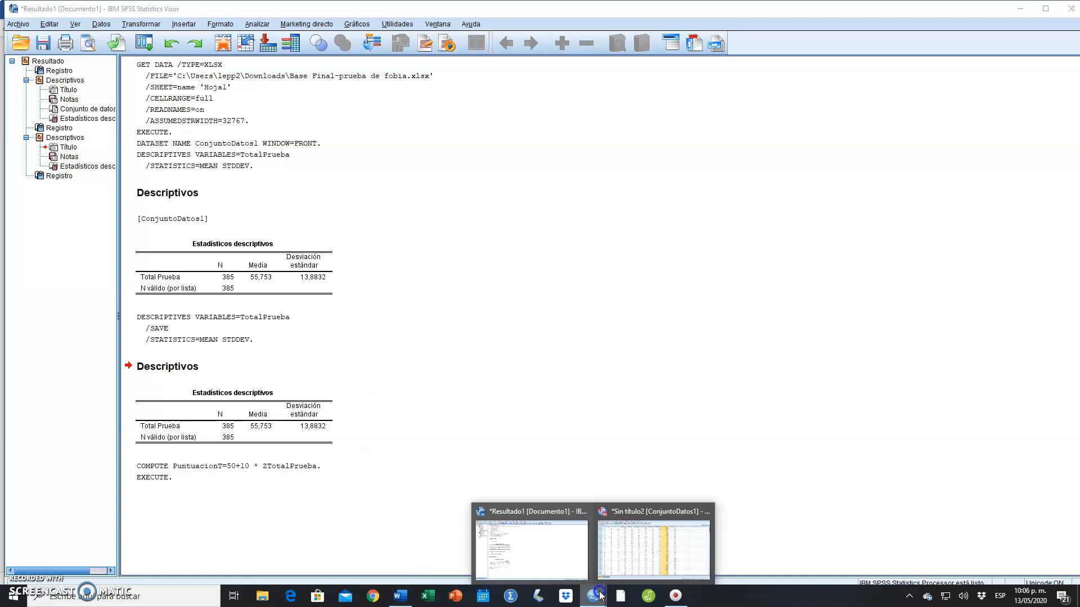
{"action": "left_click", "coordinate": [642, 554]}
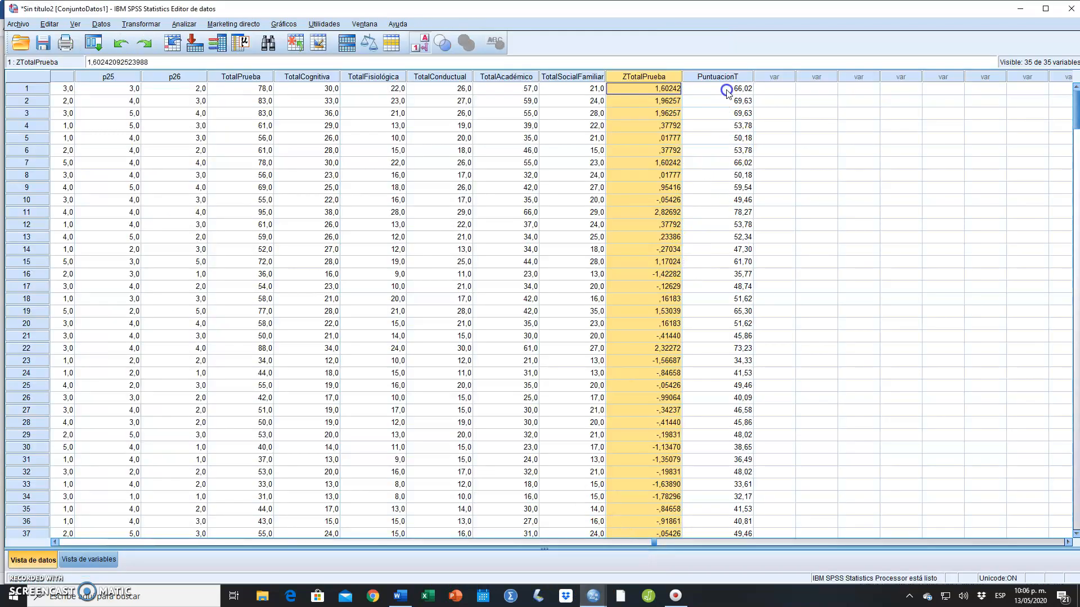
{"action": "left_click", "coordinate": [741, 77]}
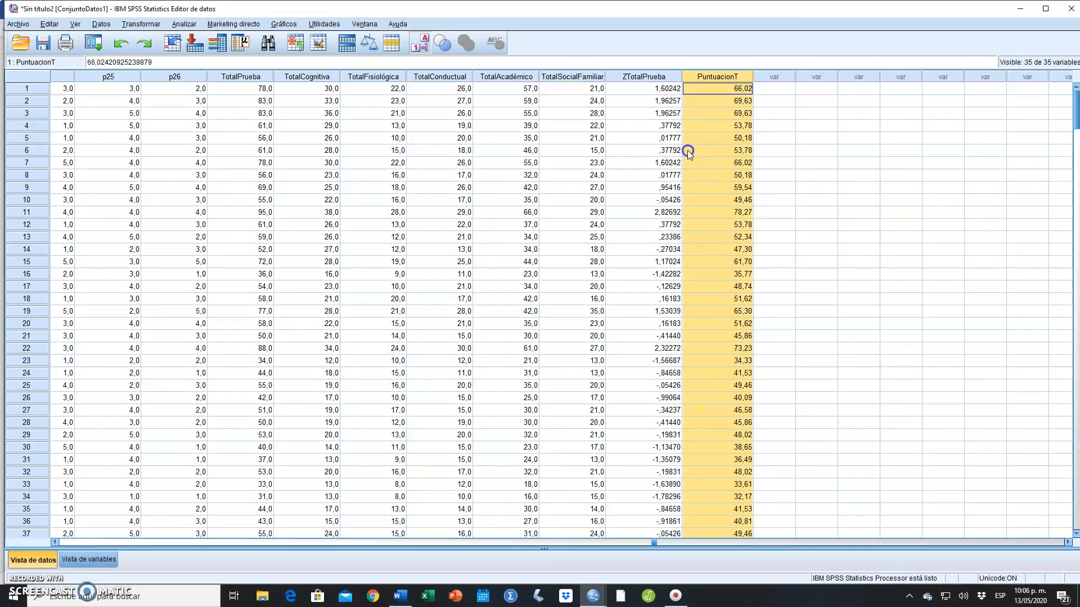
{"action": "left_click", "coordinate": [716, 91]}
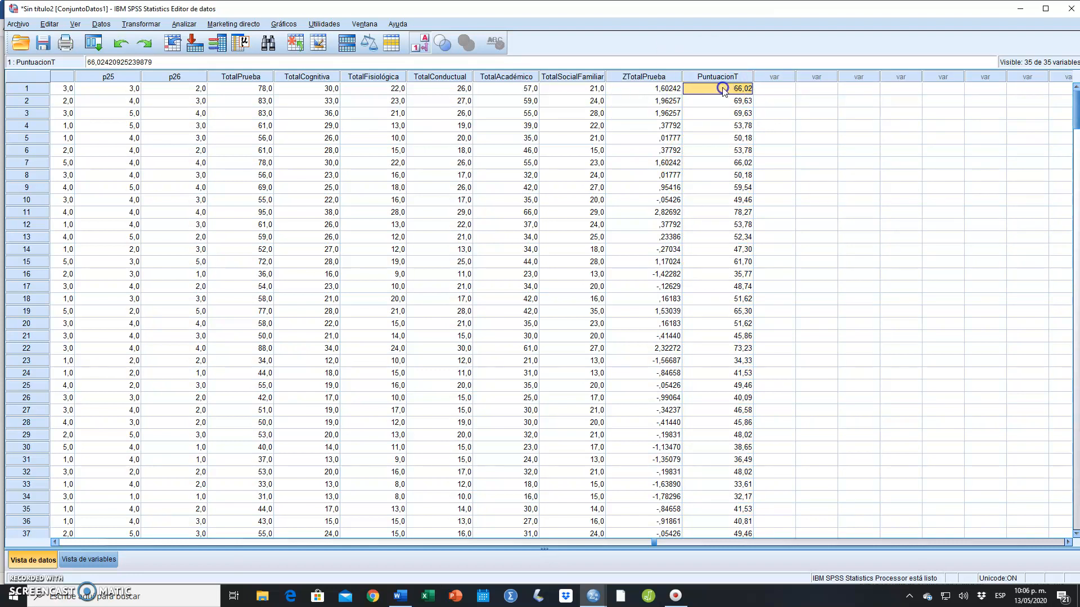
{"action": "left_click", "coordinate": [249, 78]}
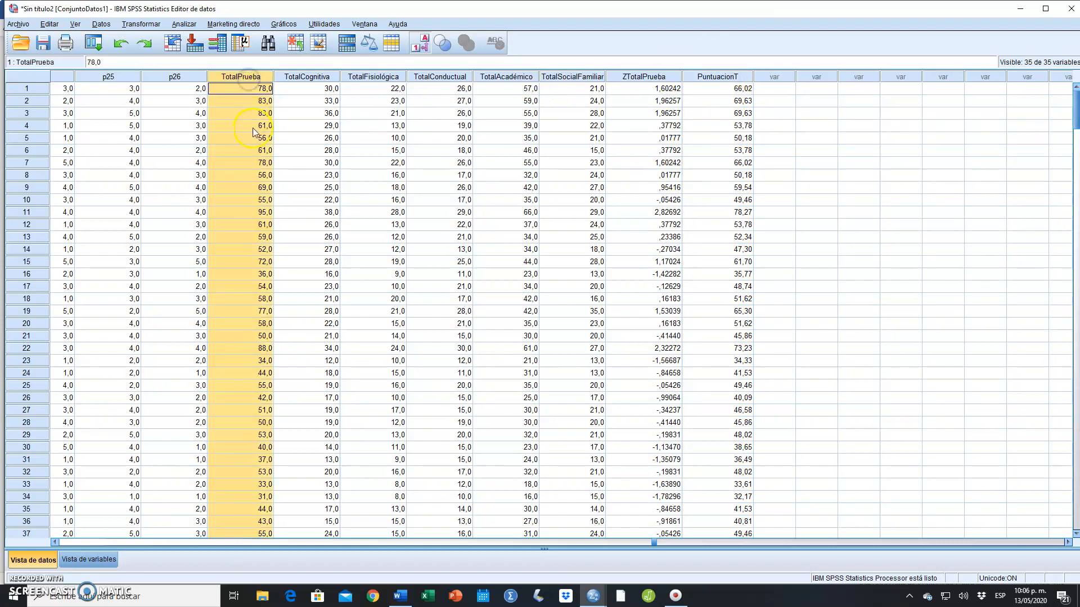
{"action": "left_click", "coordinate": [731, 78]}
{"action": "left_click", "coordinate": [740, 92]}
{"action": "left_click", "coordinate": [731, 101]}
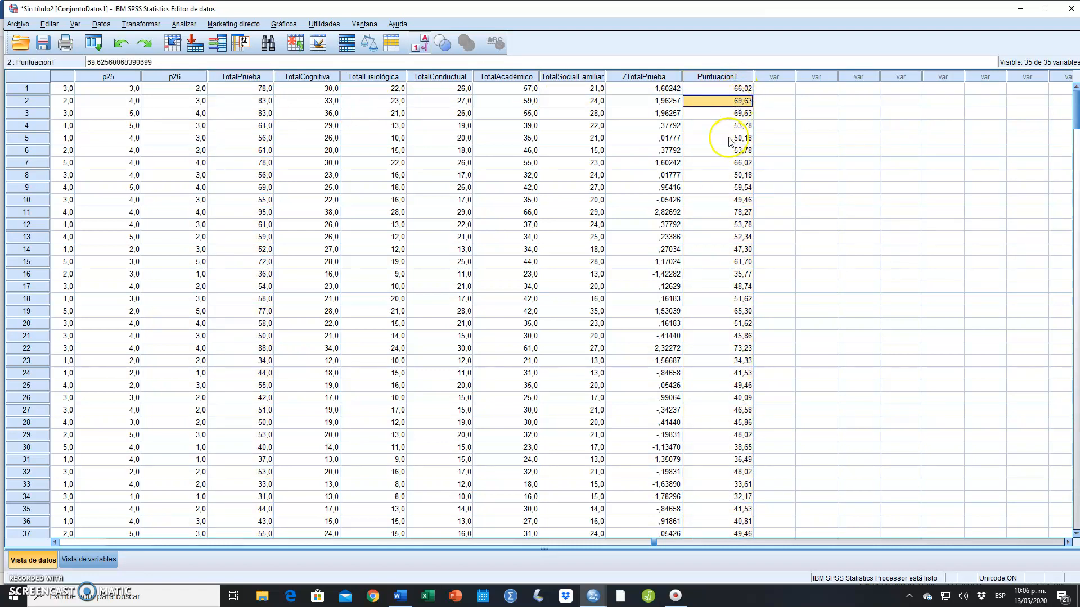
Set the PuntuacionT variable to 0 decimals and return to the case data
{"action": "left_click", "coordinate": [111, 560]}
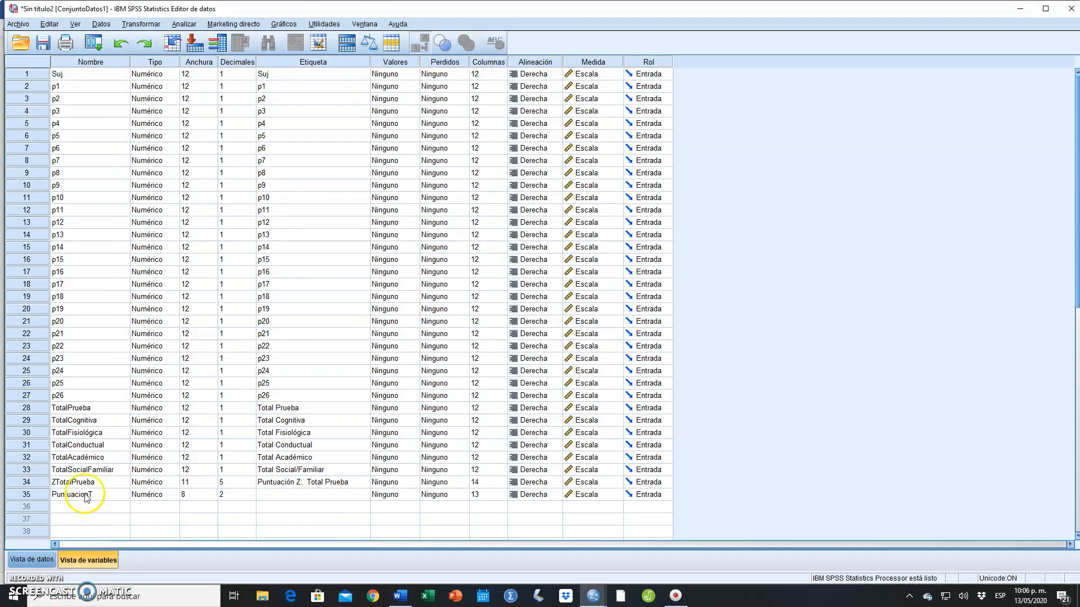
{"action": "left_click", "coordinate": [233, 496]}
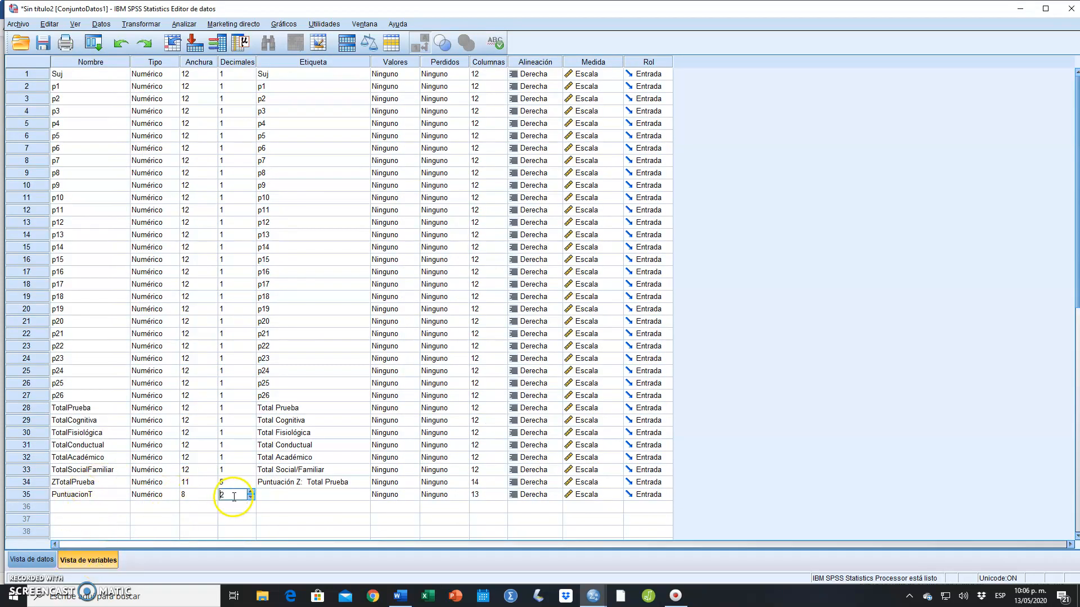
{"action": "left_click", "coordinate": [32, 559]}
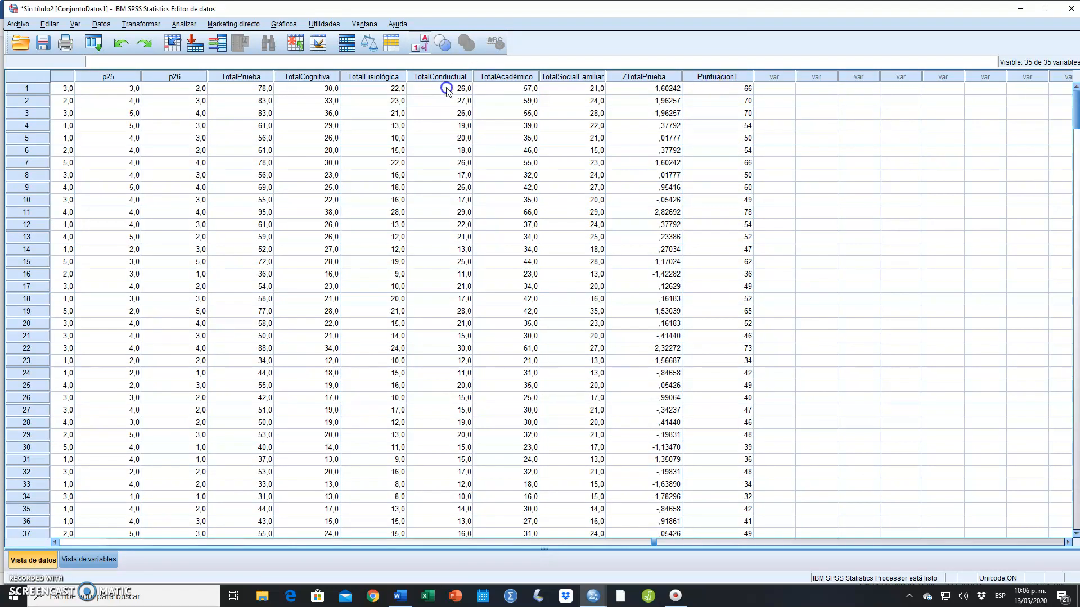
Compare the TotalPrueba, ZTotalPrueba and rounded PuntuacionT columns across the cases
{"action": "left_click", "coordinate": [240, 77]}
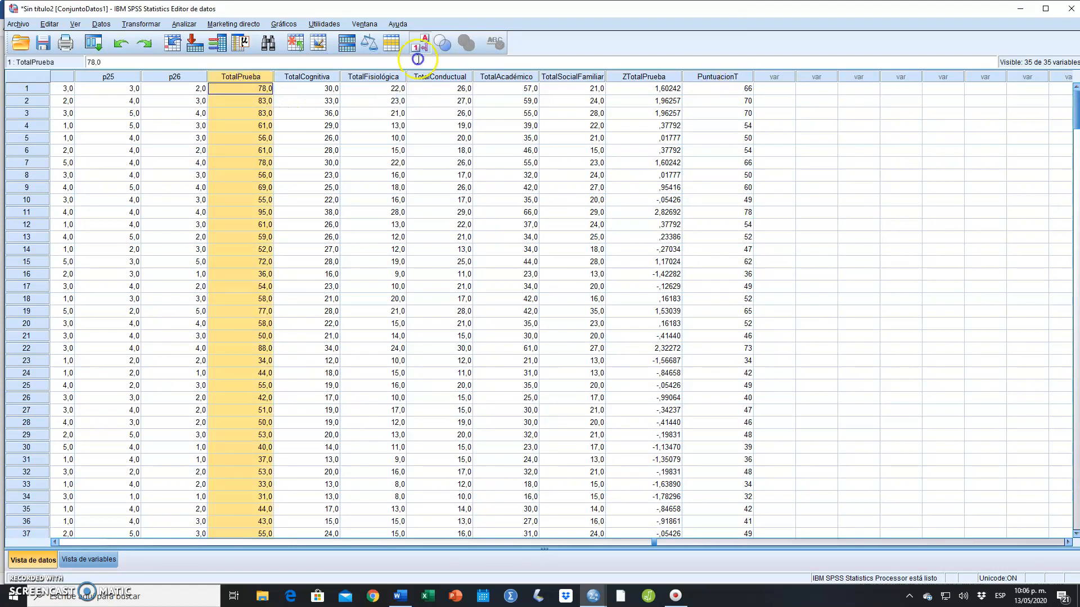
{"action": "left_click", "coordinate": [656, 78]}
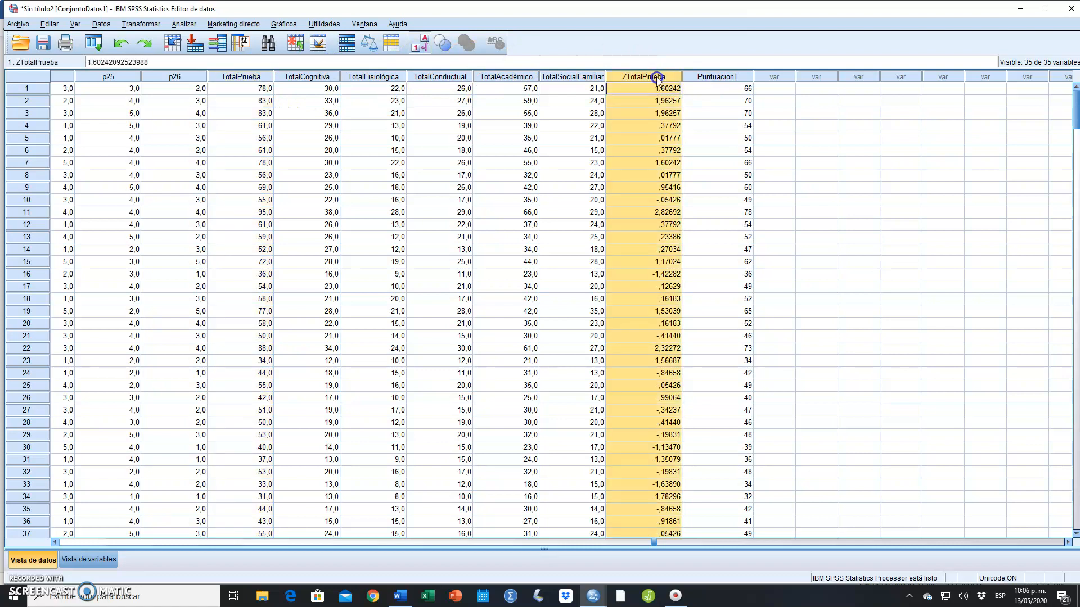
{"action": "left_click", "coordinate": [717, 78]}
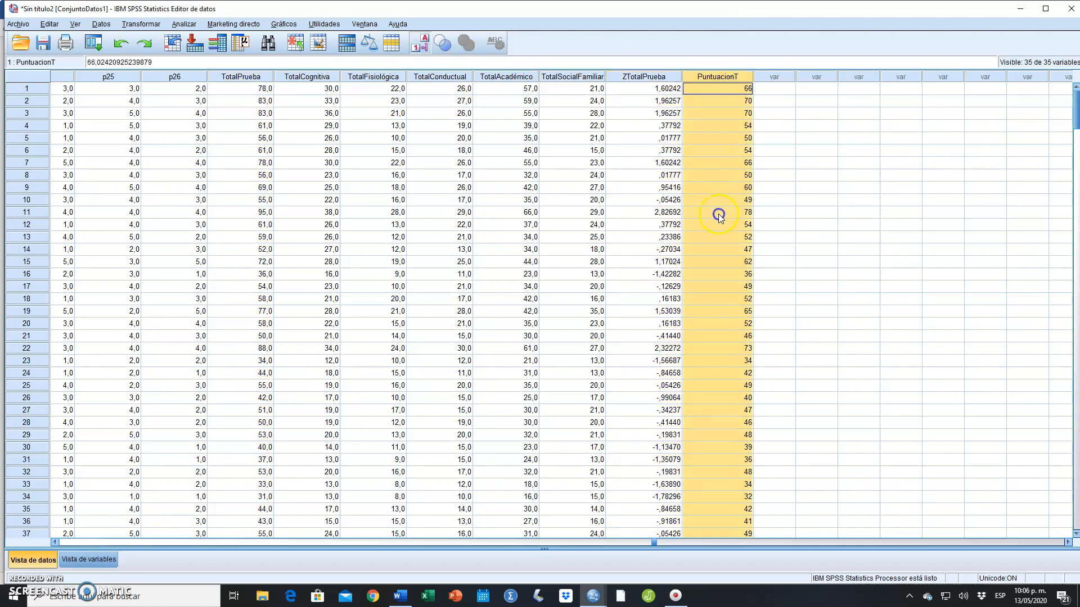
{"action": "scroll", "coordinate": [730, 449], "scroll_direction": "down", "scroll_amount": 5}
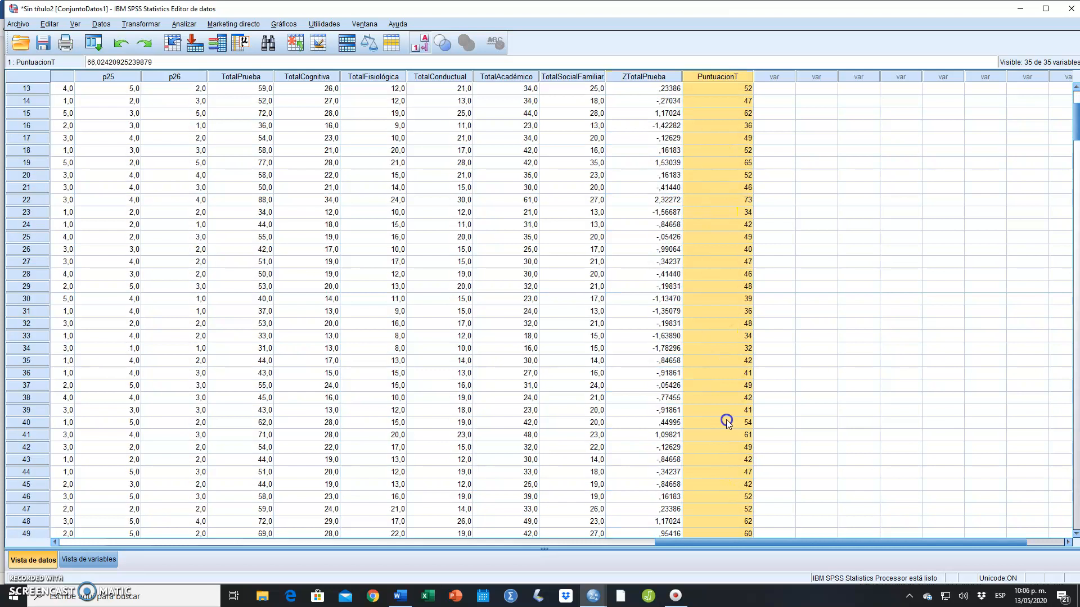
{"action": "scroll", "coordinate": [726, 423], "scroll_direction": "up", "scroll_amount": 5}
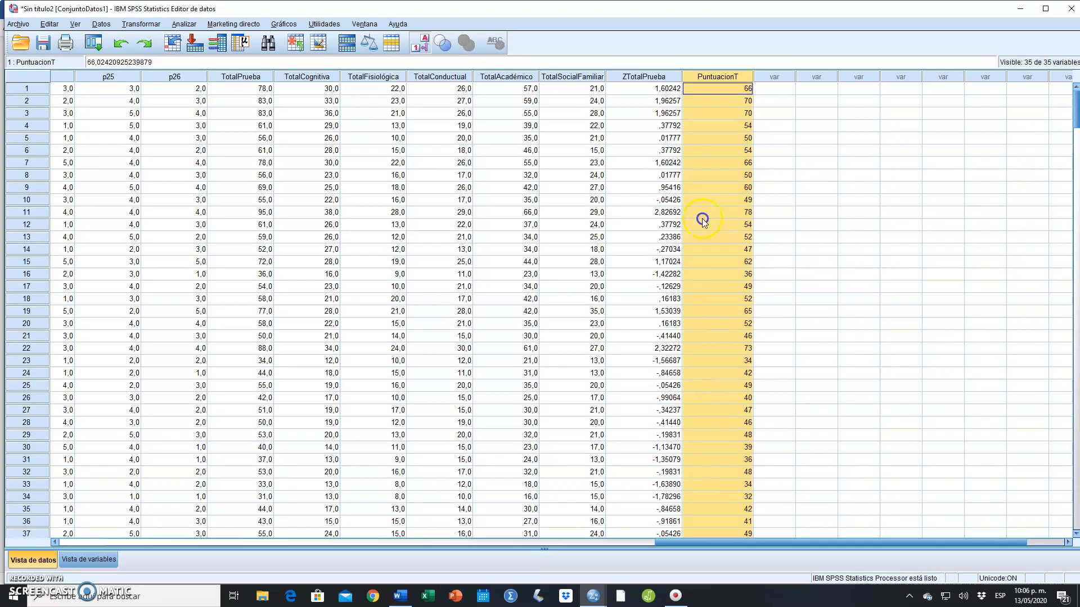
{"action": "left_click", "coordinate": [727, 84]}
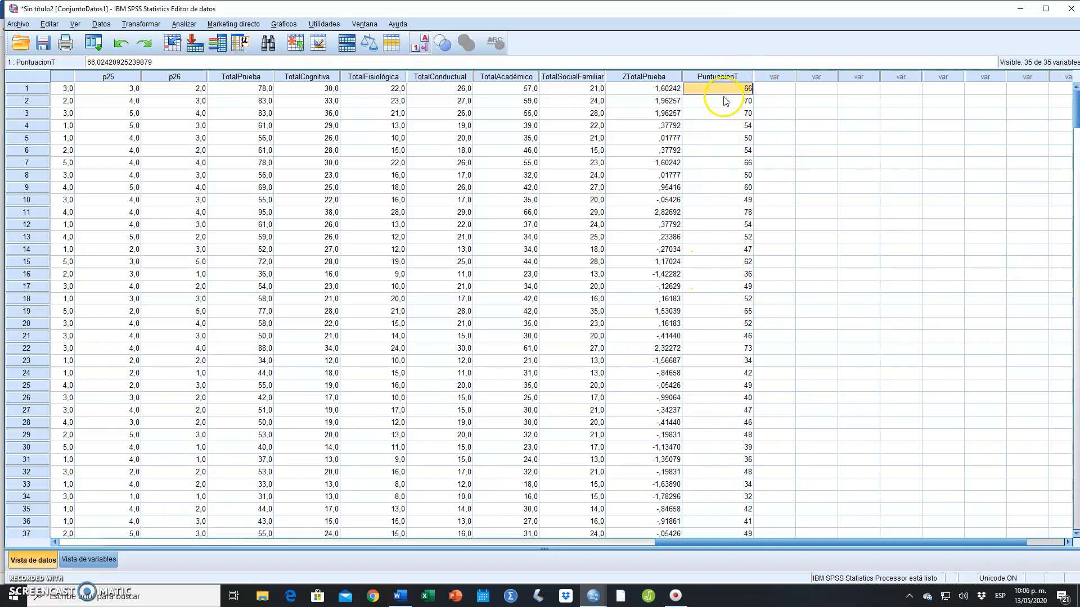
{"action": "left_click", "coordinate": [720, 77]}
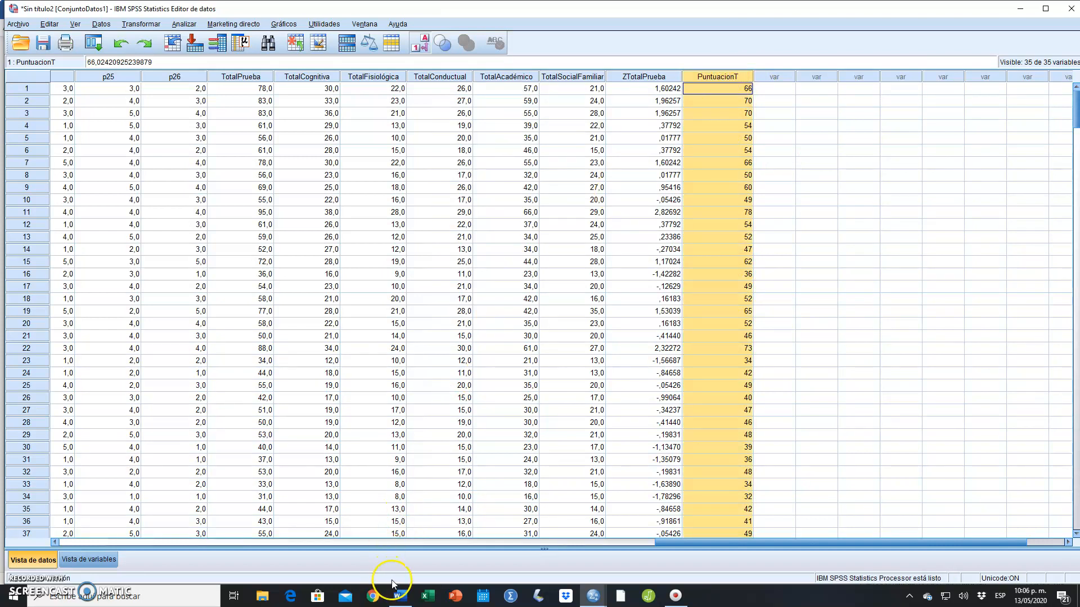
Switch to Word, review the worked D score example, and return to the SPSS case data
{"action": "left_click", "coordinate": [398, 598]}
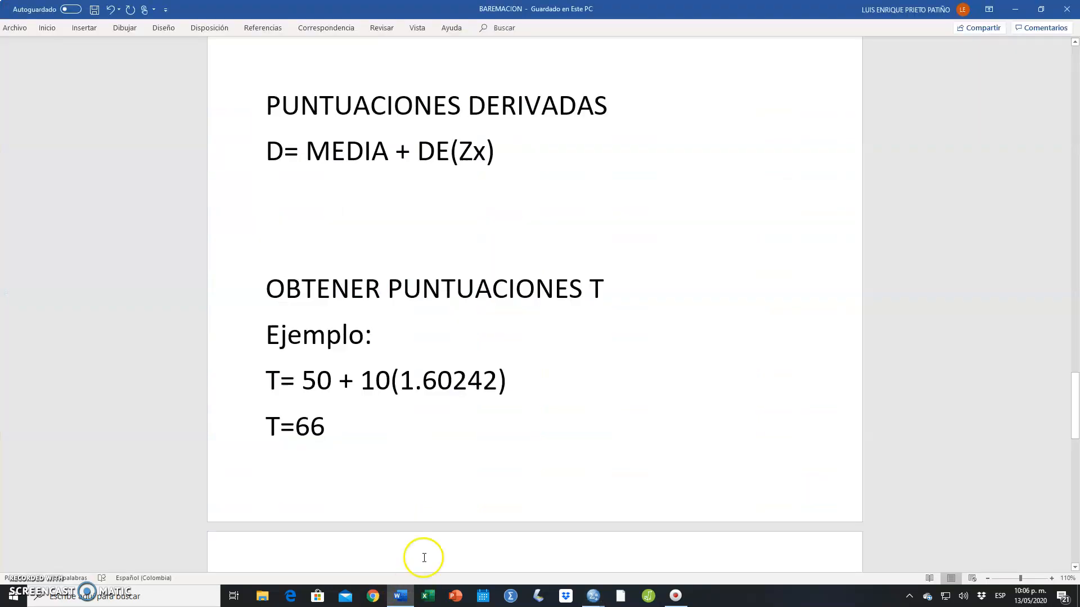
{"action": "scroll", "coordinate": [648, 292], "scroll_direction": "down", "scroll_amount": 5}
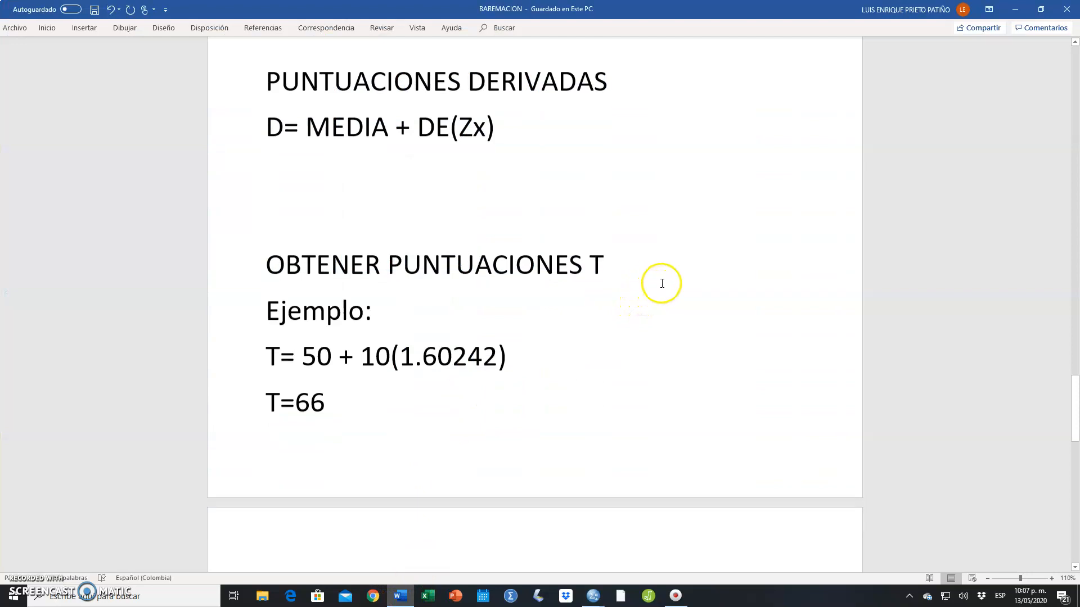
{"action": "scroll", "coordinate": [666, 278], "scroll_direction": "down", "scroll_amount": 4}
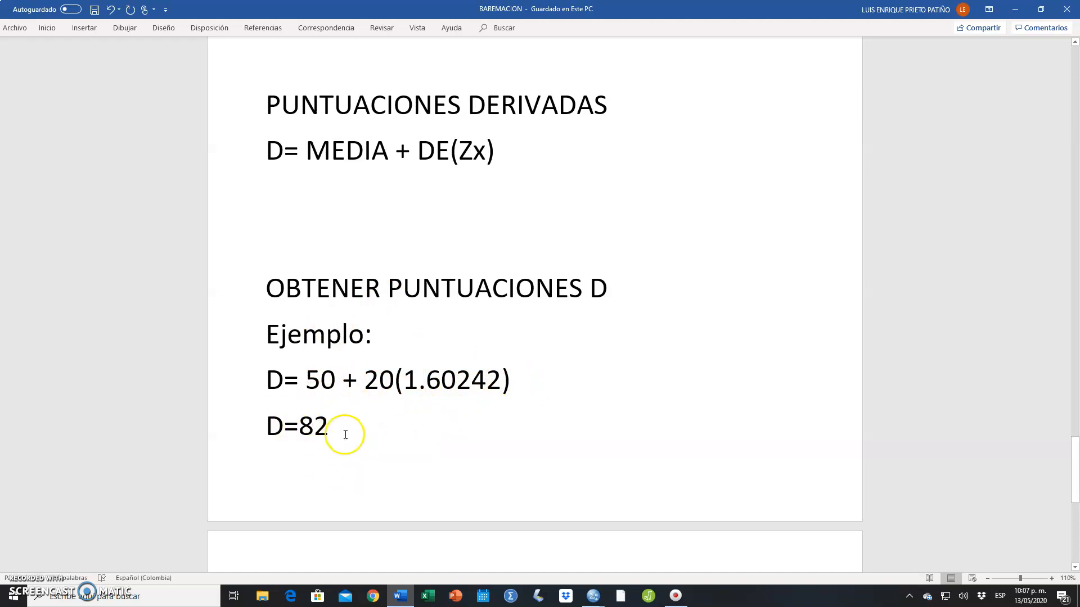
{"action": "left_click", "coordinate": [592, 597]}
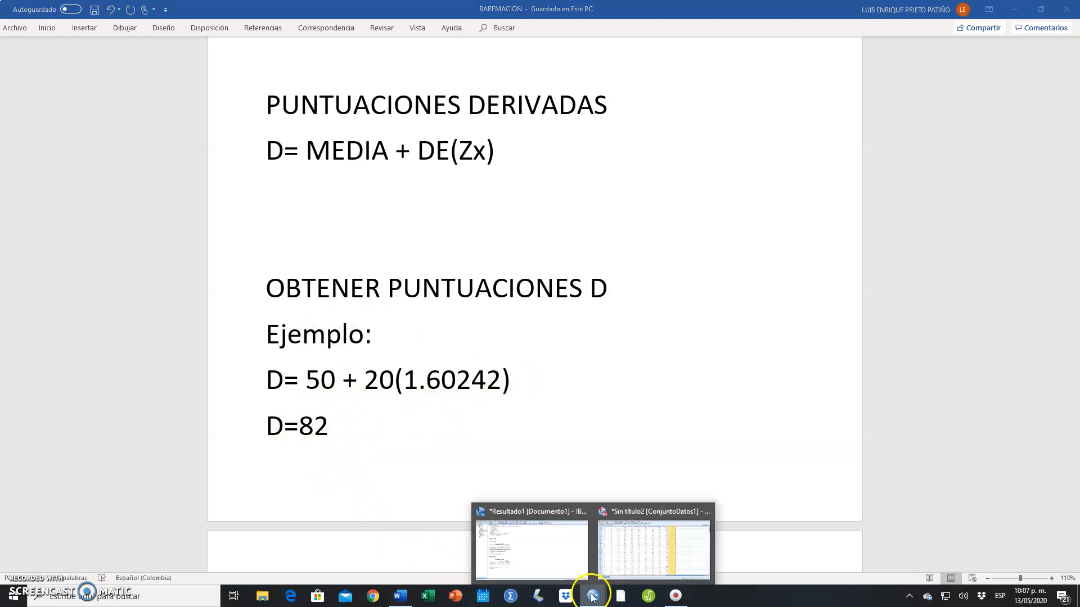
{"action": "left_click", "coordinate": [622, 559]}
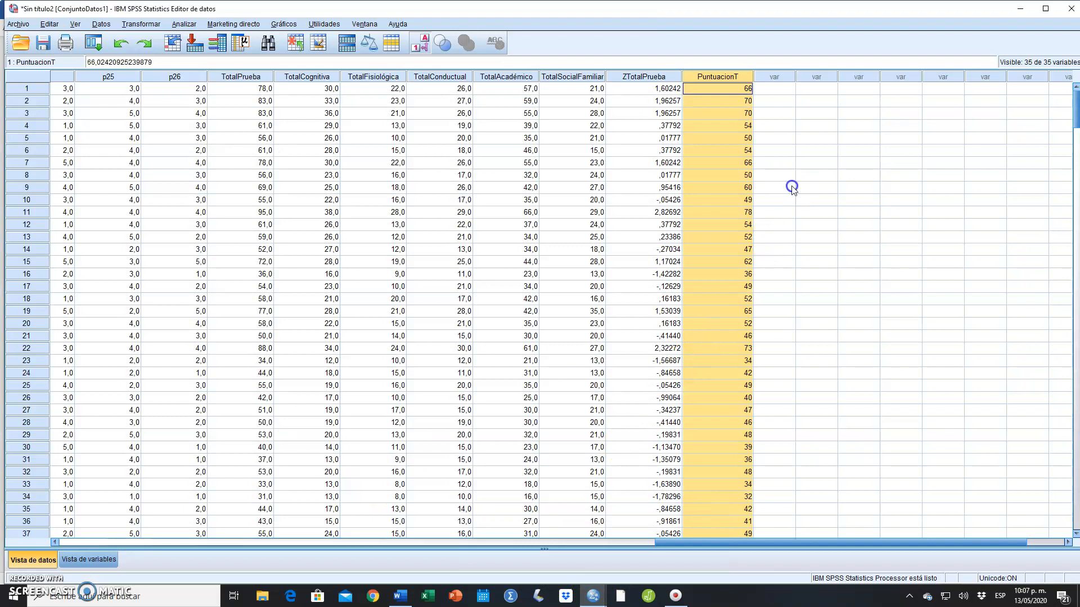
Compute a new variable named PuntuacionD with the numeric expression 50+20 * ZTotalPrueba
{"action": "left_click", "coordinate": [773, 85]}
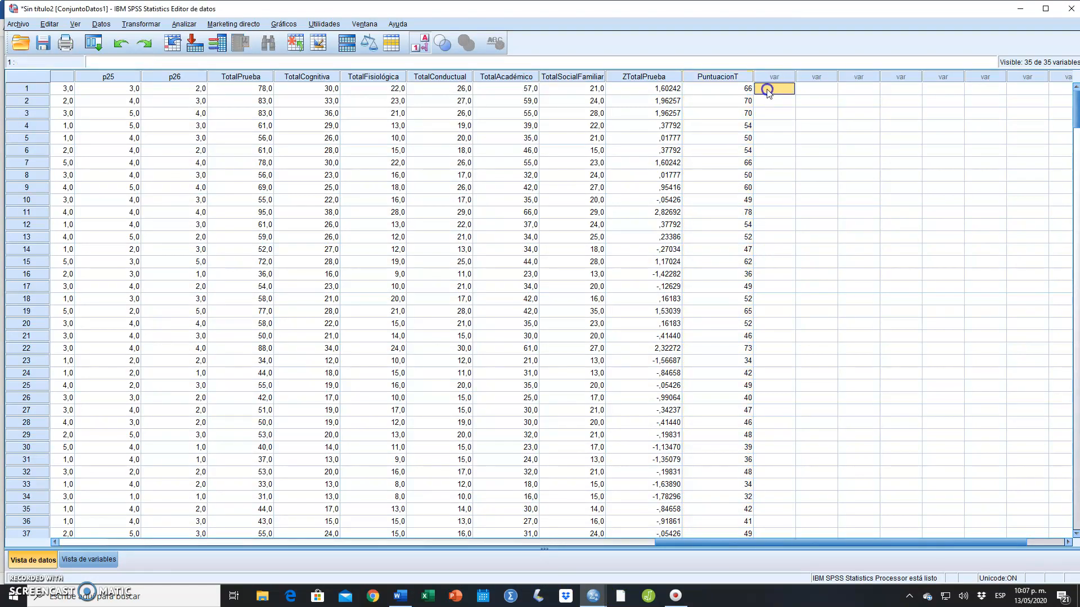
{"action": "left_click", "coordinate": [141, 24]}
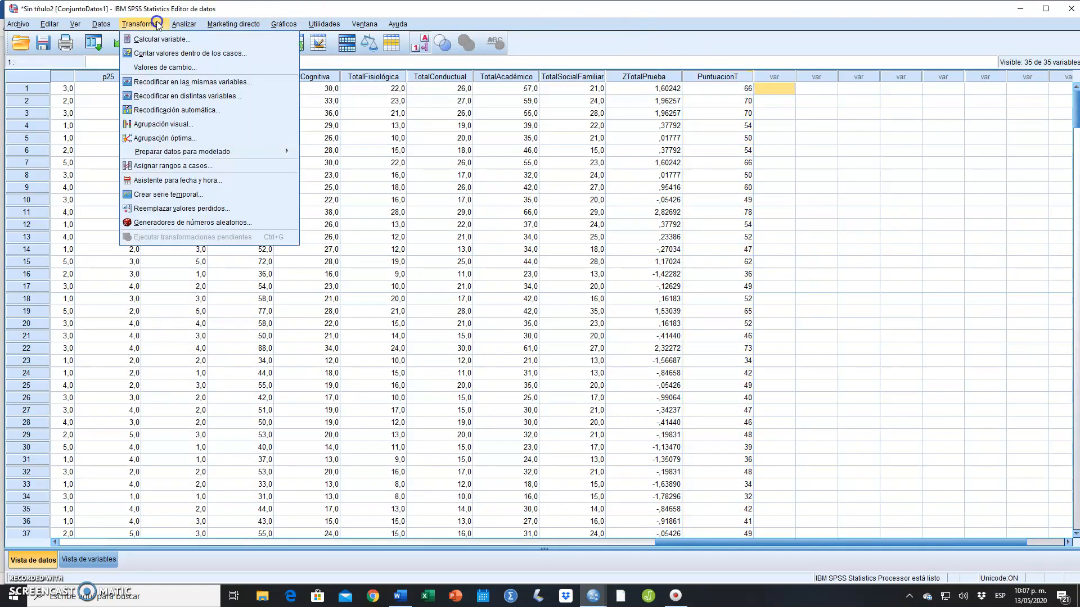
{"action": "left_click", "coordinate": [158, 39]}
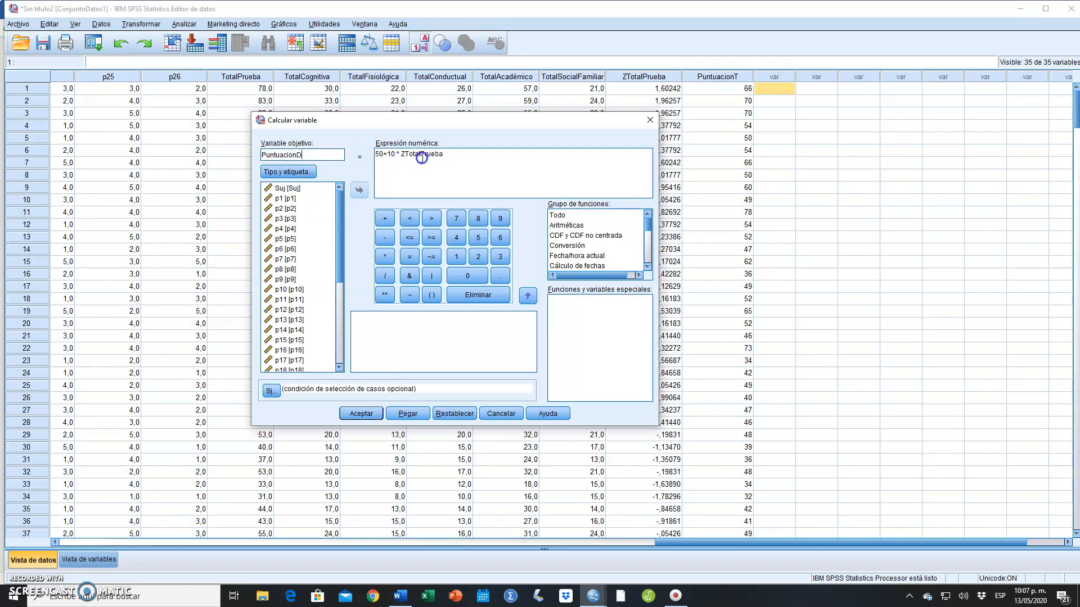
{"action": "left_click", "coordinate": [395, 153]}
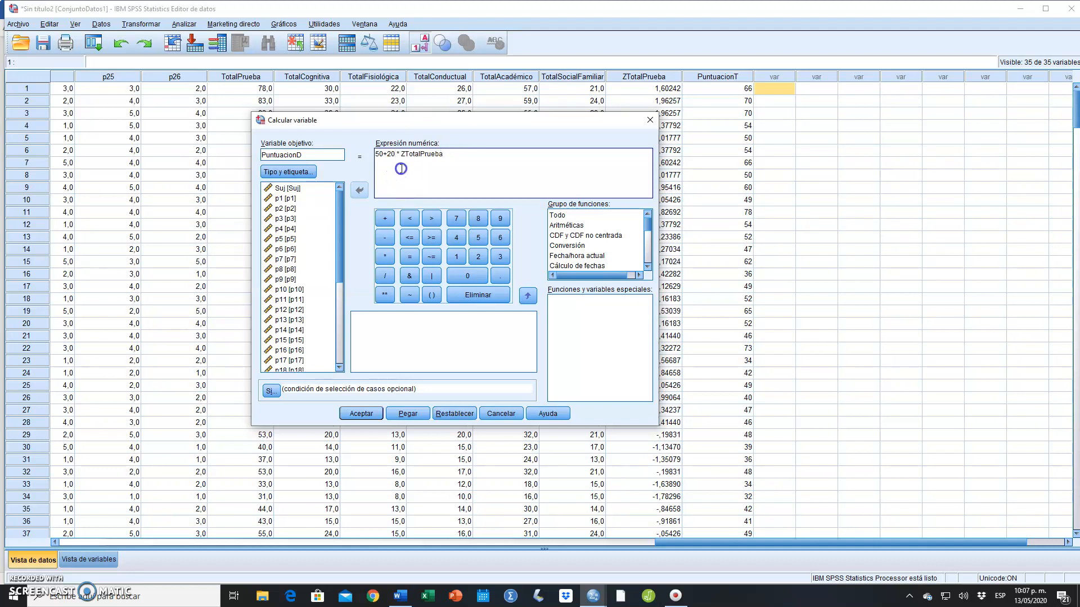
{"action": "left_click", "coordinate": [381, 413]}
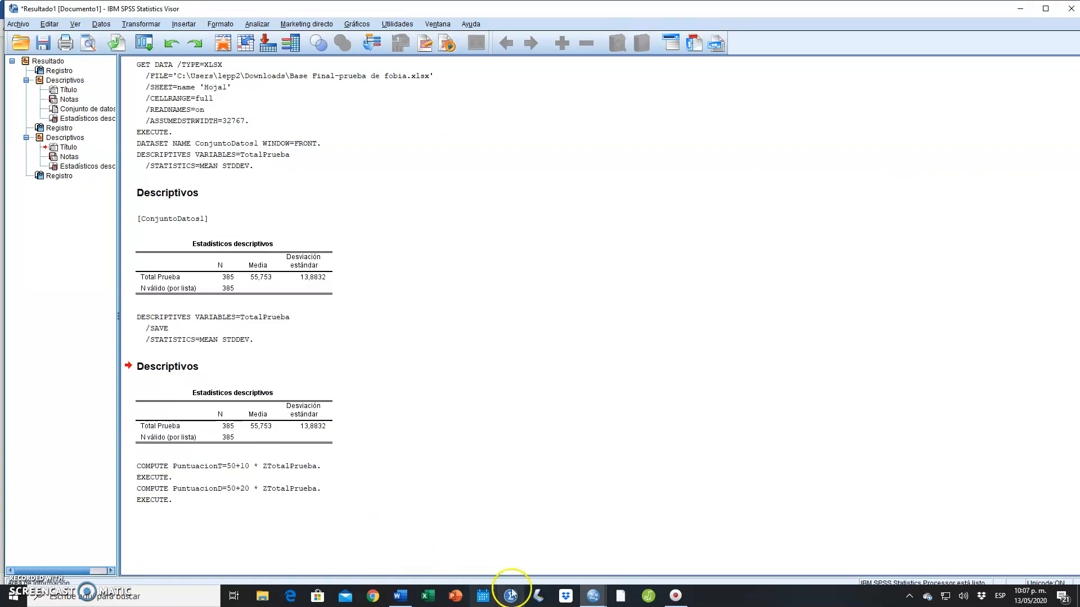
Return to the Data Editor and compare the first case's PuntuacionD value with its TotalPrueba raw score
{"action": "left_click", "coordinate": [600, 594]}
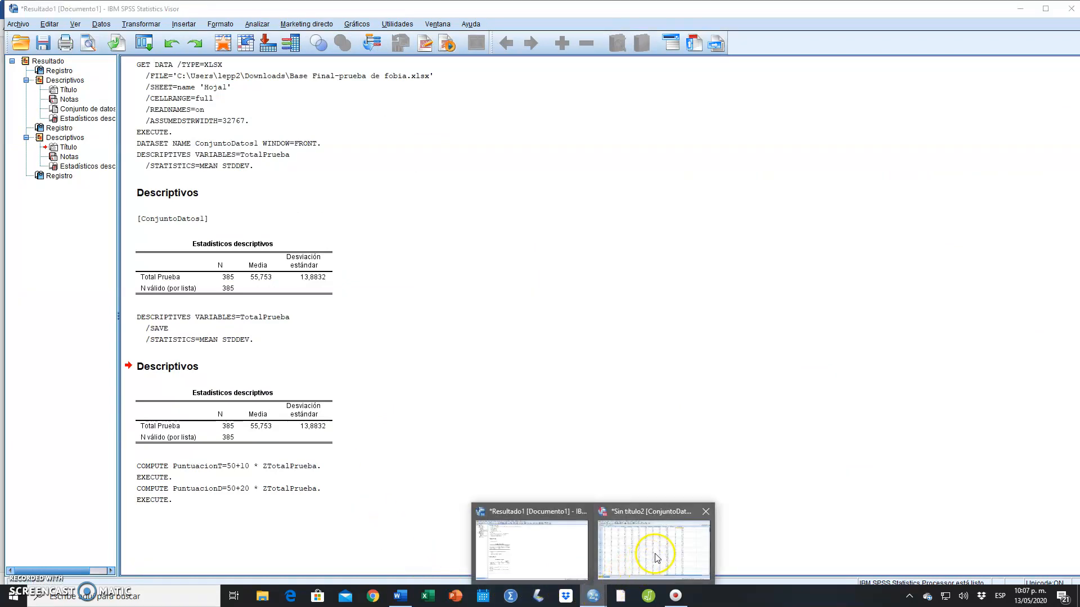
{"action": "left_click", "coordinate": [641, 554]}
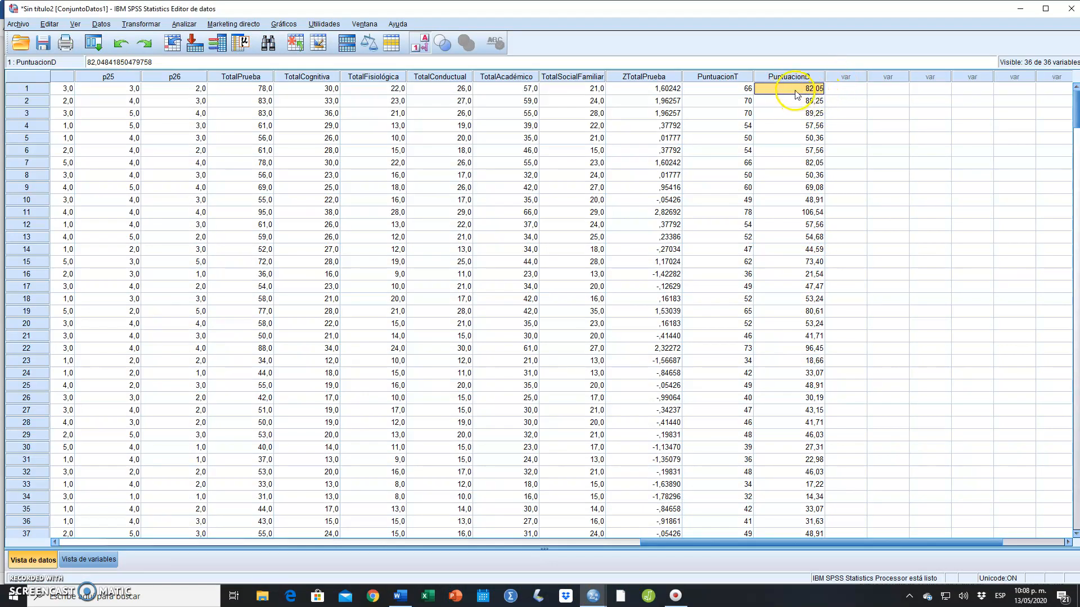
{"action": "left_click", "coordinate": [242, 91]}
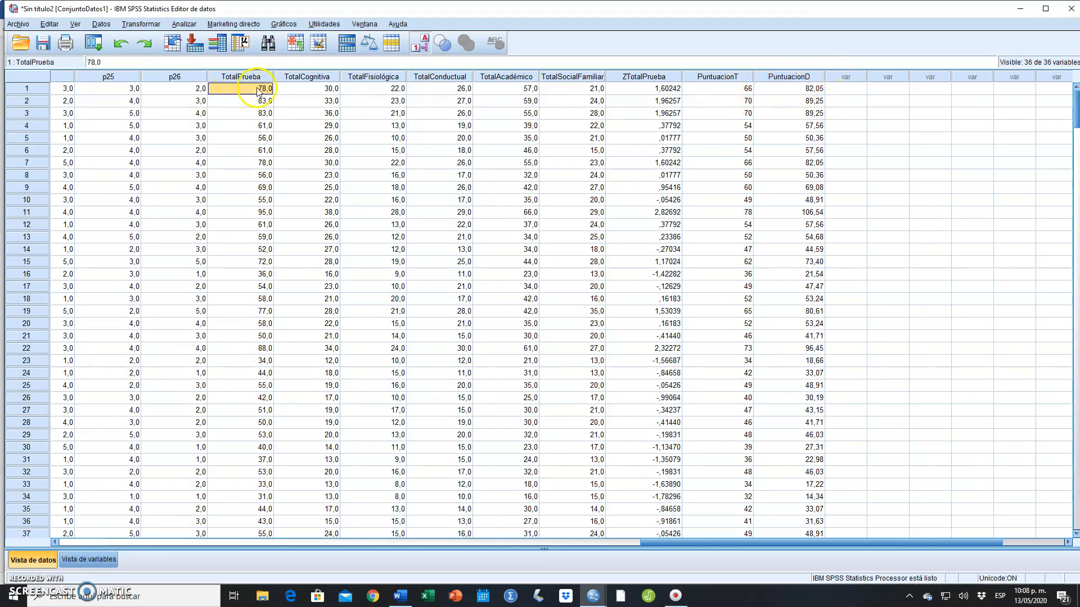
{"action": "left_click", "coordinate": [773, 88]}
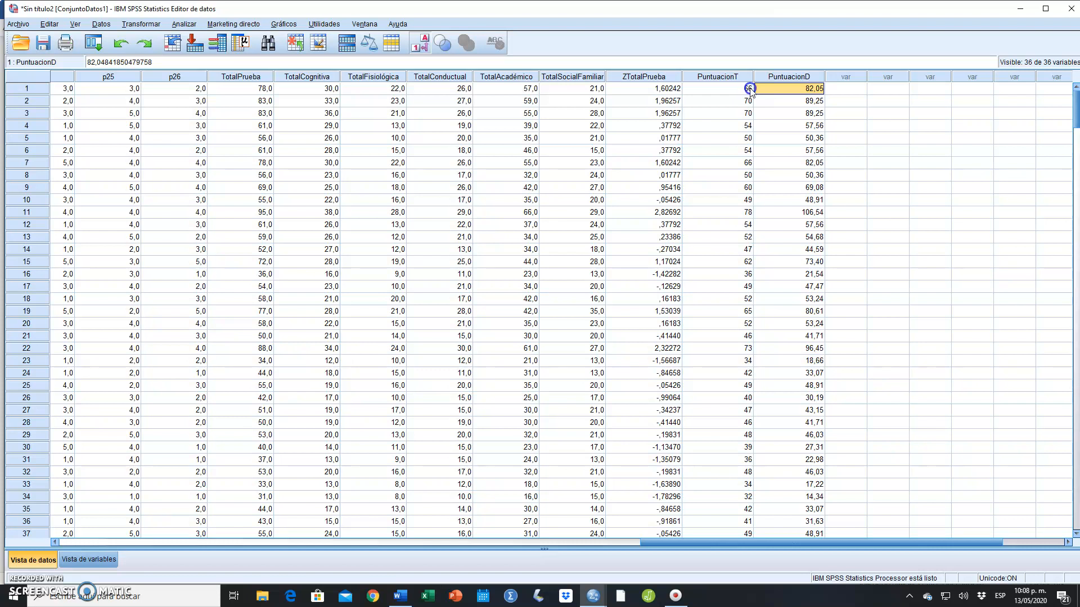
Set the PuntuacionD variable to 0 decimals and return to the case data
{"action": "left_click", "coordinate": [50, 562]}
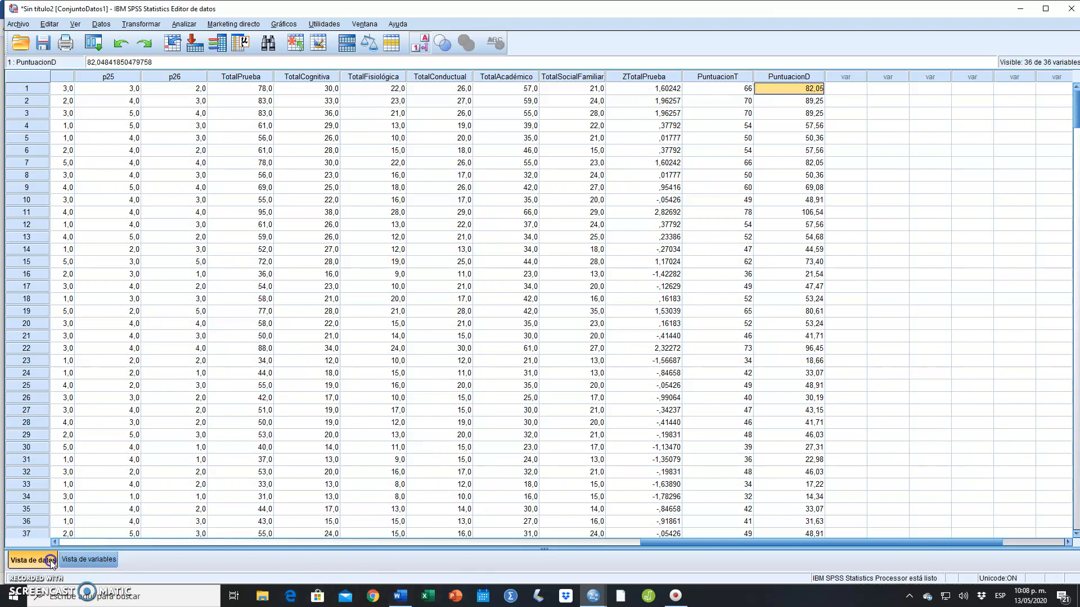
{"action": "left_click", "coordinate": [85, 560]}
{"action": "left_click", "coordinate": [247, 511]}
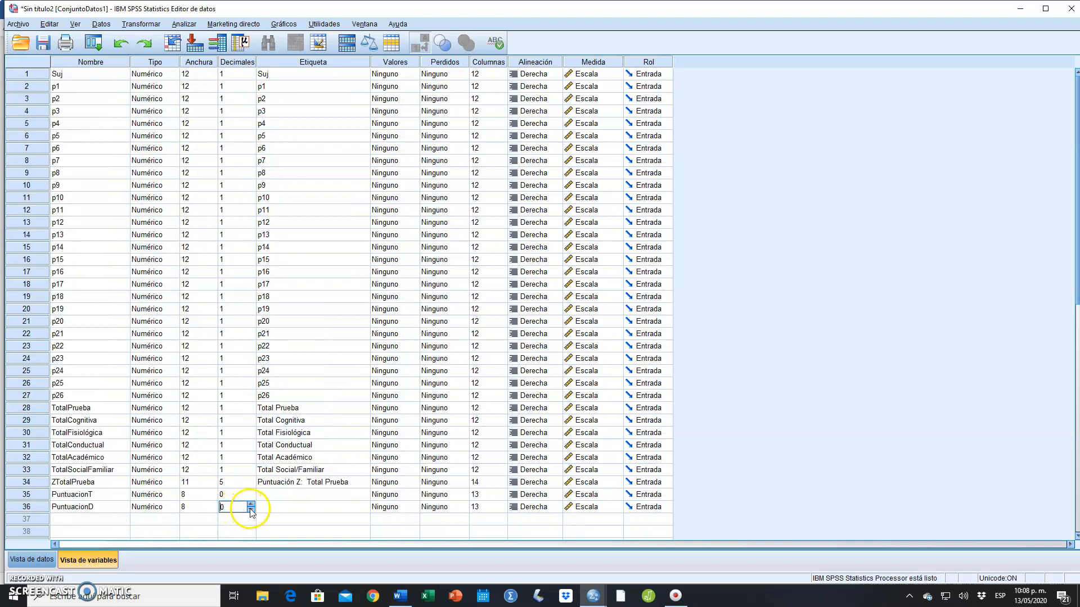
{"action": "left_click", "coordinate": [32, 559]}
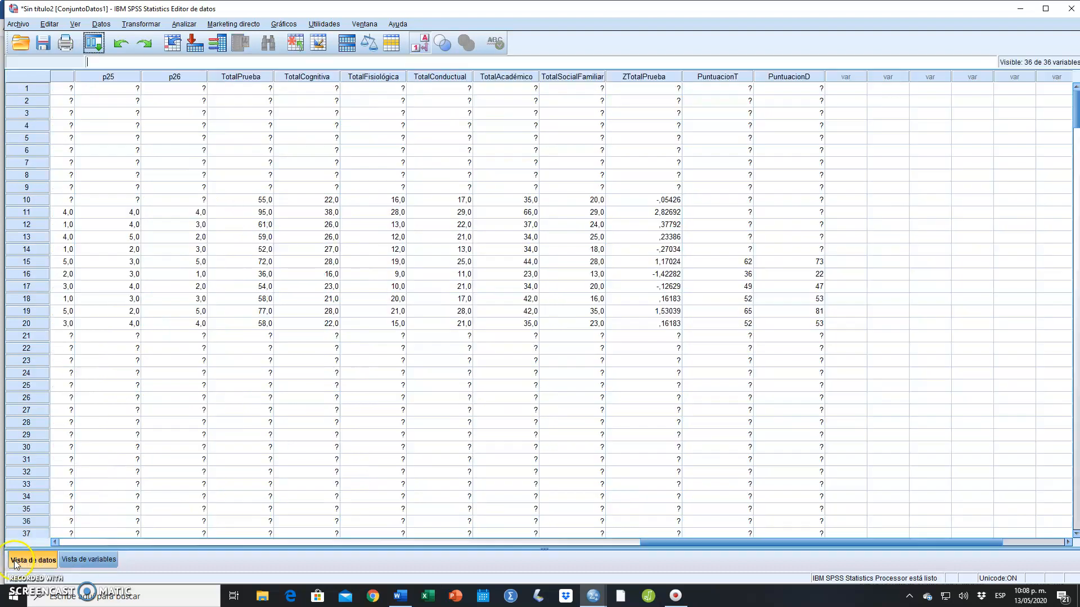
Review the rounded PuntuacionD values across the cases and compare them with the PuntuacionT column
{"action": "left_click", "coordinate": [819, 92]}
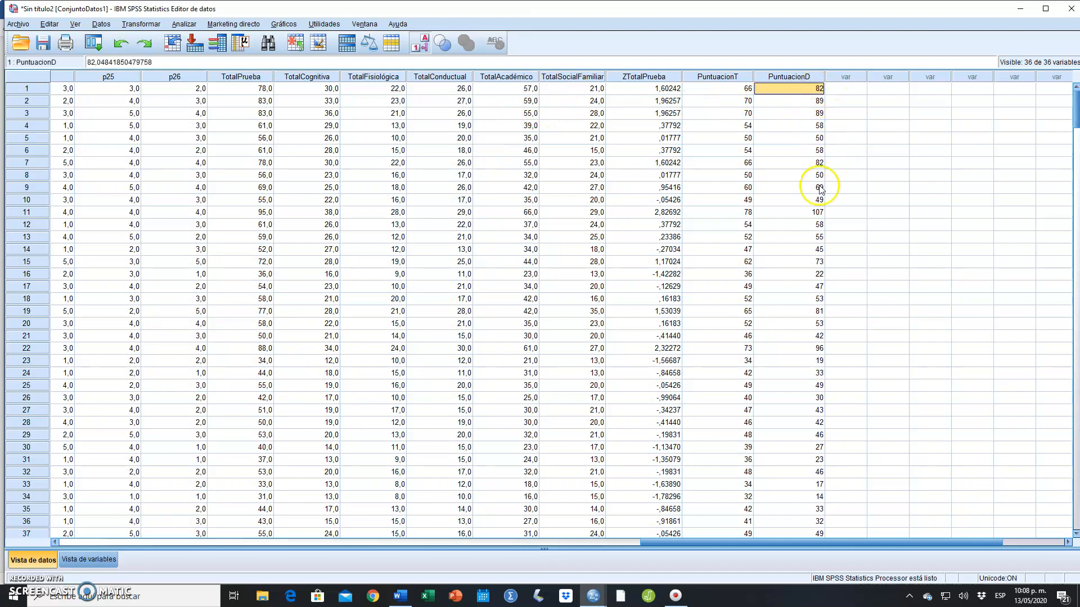
{"action": "scroll", "coordinate": [812, 274], "scroll_direction": "down", "scroll_amount": 4}
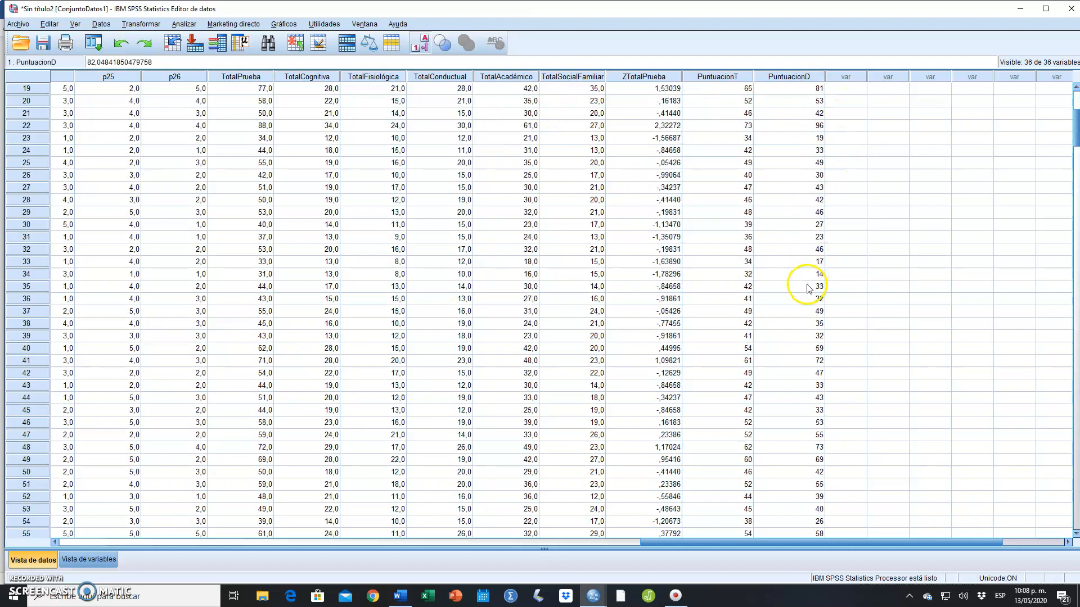
{"action": "scroll", "coordinate": [805, 278], "scroll_direction": "up", "scroll_amount": 4}
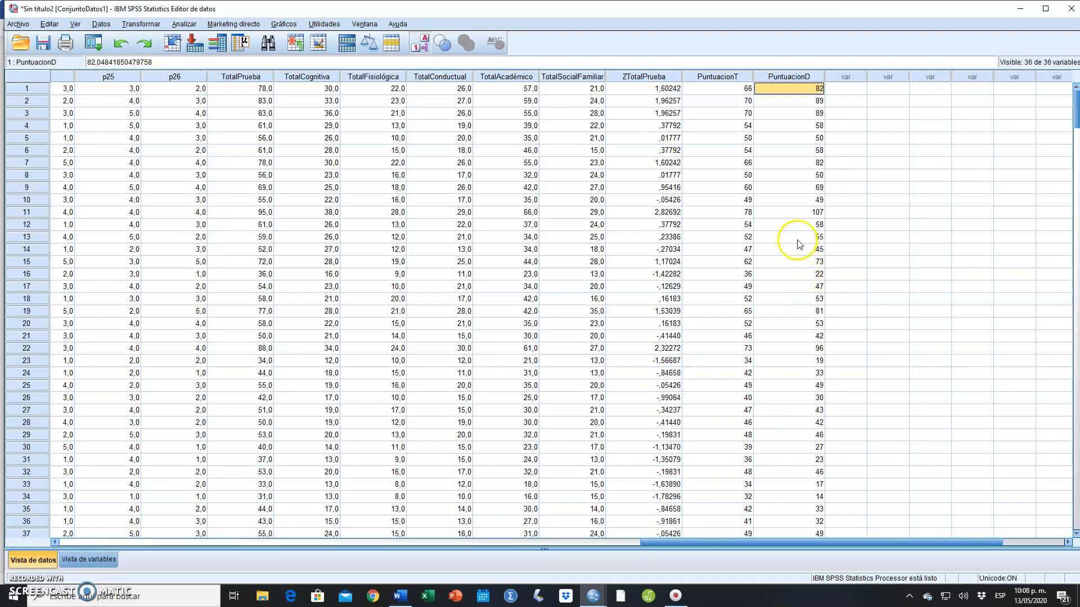
{"action": "left_click", "coordinate": [798, 77]}
{"action": "left_click", "coordinate": [733, 74]}
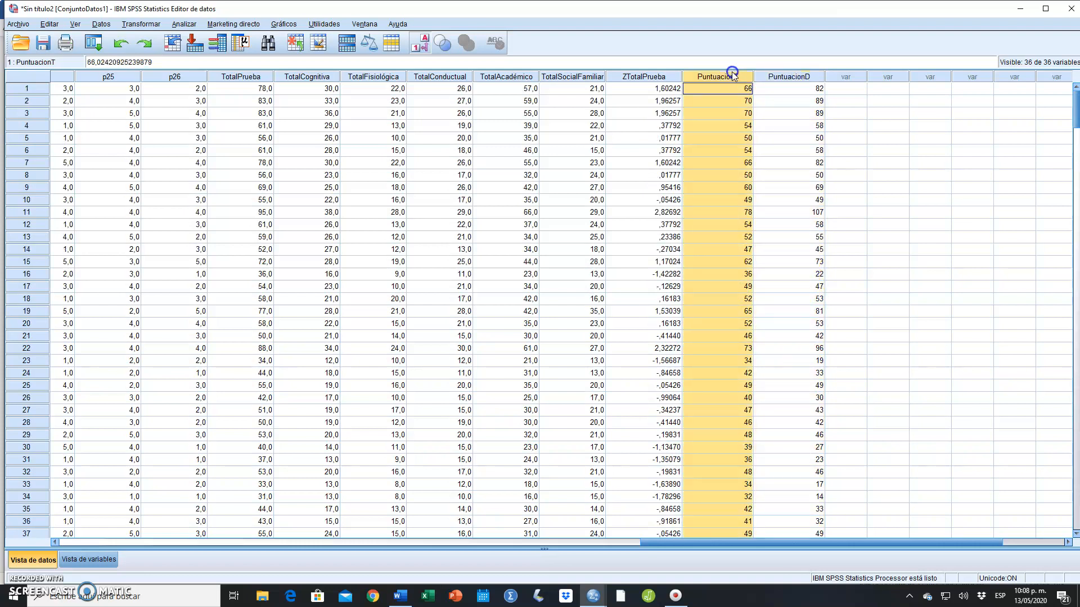
{"action": "left_click", "coordinate": [790, 78]}
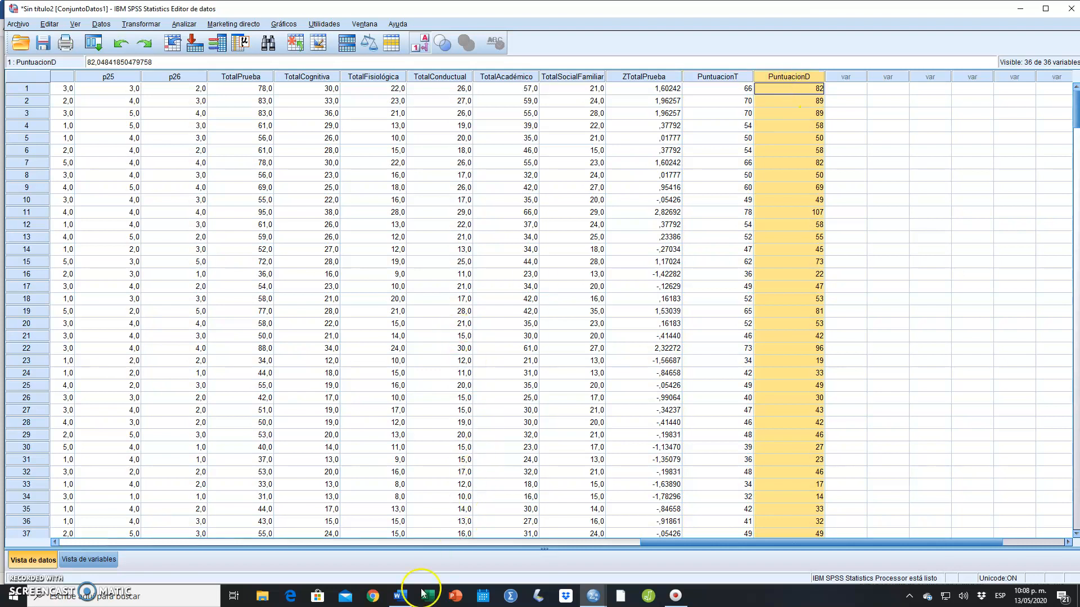
Switch to Word, review the worked CI score example, and return to the SPSS case data
{"action": "left_click", "coordinate": [400, 596]}
{"action": "scroll", "coordinate": [760, 310], "scroll_direction": "down", "scroll_amount": 6}
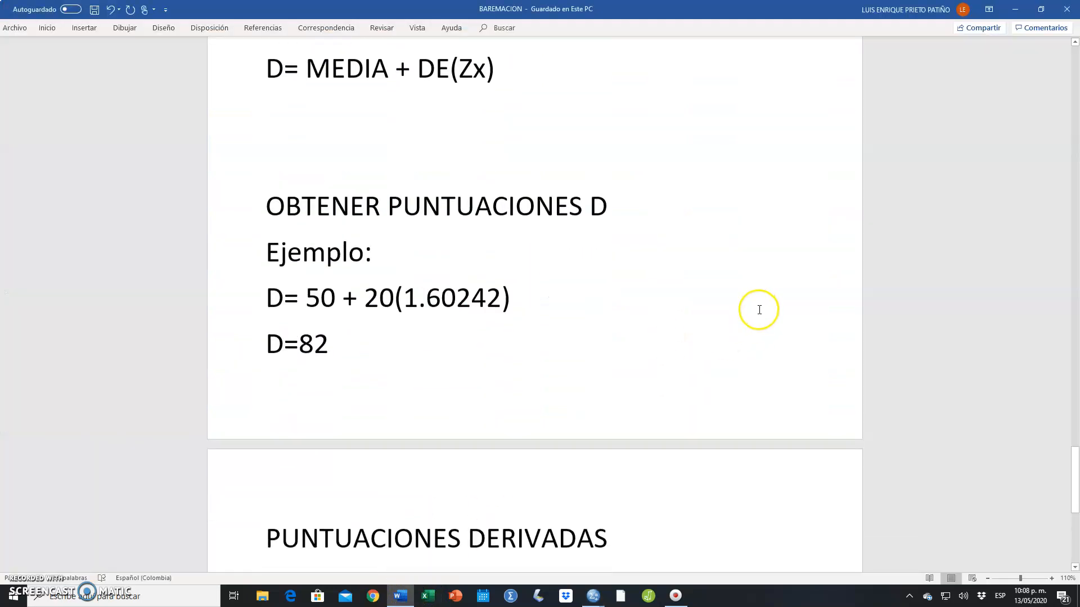
{"action": "scroll", "coordinate": [759, 310], "scroll_direction": "down", "scroll_amount": 2}
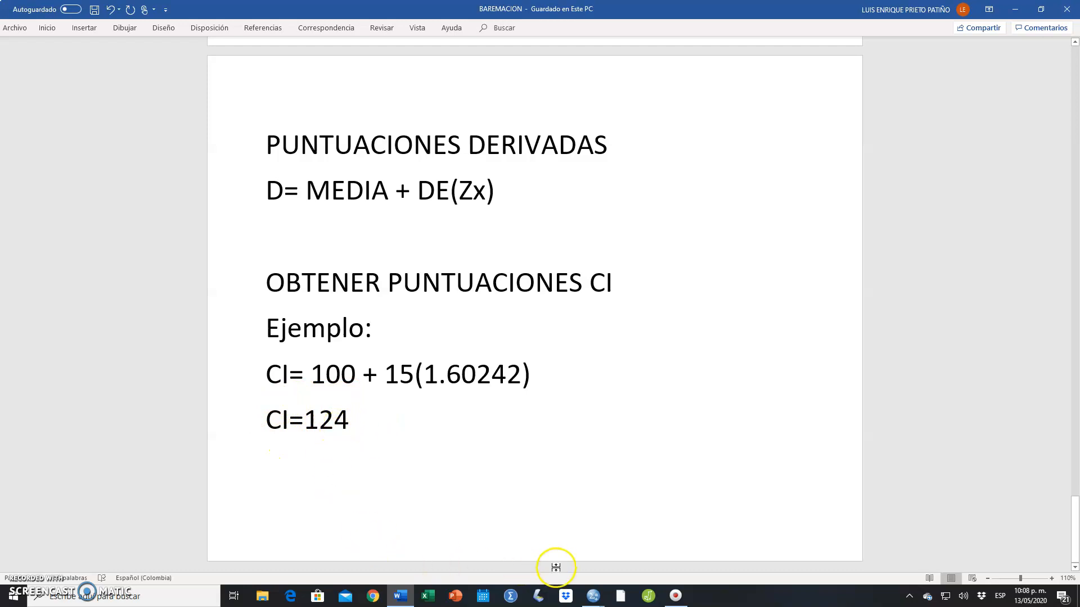
{"action": "mouse_move", "coordinate": [592, 593]}
{"action": "left_click", "coordinate": [634, 550]}
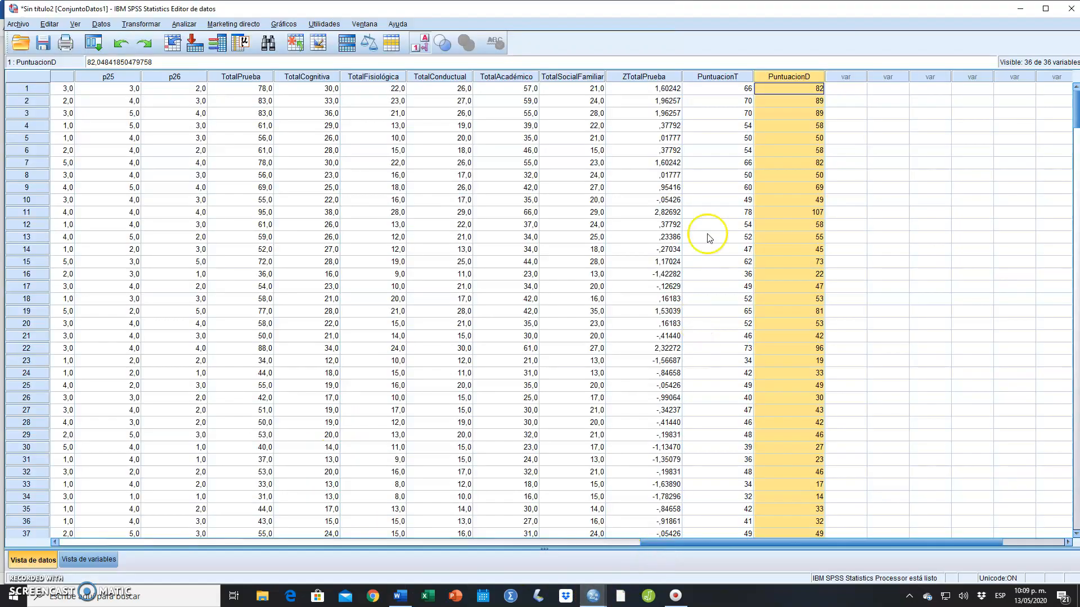
Compute a new variable PuntuacionCI with the expression 100+15 * ZTotalPrueba
{"action": "left_click", "coordinate": [846, 89]}
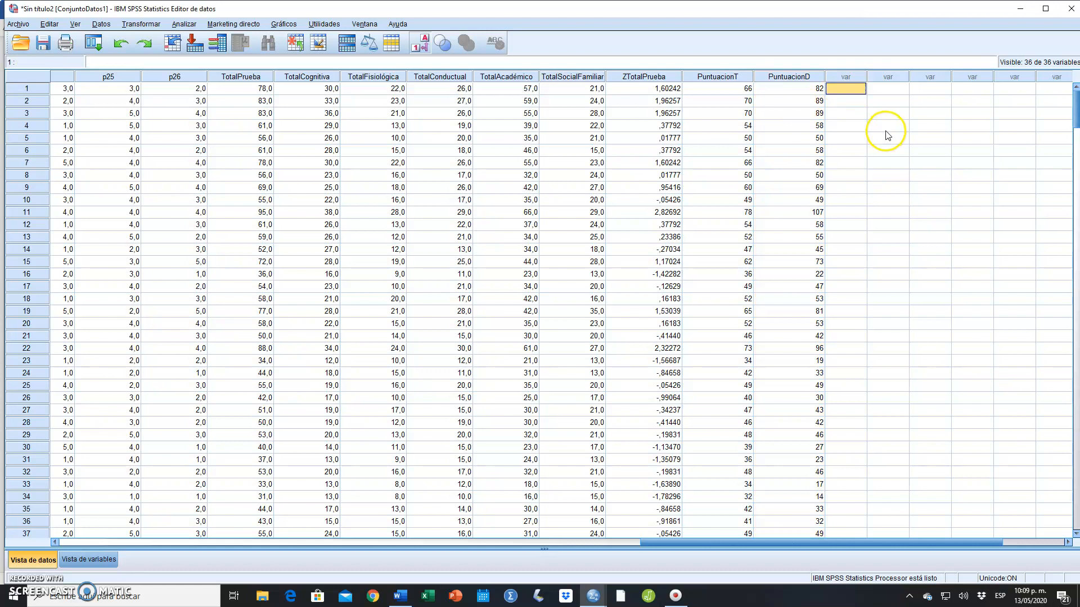
{"action": "left_click", "coordinate": [140, 24]}
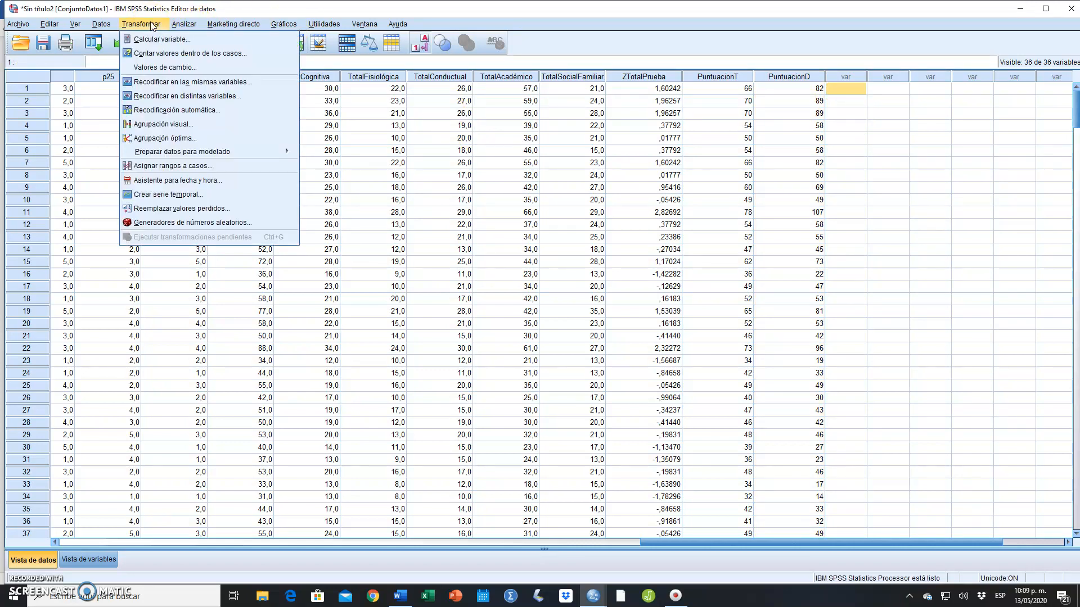
{"action": "left_click", "coordinate": [159, 39]}
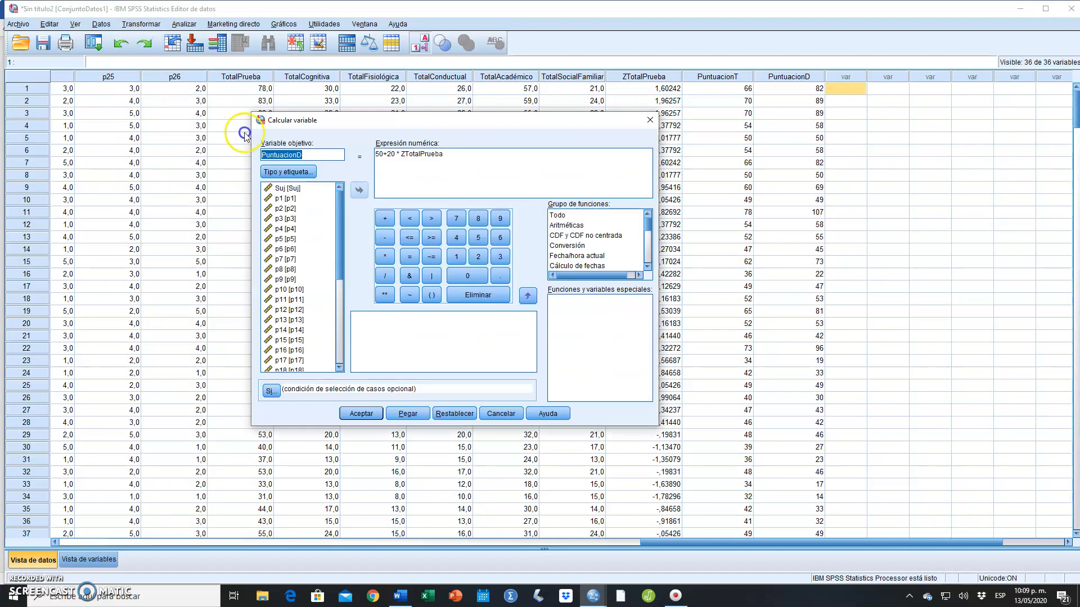
{"action": "left_click", "coordinate": [383, 154]}
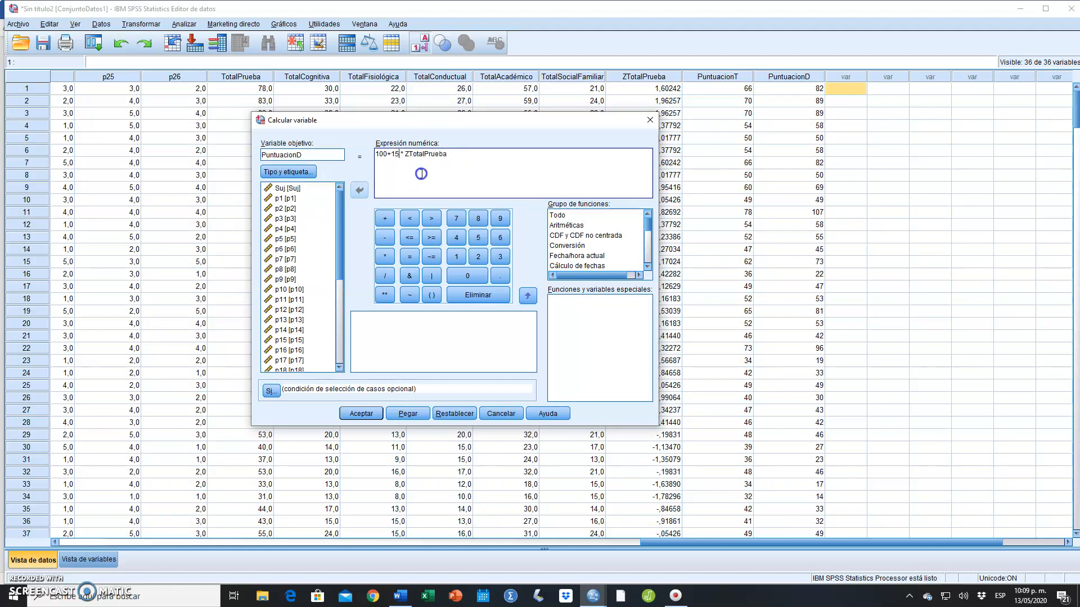
{"action": "left_click", "coordinate": [308, 155]}
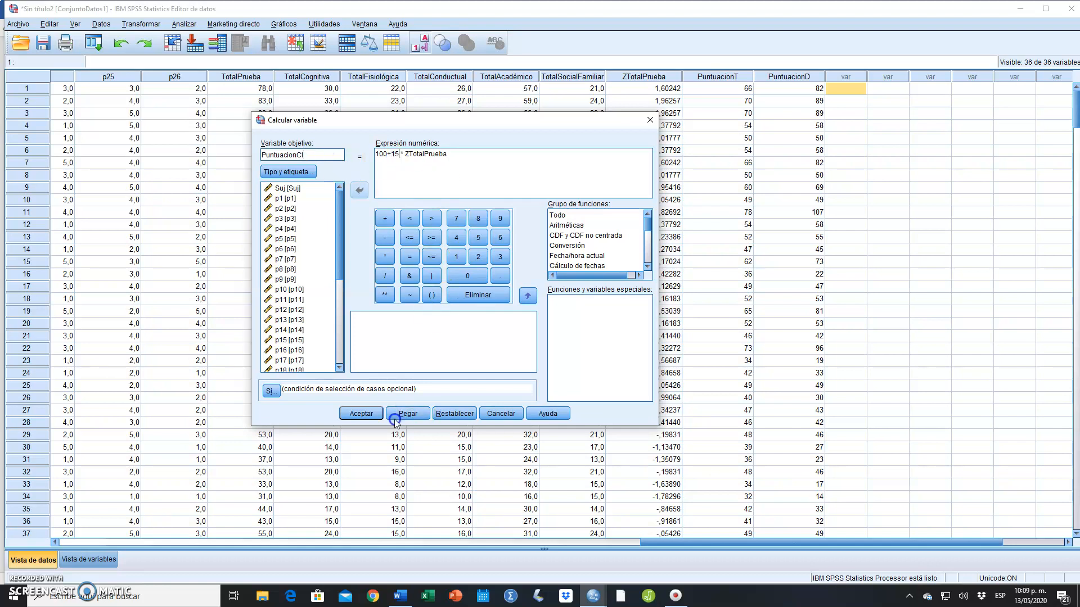
{"action": "left_click", "coordinate": [362, 414]}
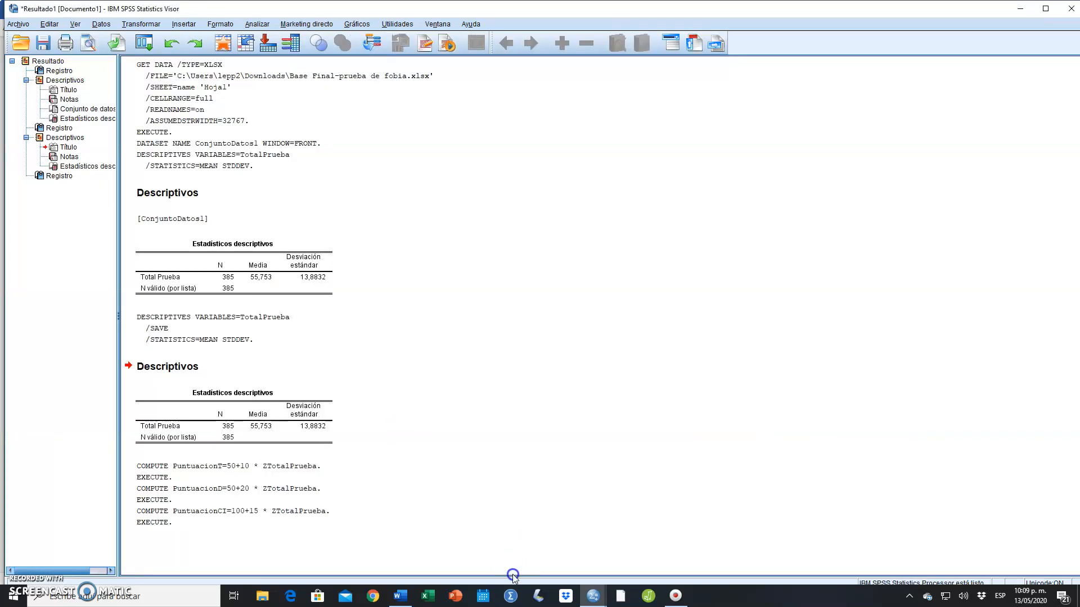
Return to the Data Editor, set the PuntuacionCI variable to 0 decimals, and go back to the case data
{"action": "mouse_move", "coordinate": [595, 595]}
{"action": "left_click", "coordinate": [545, 568]}
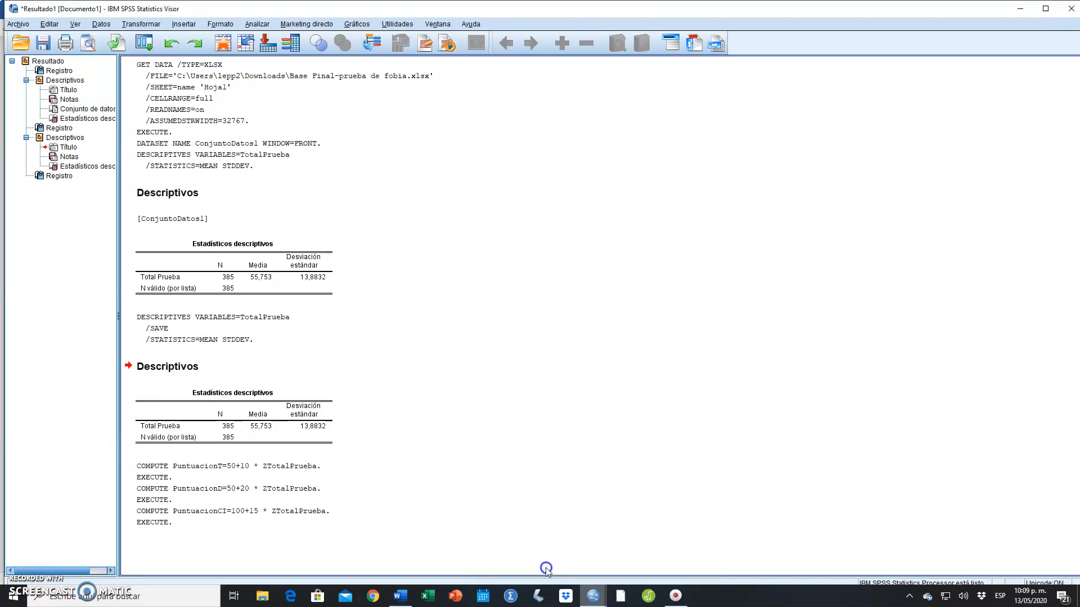
{"action": "left_click", "coordinate": [663, 548]}
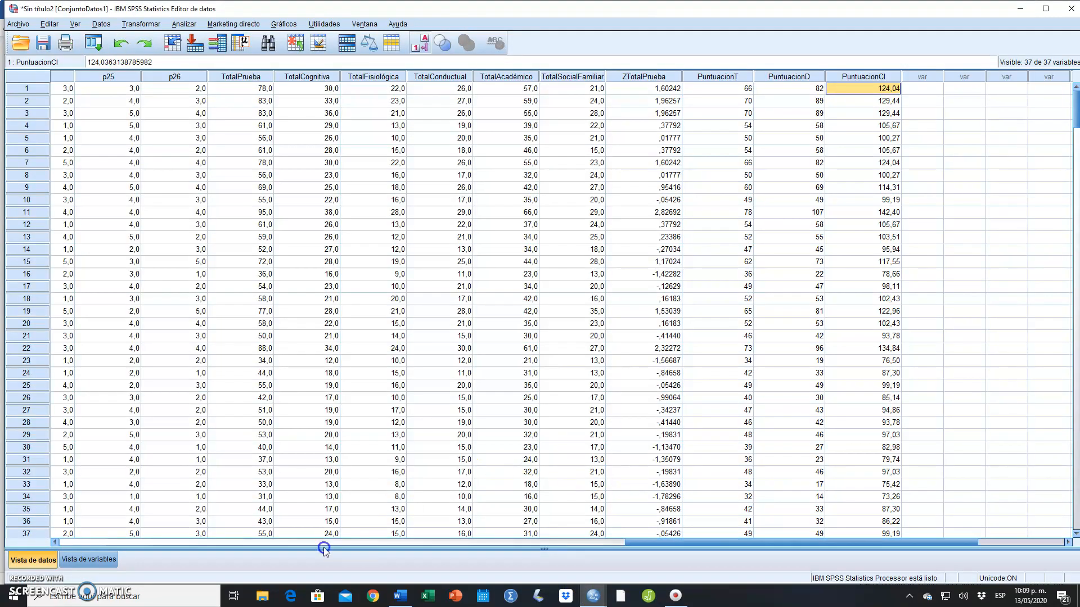
{"action": "left_click", "coordinate": [101, 558]}
{"action": "left_click", "coordinate": [240, 518]}
{"action": "left_click", "coordinate": [248, 520]}
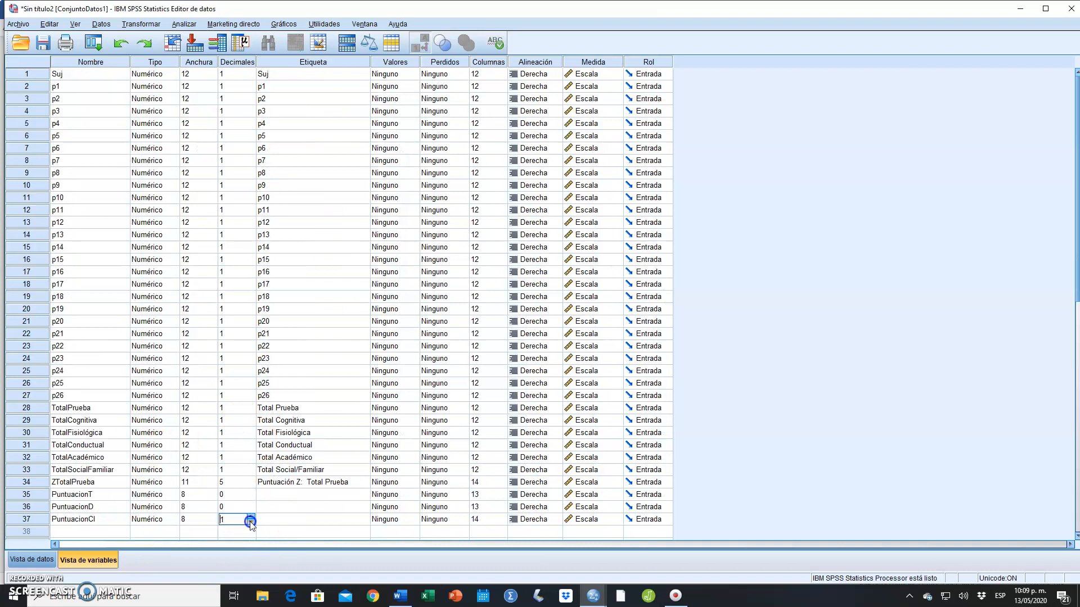
{"action": "left_click", "coordinate": [31, 560]}
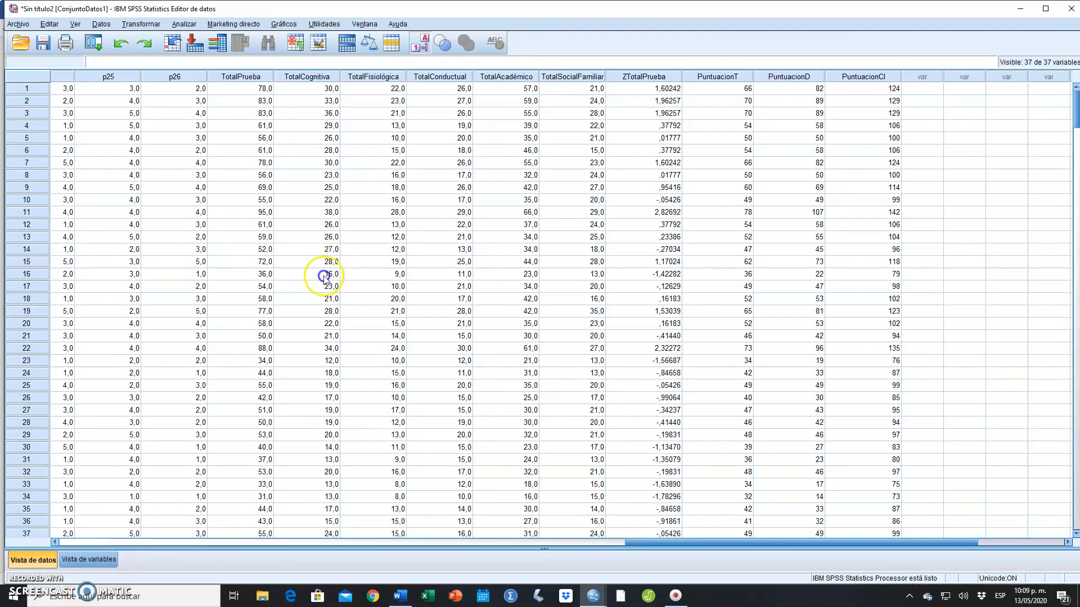
Compare the first case's PuntuacionCI value with the worked CI example in Word and return to the SPSS case data
{"action": "left_click", "coordinate": [874, 90]}
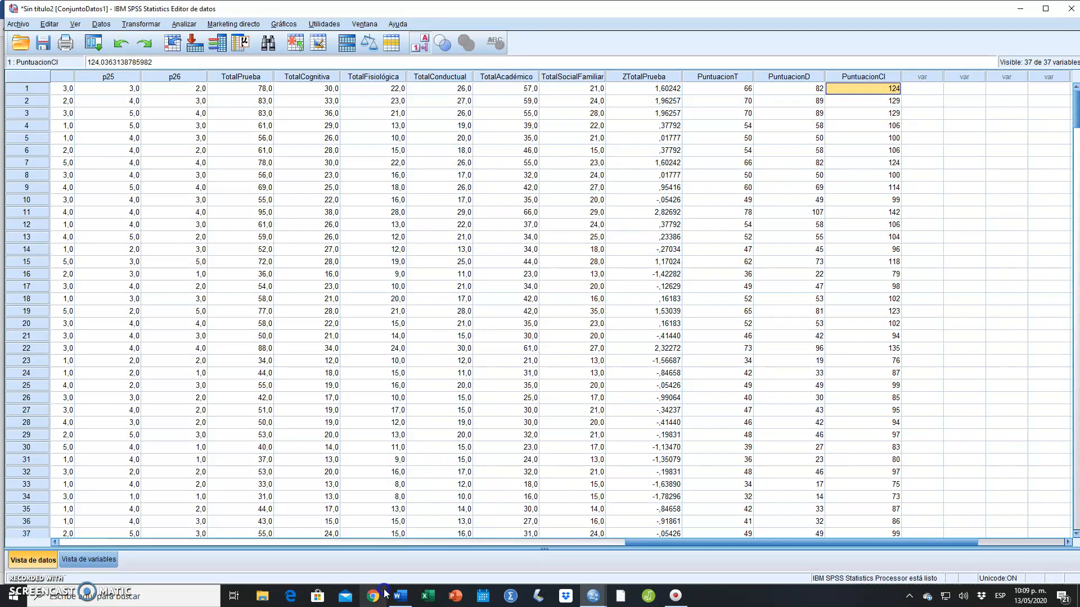
{"action": "mouse_move", "coordinate": [399, 595]}
{"action": "left_click", "coordinate": [439, 502]}
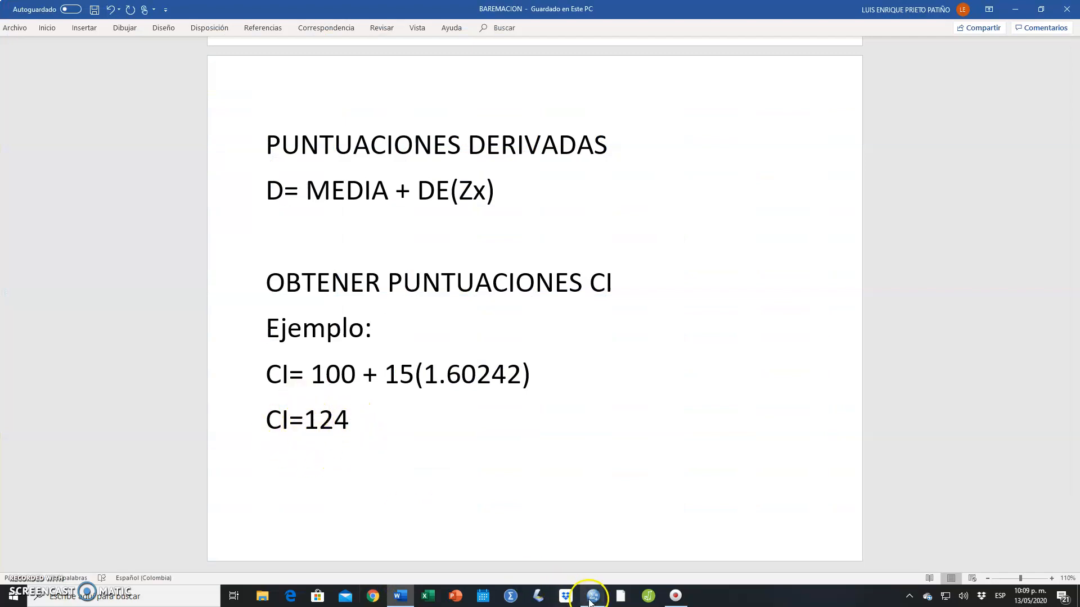
{"action": "mouse_move", "coordinate": [591, 599]}
{"action": "left_click", "coordinate": [615, 495]}
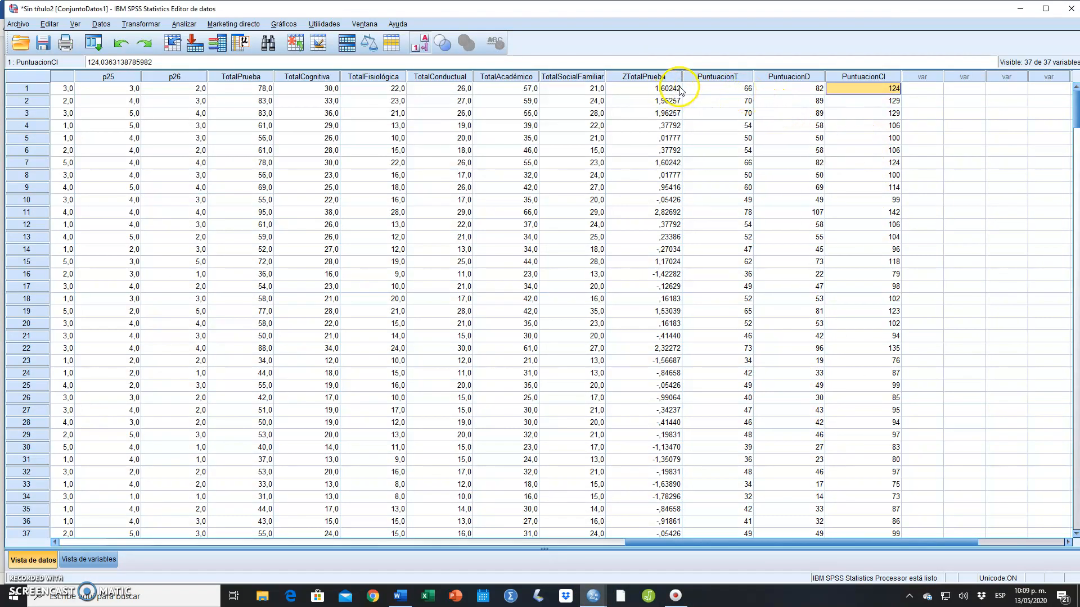
Review the TotalPrueba raw scores against the derived PuntuacionT, PuntuacionD and PuntuacionCI columns
{"action": "left_click", "coordinate": [263, 78]}
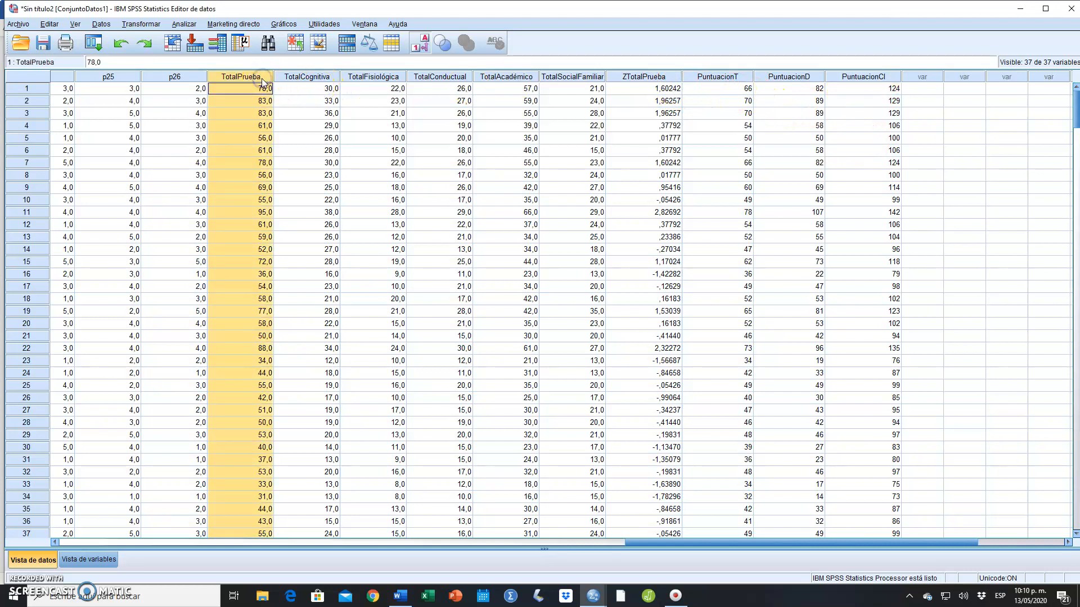
{"action": "left_click", "coordinate": [741, 79]}
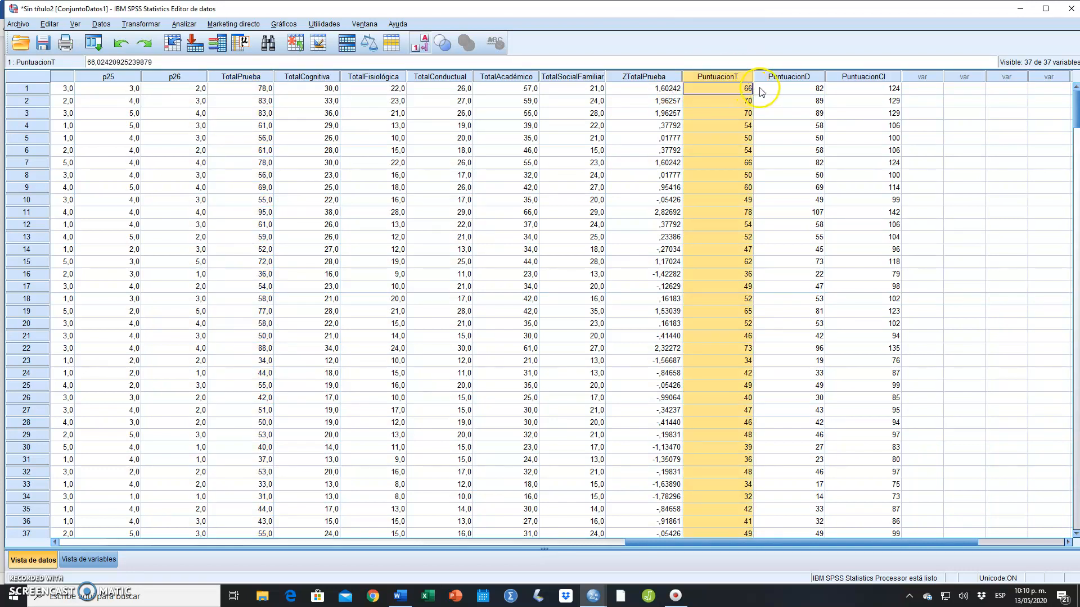
{"action": "left_click", "coordinate": [786, 78]}
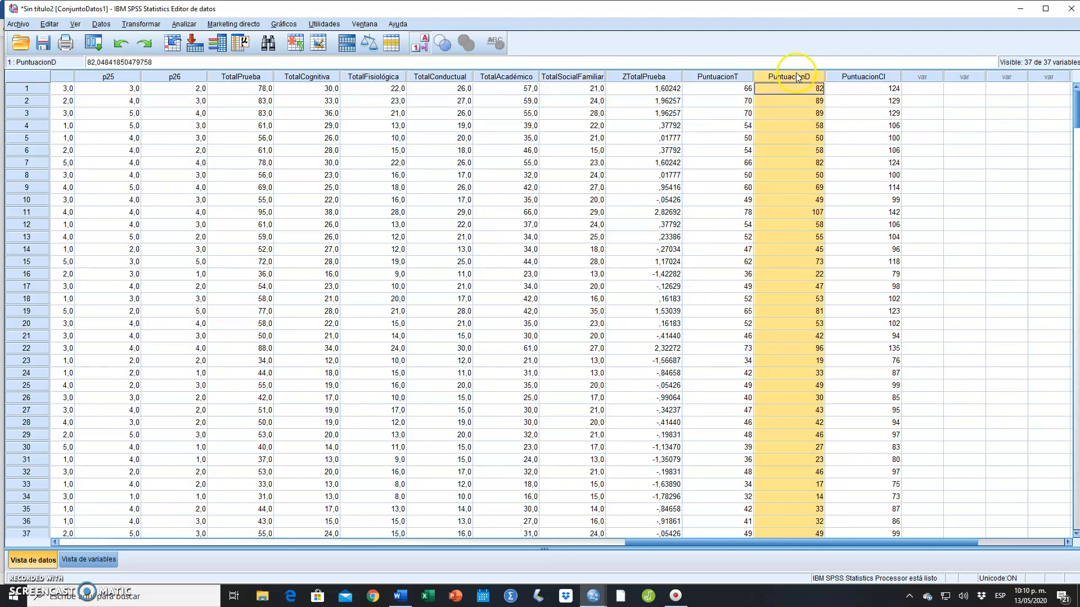
{"action": "left_click", "coordinate": [884, 76]}
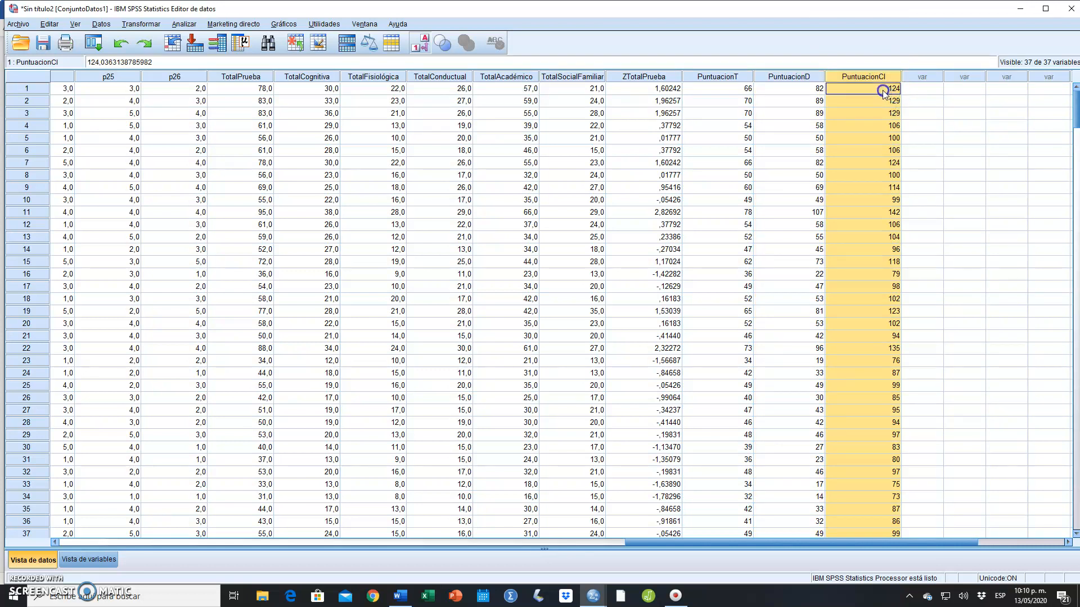
Look over the TotalPrueba column and the Cognitiva, Fisiológica, Conductual, Académico and SocialFamiliar total columns
{"action": "left_click", "coordinate": [251, 77]}
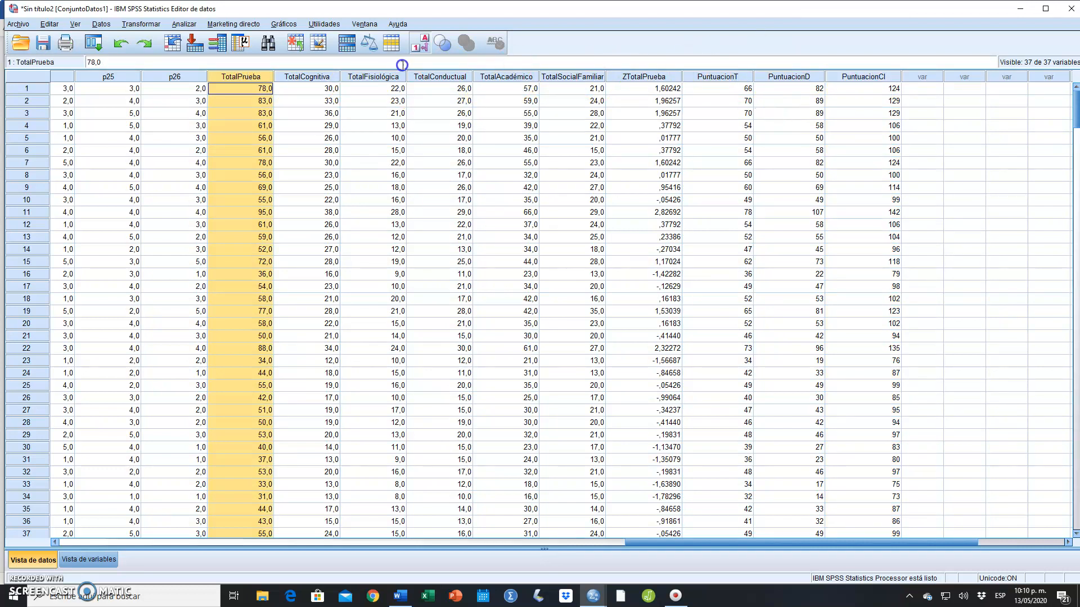
{"action": "left_click", "coordinate": [318, 82]}
{"action": "left_click", "coordinate": [360, 79]}
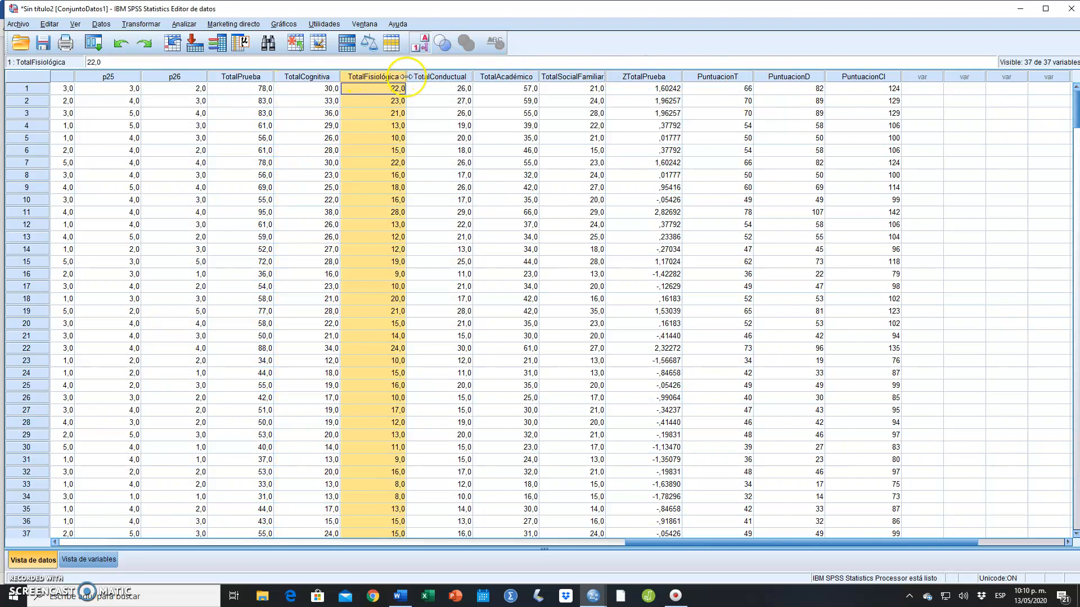
{"action": "left_click", "coordinate": [433, 76]}
{"action": "left_click", "coordinate": [496, 78]}
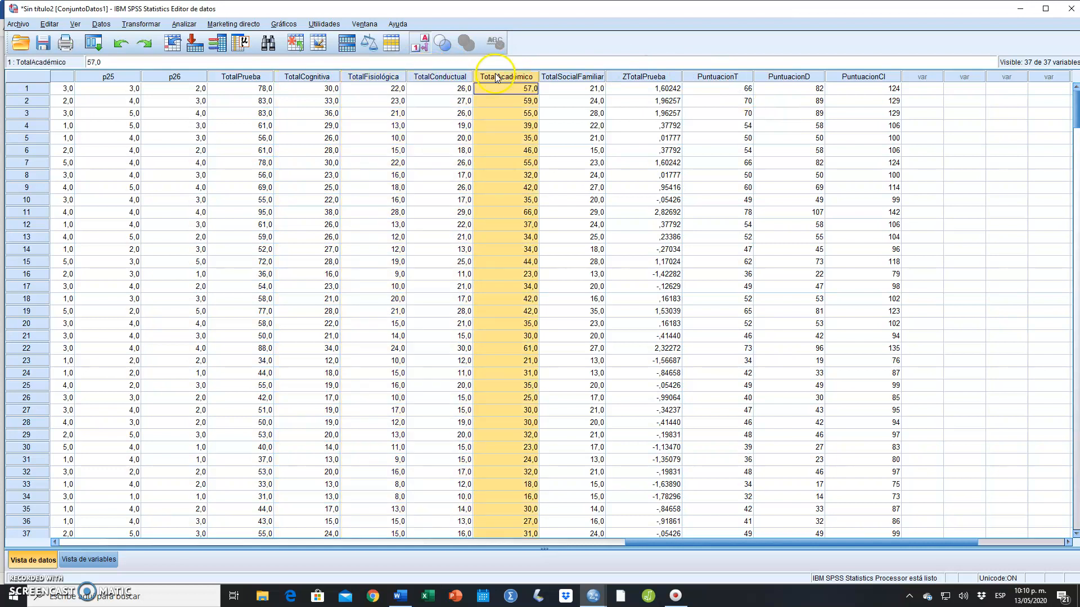
{"action": "left_click", "coordinate": [554, 77]}
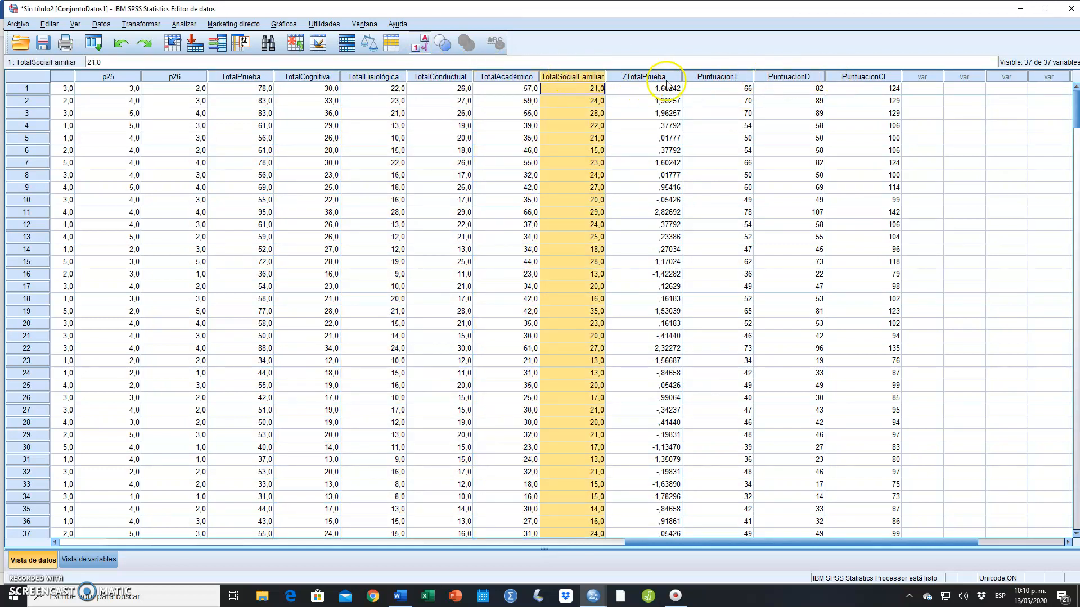
{"action": "left_click", "coordinate": [242, 77]}
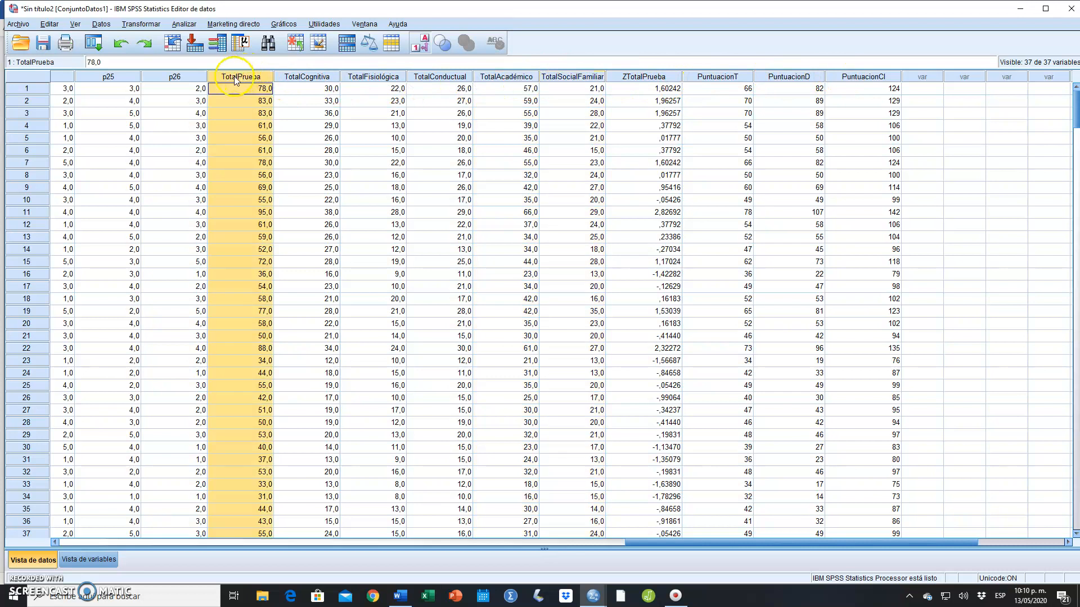
Switch to Word and review the worked examples for the CI, D and T scores
{"action": "left_click", "coordinate": [400, 596]}
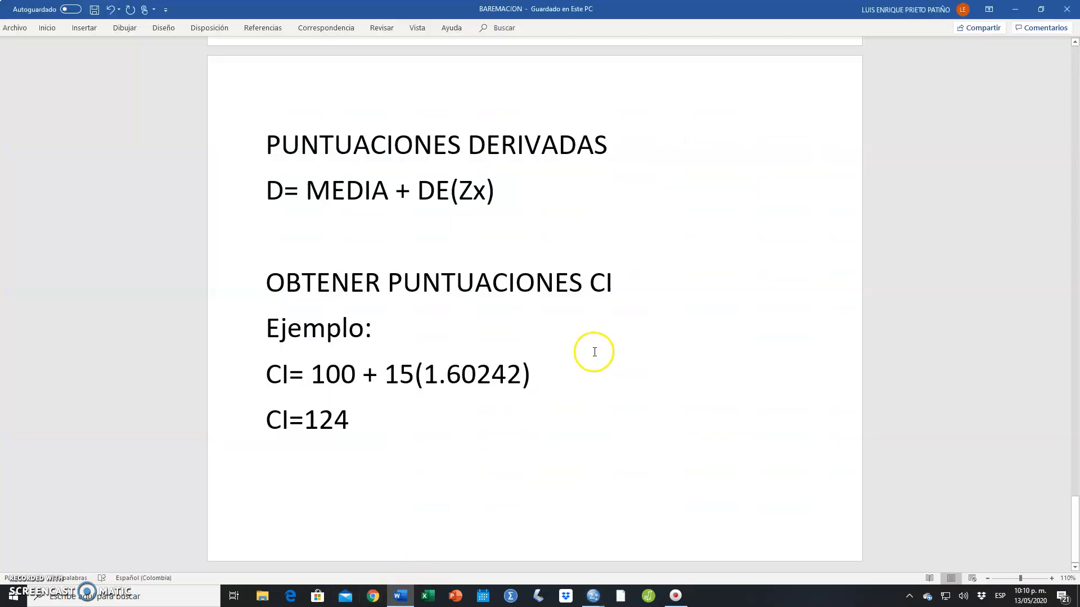
{"action": "scroll", "coordinate": [594, 352], "scroll_direction": "up", "scroll_amount": 4}
{"action": "scroll", "coordinate": [599, 337], "scroll_direction": "down", "scroll_amount": 2}
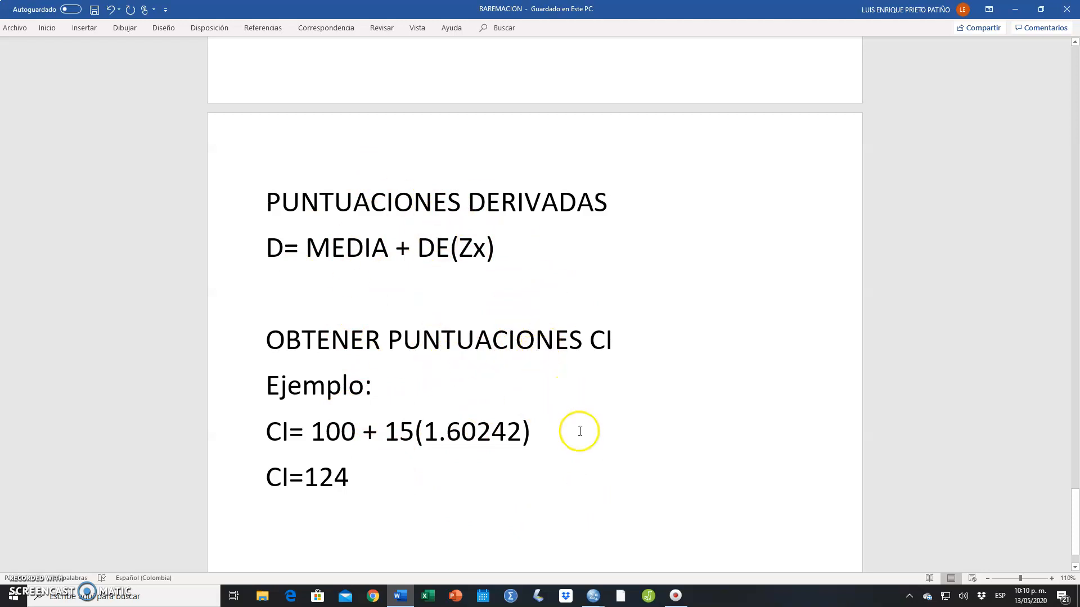
{"action": "scroll", "coordinate": [412, 310], "scroll_direction": "up", "scroll_amount": 2}
{"action": "scroll", "coordinate": [412, 310], "scroll_direction": "up", "scroll_amount": 7}
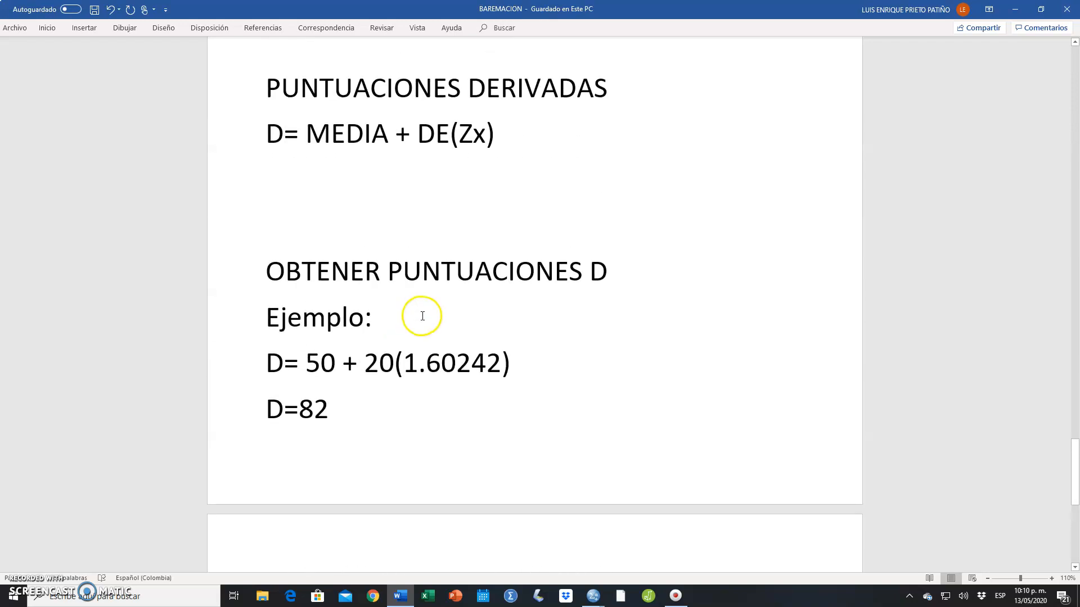
{"action": "scroll", "coordinate": [422, 316], "scroll_direction": "up", "scroll_amount": 1}
{"action": "scroll", "coordinate": [441, 310], "scroll_direction": "up", "scroll_amount": 8}
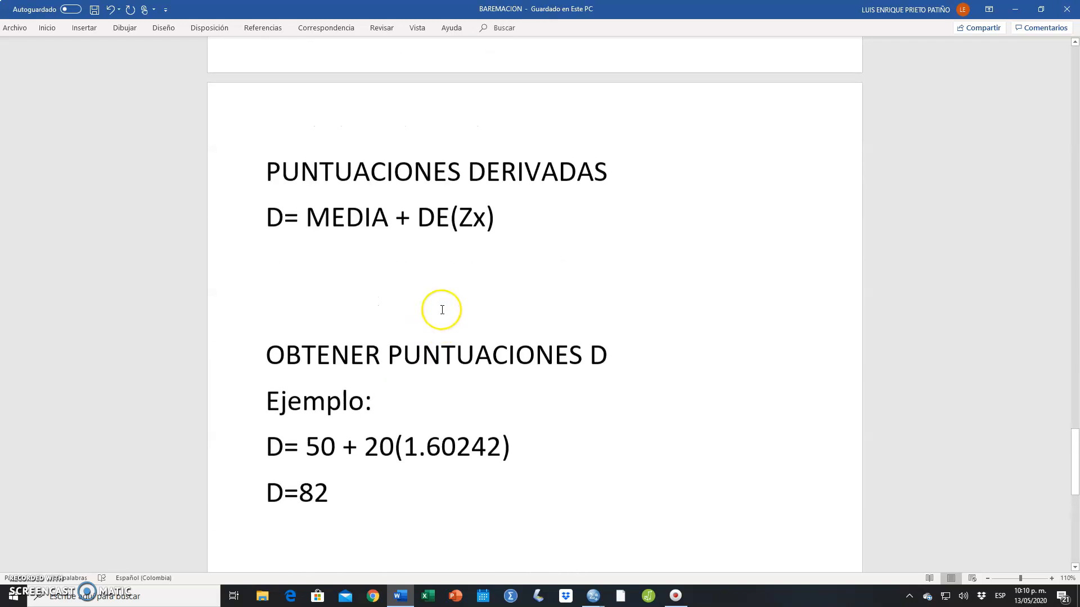
{"action": "scroll", "coordinate": [446, 310], "scroll_direction": "up", "scroll_amount": 10}
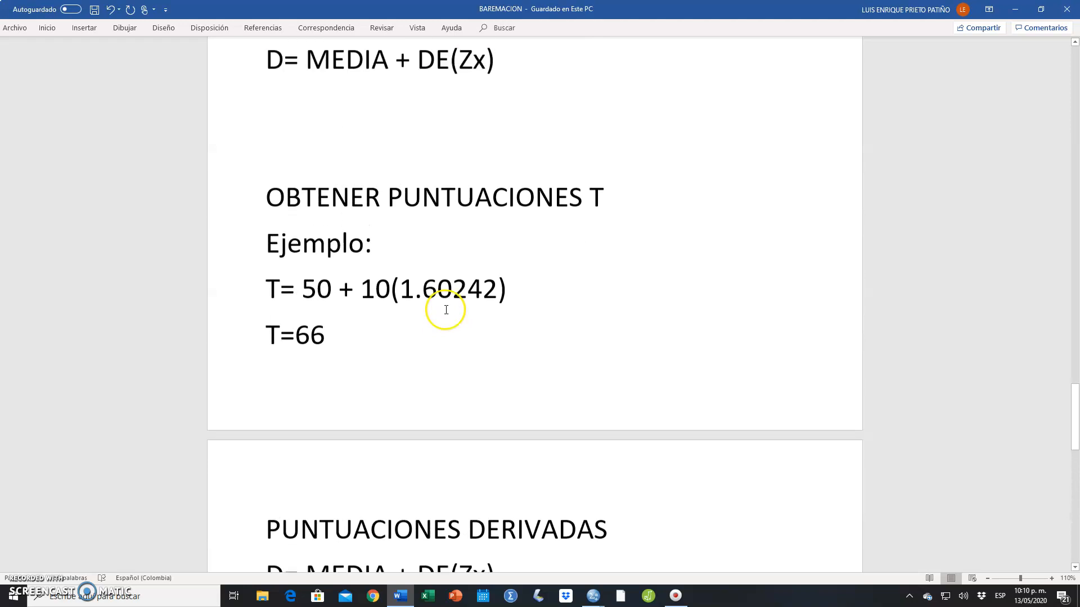
{"action": "scroll", "coordinate": [447, 308], "scroll_direction": "down", "scroll_amount": 2}
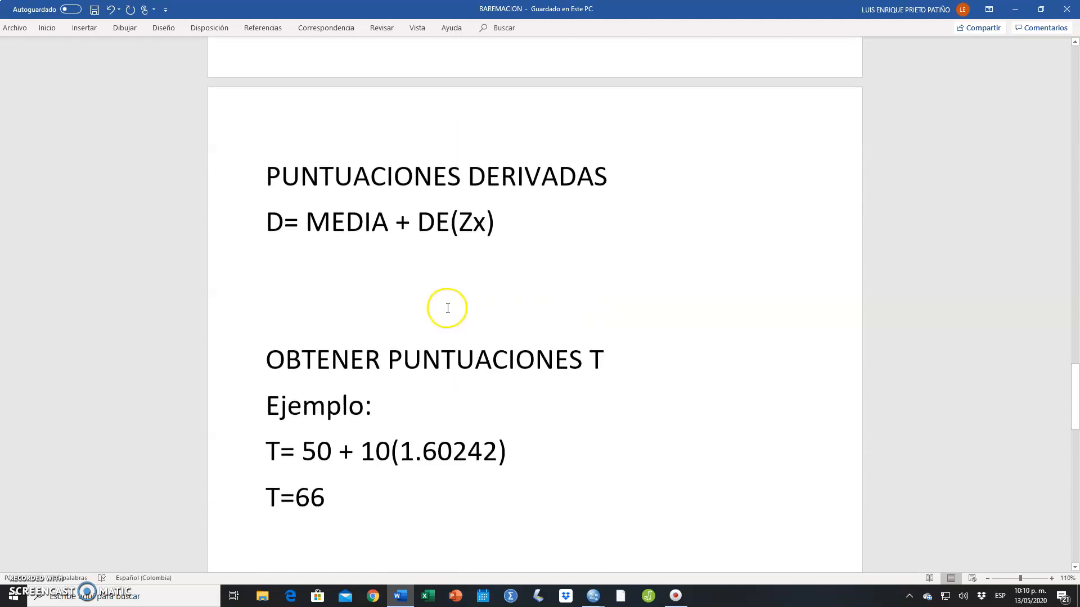
Review the Z score example, the derived scale formulas and the Puntuaciones Típicas diagram, and return to the SPSS case data
{"action": "scroll", "coordinate": [448, 308], "scroll_direction": "up", "scroll_amount": 9}
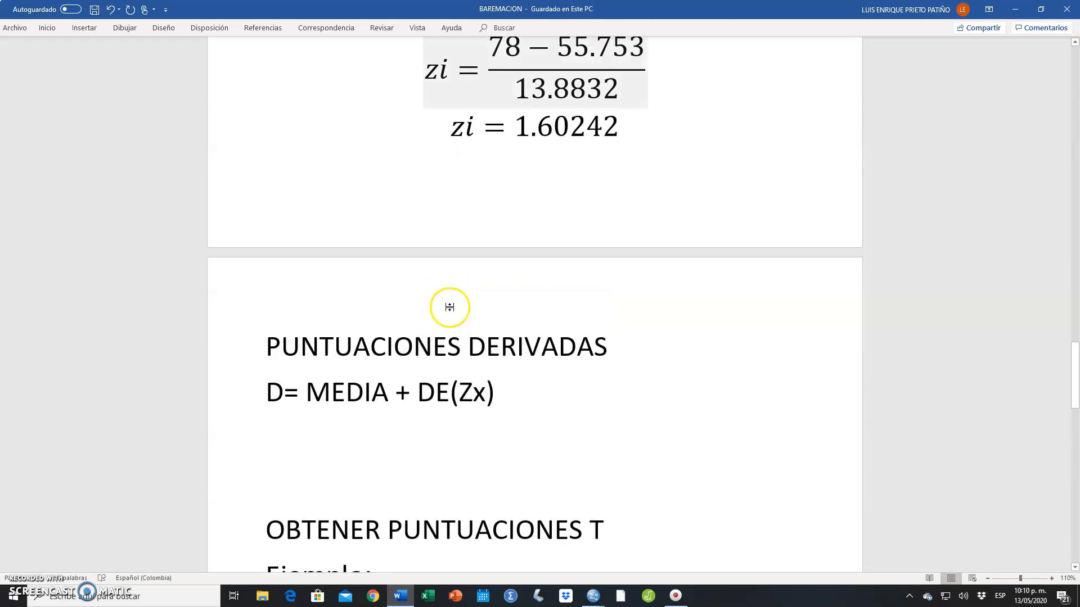
{"action": "scroll", "coordinate": [454, 307], "scroll_direction": "up", "scroll_amount": 10}
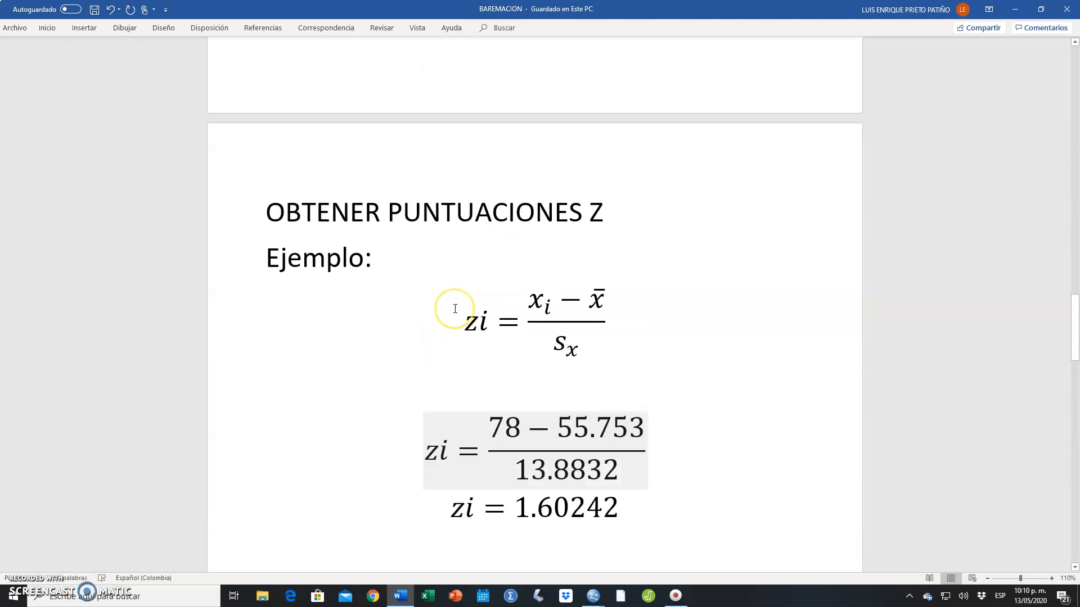
{"action": "scroll", "coordinate": [455, 309], "scroll_direction": "up", "scroll_amount": 10}
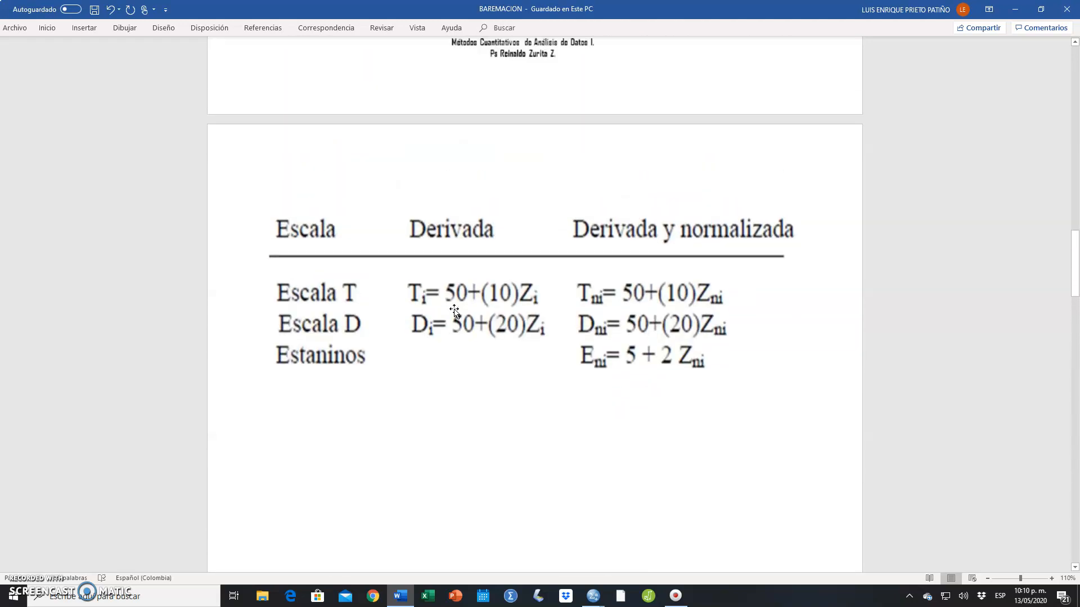
{"action": "scroll", "coordinate": [455, 314], "scroll_direction": "up", "scroll_amount": 3}
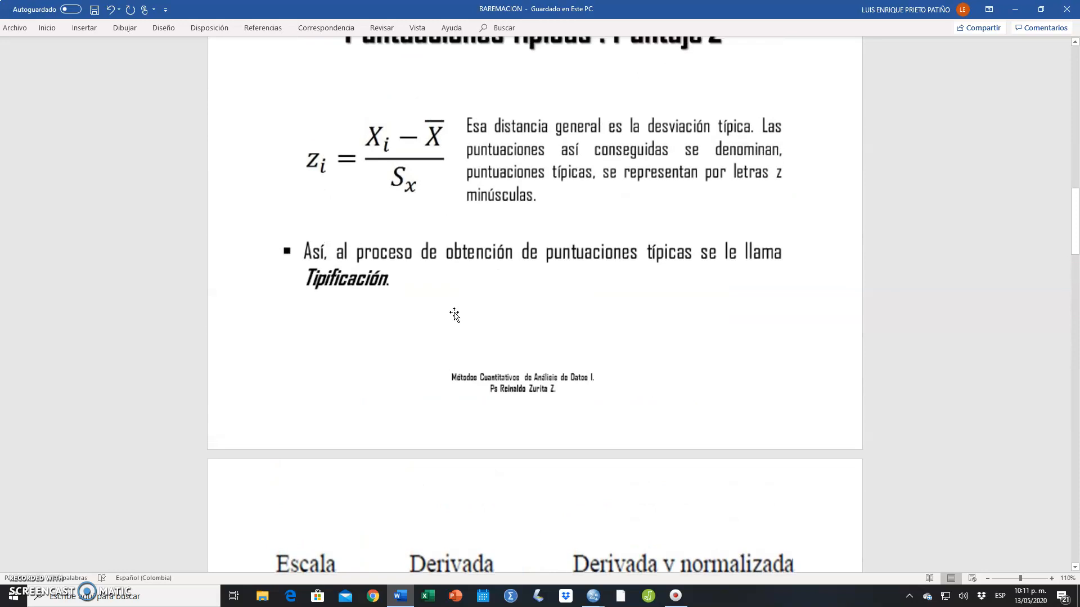
{"action": "scroll", "coordinate": [484, 301], "scroll_direction": "up", "scroll_amount": 10}
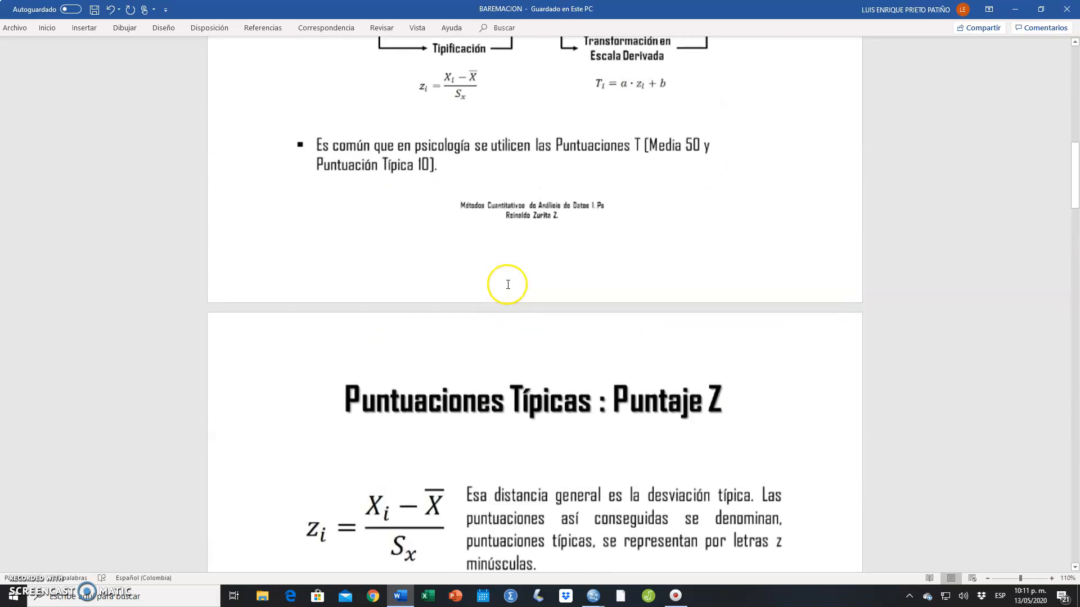
{"action": "scroll", "coordinate": [444, 284], "scroll_direction": "up", "scroll_amount": 1}
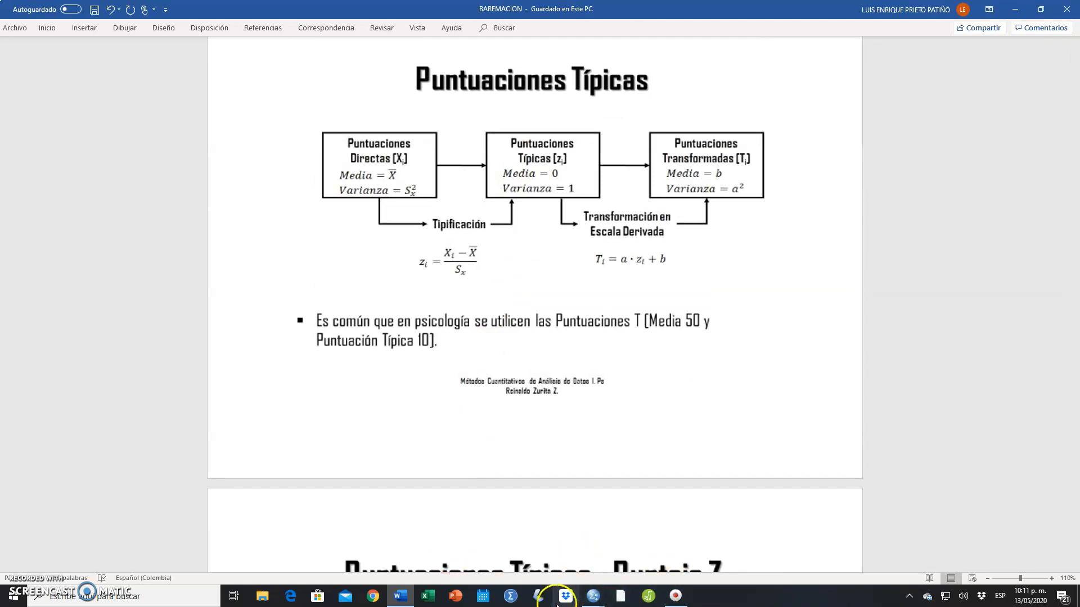
{"action": "left_click", "coordinate": [592, 597]}
{"action": "left_click", "coordinate": [623, 567]}
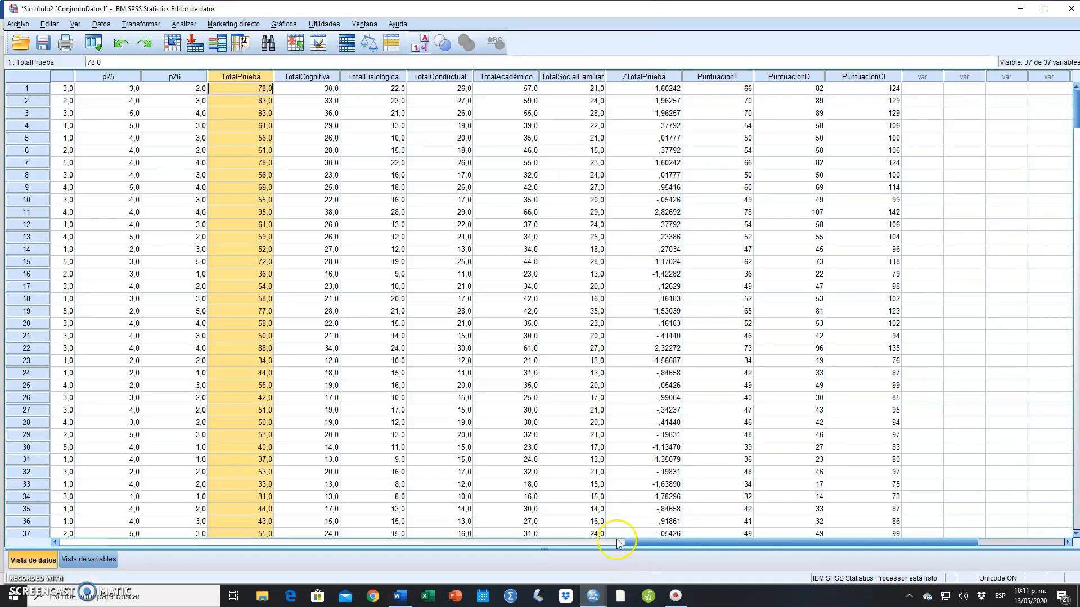
Compare the first case's TotalPrueba raw score with its ZTotalPrueba, PuntuacionT, PuntuacionD and PuntuacionCI values
{"action": "left_click", "coordinate": [224, 90]}
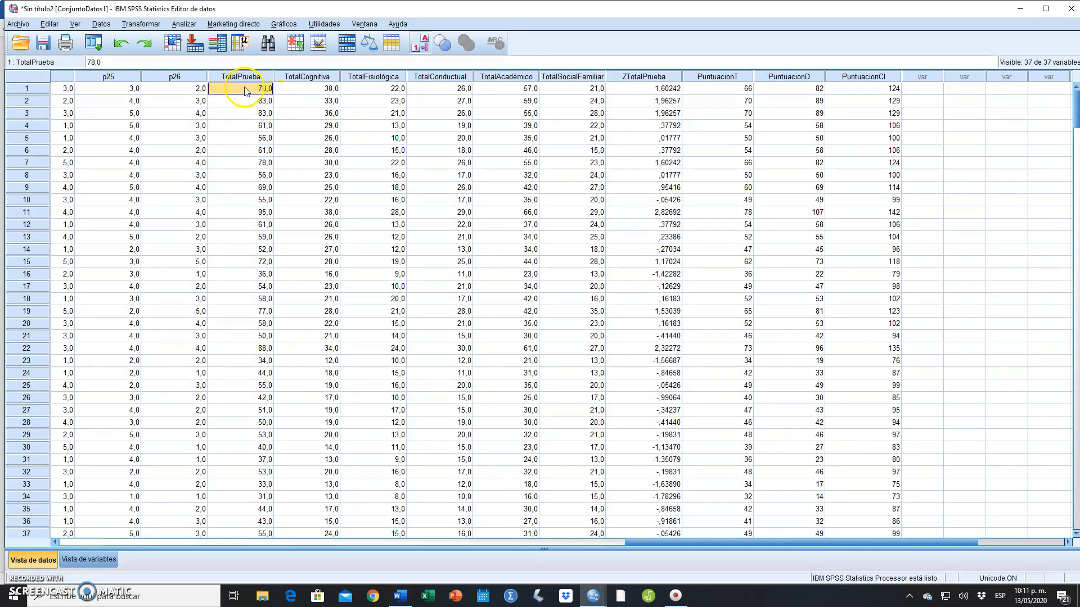
{"action": "left_click", "coordinate": [636, 94]}
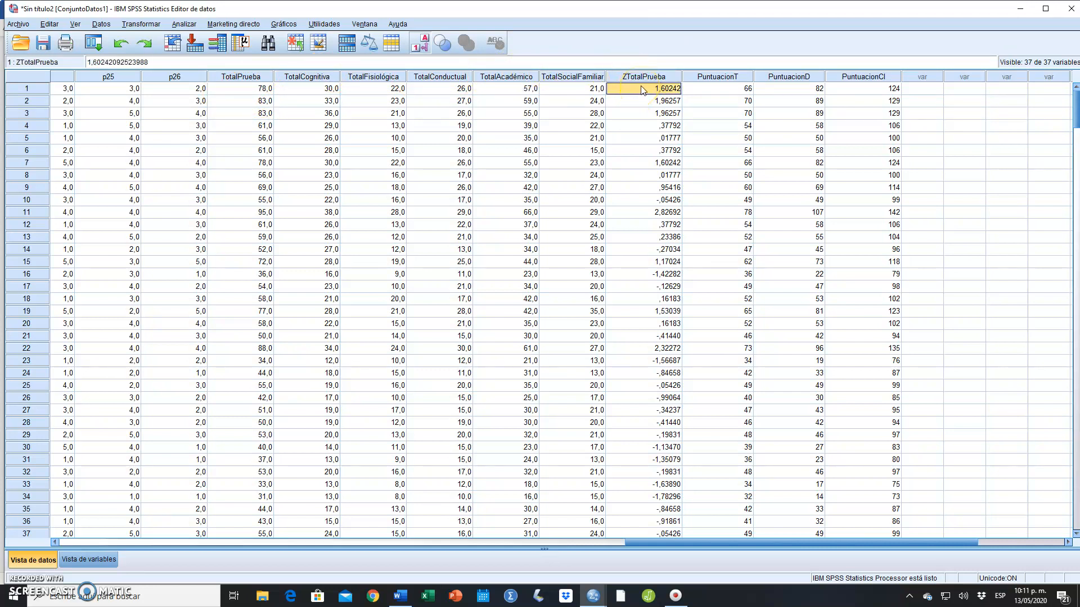
{"action": "left_click", "coordinate": [703, 90]}
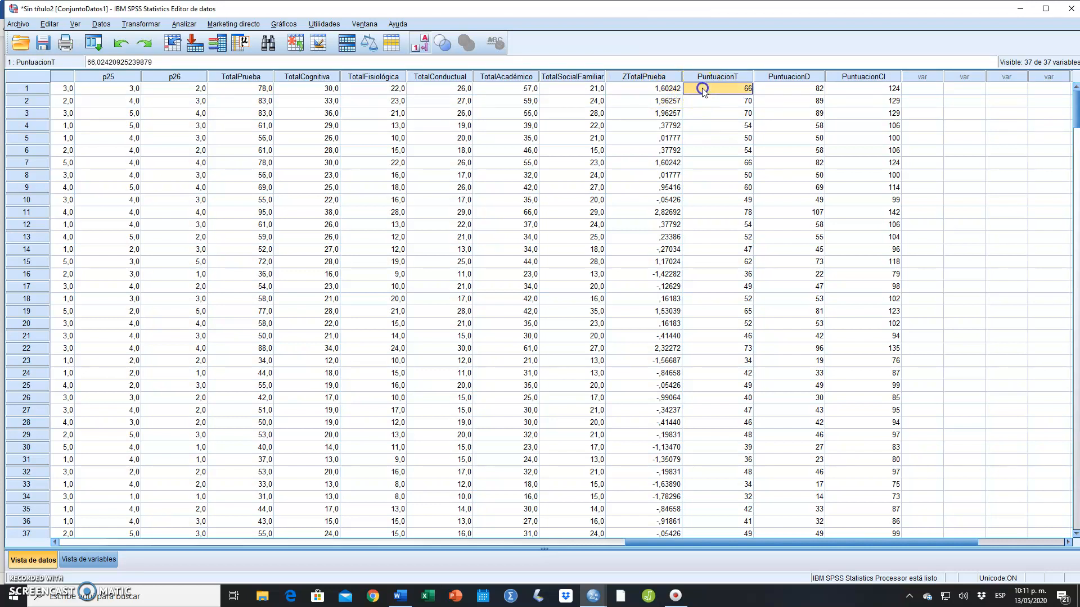
{"action": "left_click", "coordinate": [798, 87]}
{"action": "left_click", "coordinate": [854, 90]}
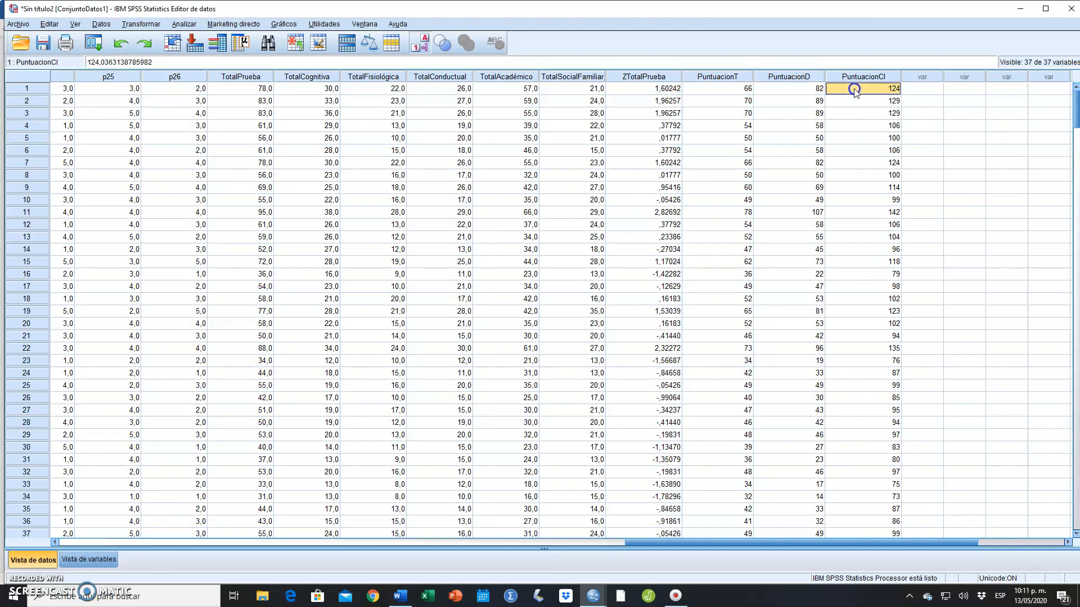
{"action": "left_click", "coordinate": [730, 96]}
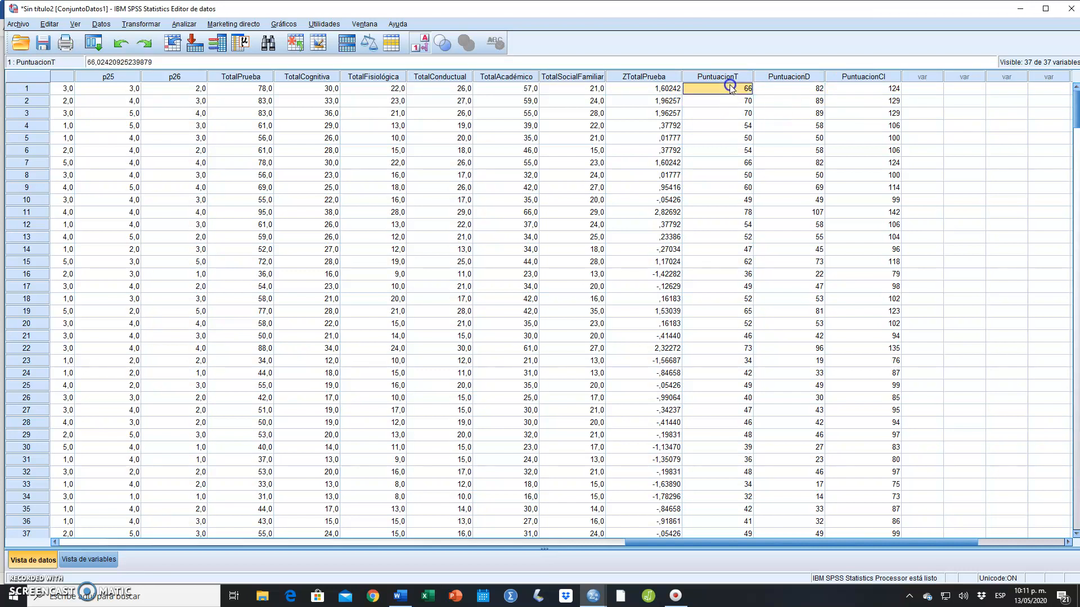
{"action": "left_click", "coordinate": [766, 91]}
{"action": "left_click", "coordinate": [841, 90]}
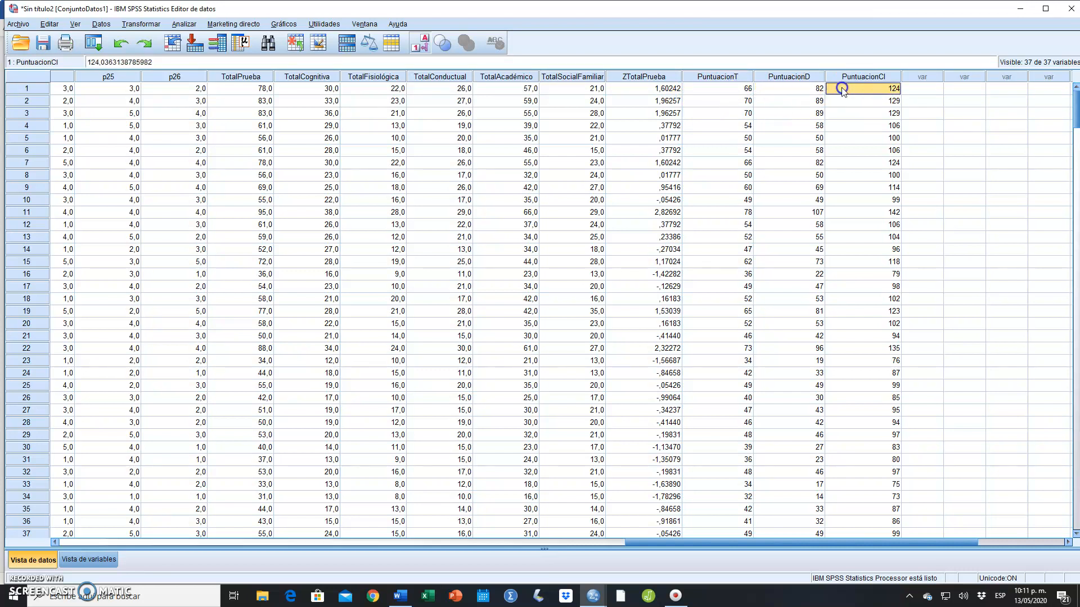
{"action": "left_click", "coordinate": [729, 89]}
{"action": "left_click", "coordinate": [779, 87]}
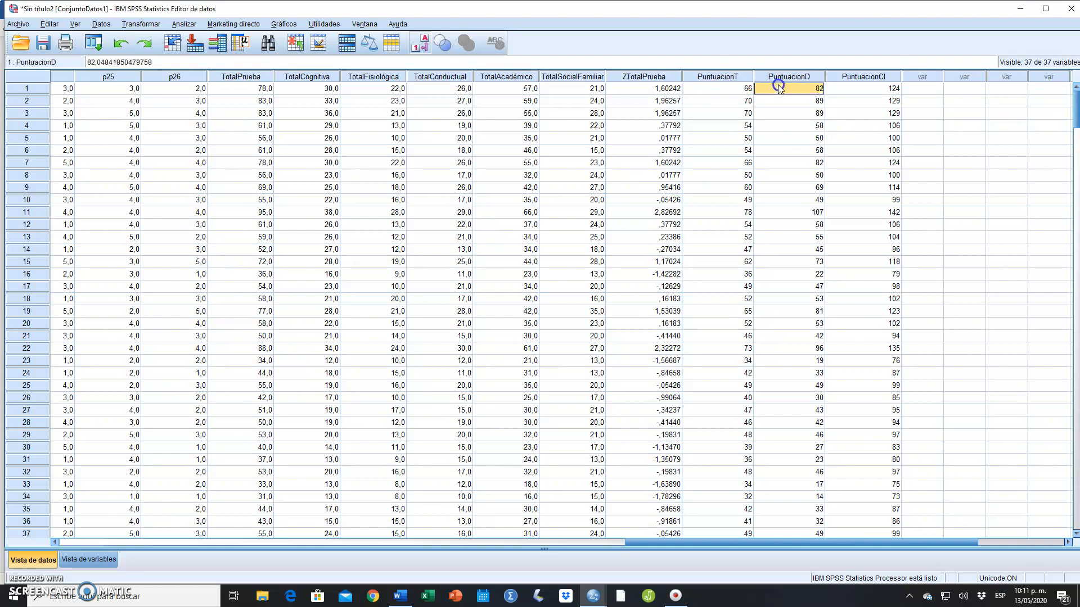
{"action": "left_click", "coordinate": [869, 88]}
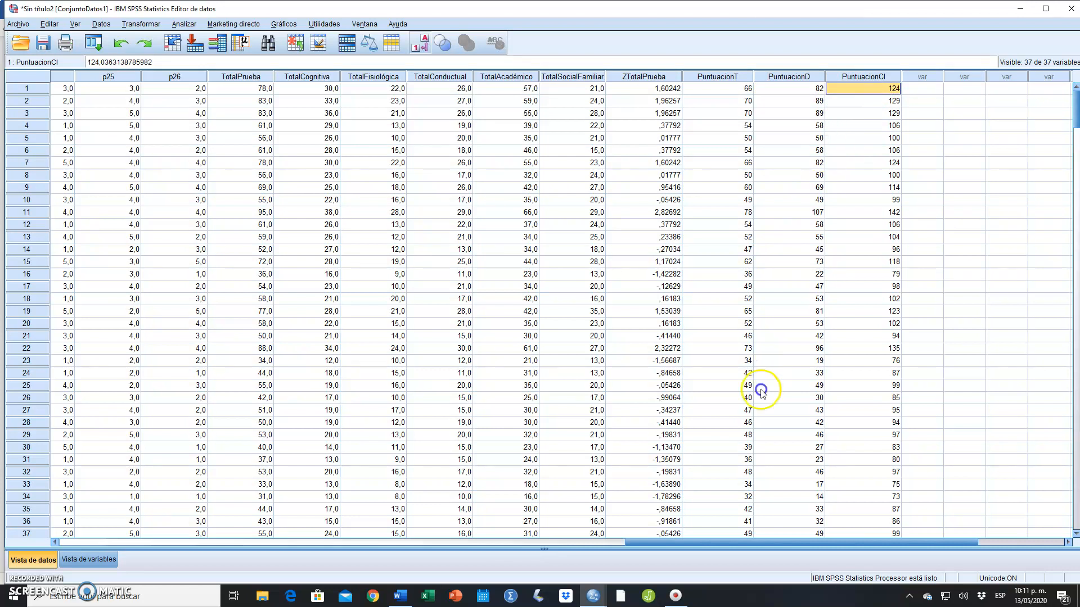
{"action": "left_click", "coordinate": [675, 596]}
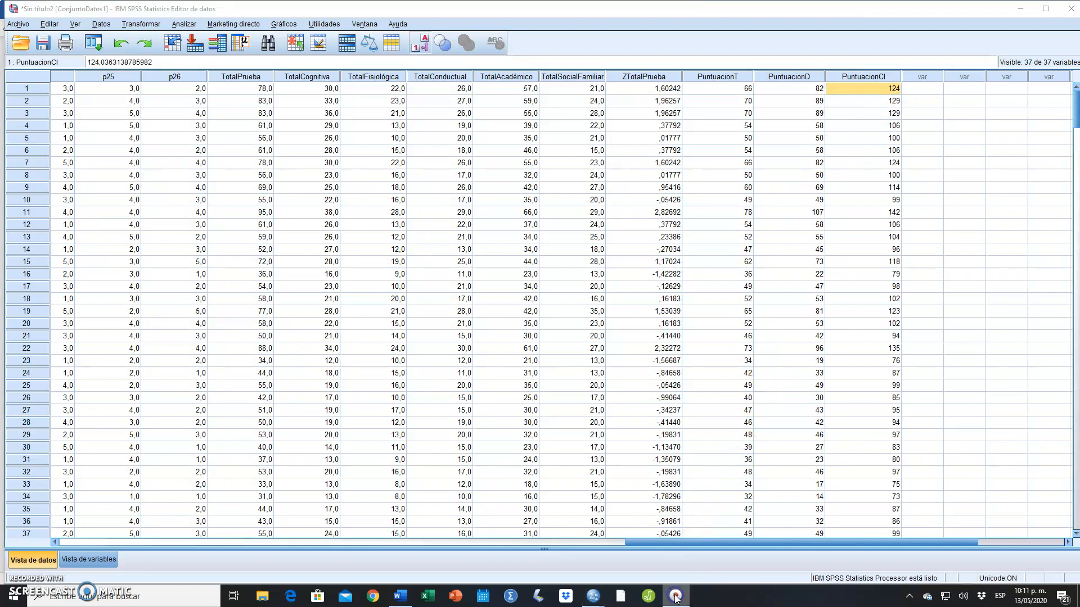
{"action": "left_click", "coordinate": [679, 597]}
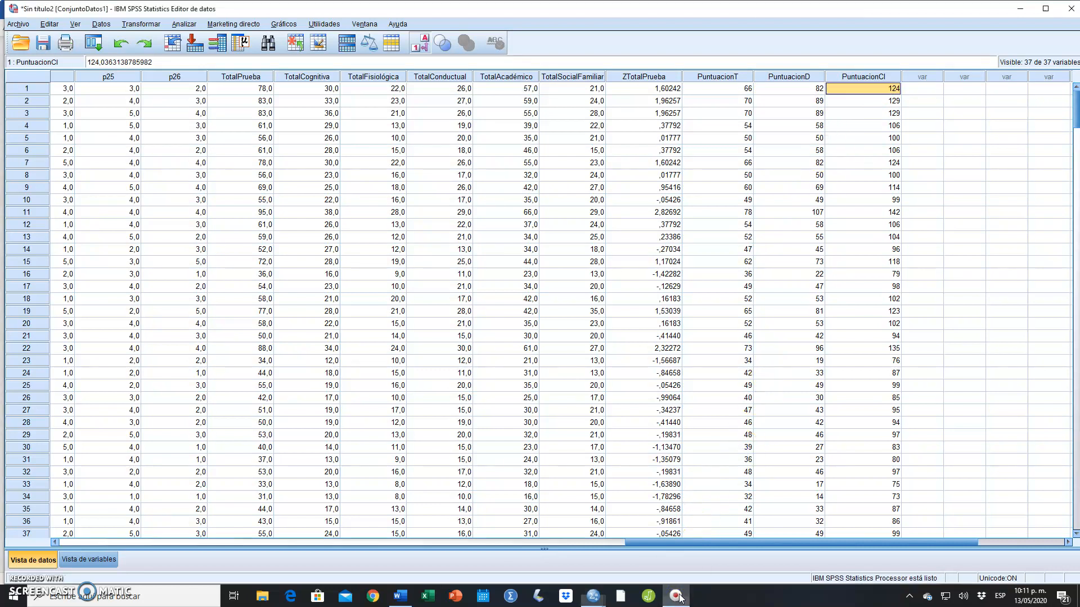
{"action": "right_click", "coordinate": [677, 595]}
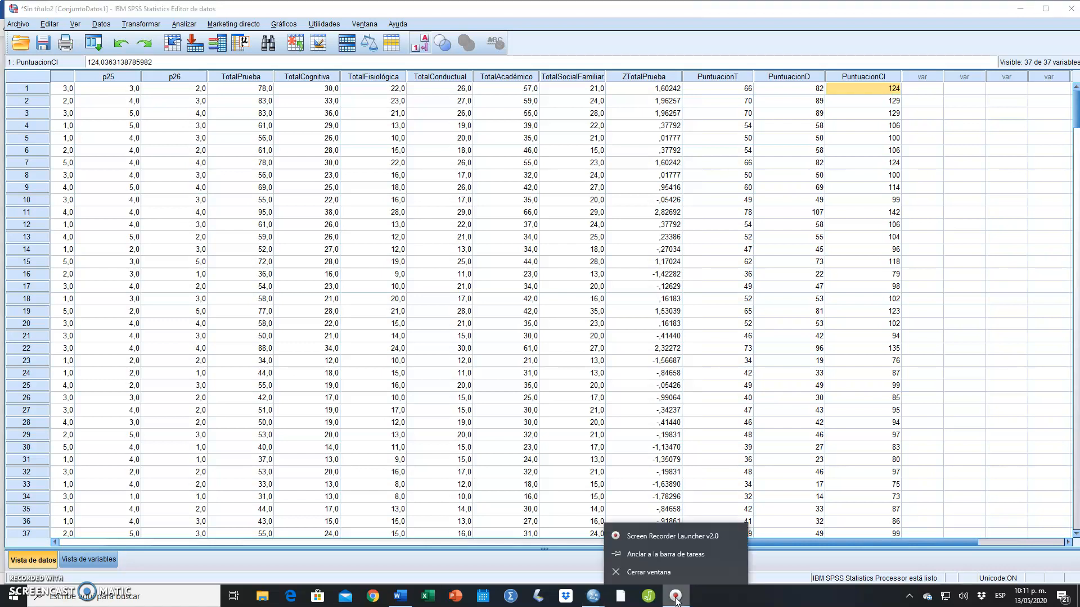
{"action": "left_click", "coordinate": [698, 538]}
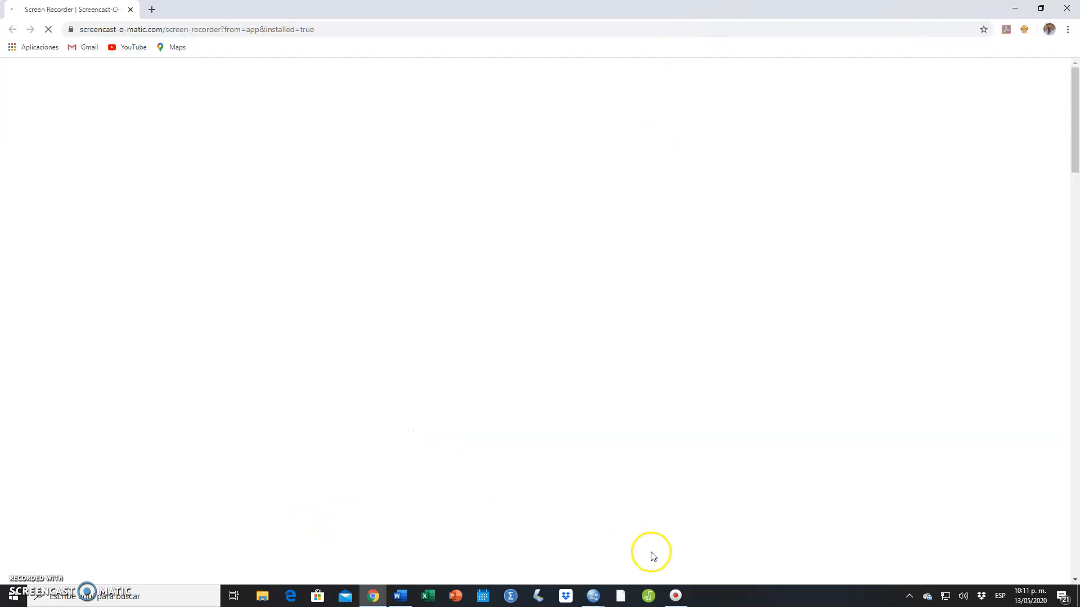
{"action": "left_click", "coordinate": [1015, 10]}
{"action": "left_click", "coordinate": [676, 599]}
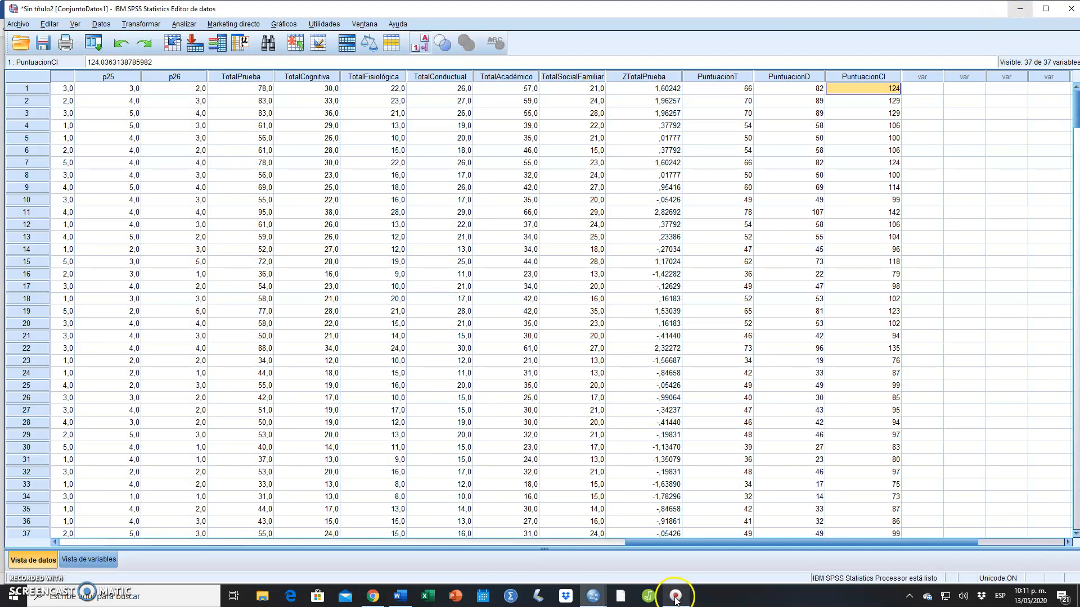
{"action": "mouse_move", "coordinate": [676, 601]}
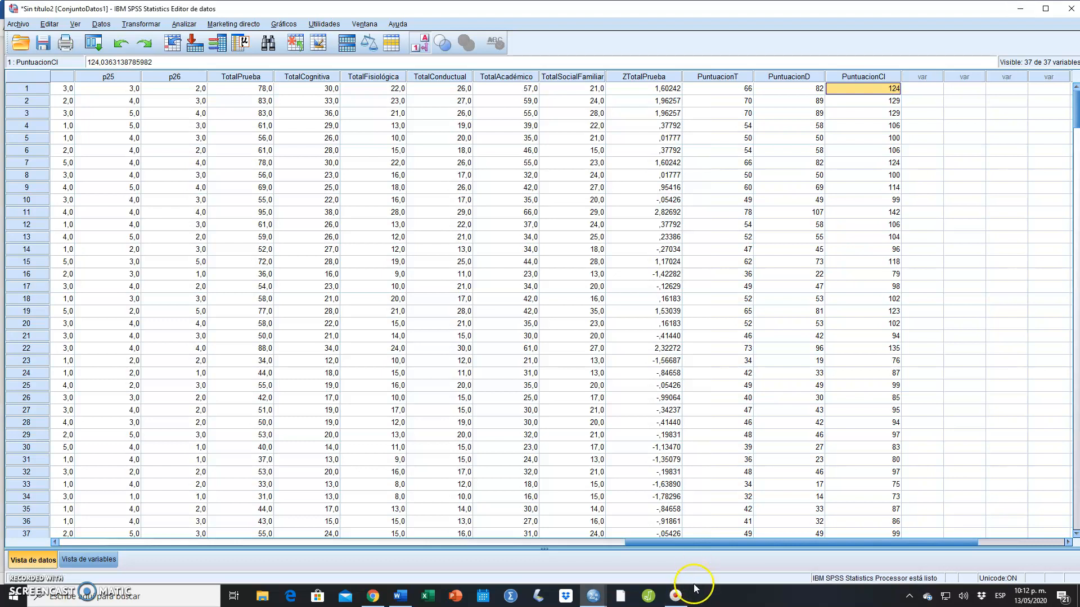
{"action": "left_click", "coordinate": [678, 597]}
Exit SPSS Statistics without saving the changes to ConjuntoDatos1, and minimize the BAREMACION document in Word
{"action": "left_click", "coordinate": [1071, 12]}
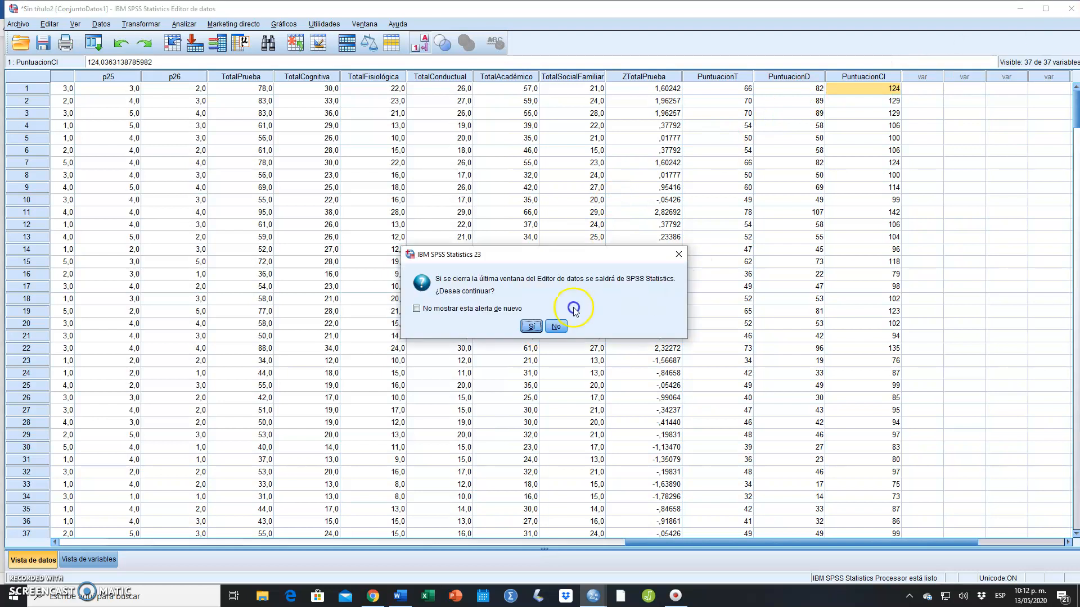
{"action": "left_click", "coordinate": [534, 325]}
{"action": "left_click", "coordinate": [541, 319]}
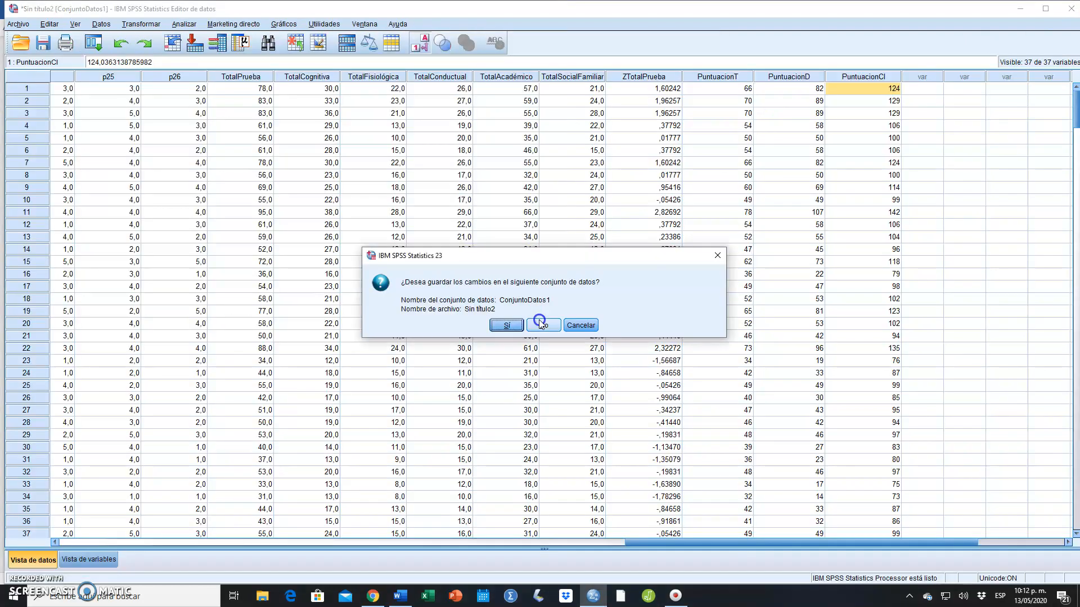
{"action": "left_click", "coordinate": [542, 328]}
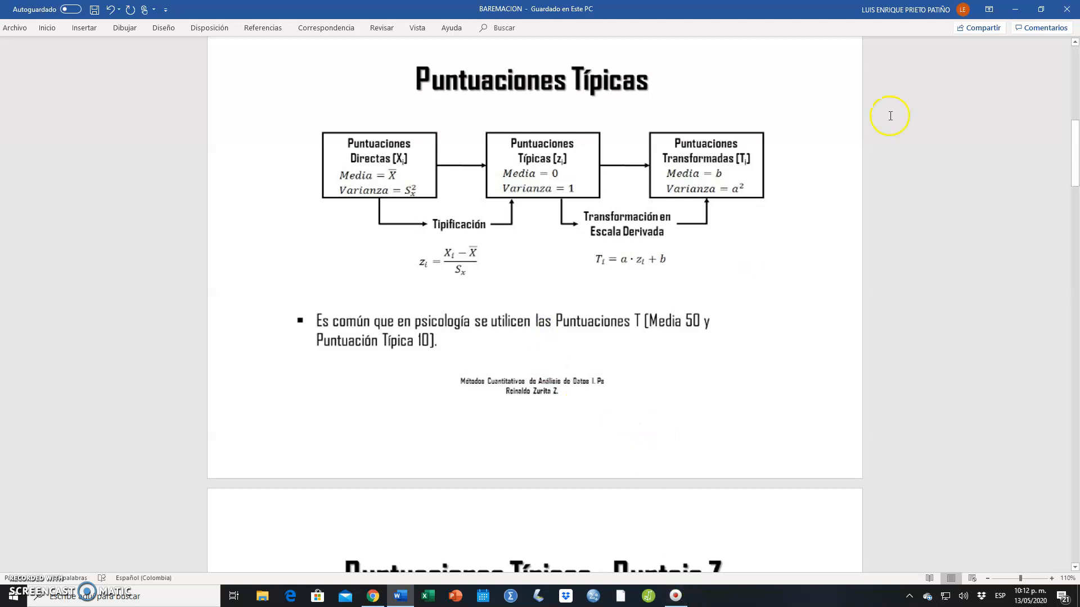
{"action": "left_click", "coordinate": [1010, 11]}
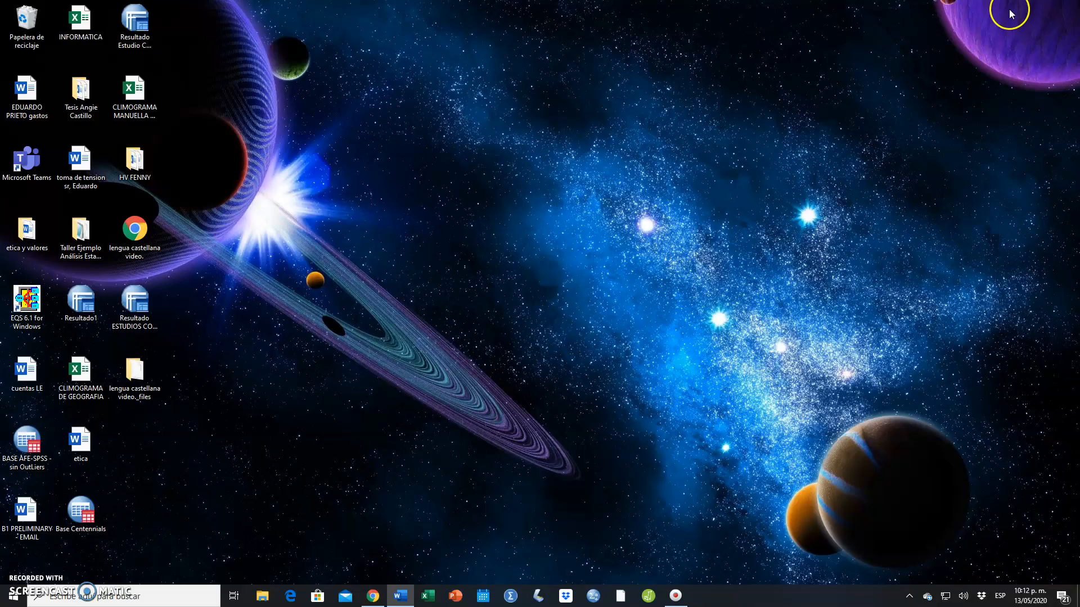
{"action": "left_click", "coordinate": [678, 599]}
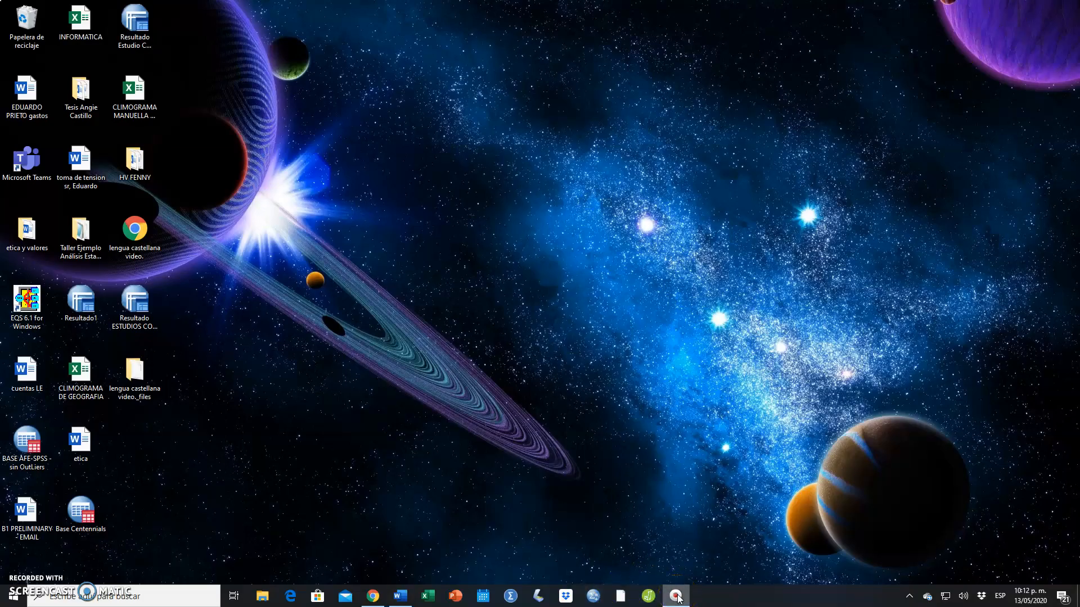
{"action": "right_click", "coordinate": [680, 598]}
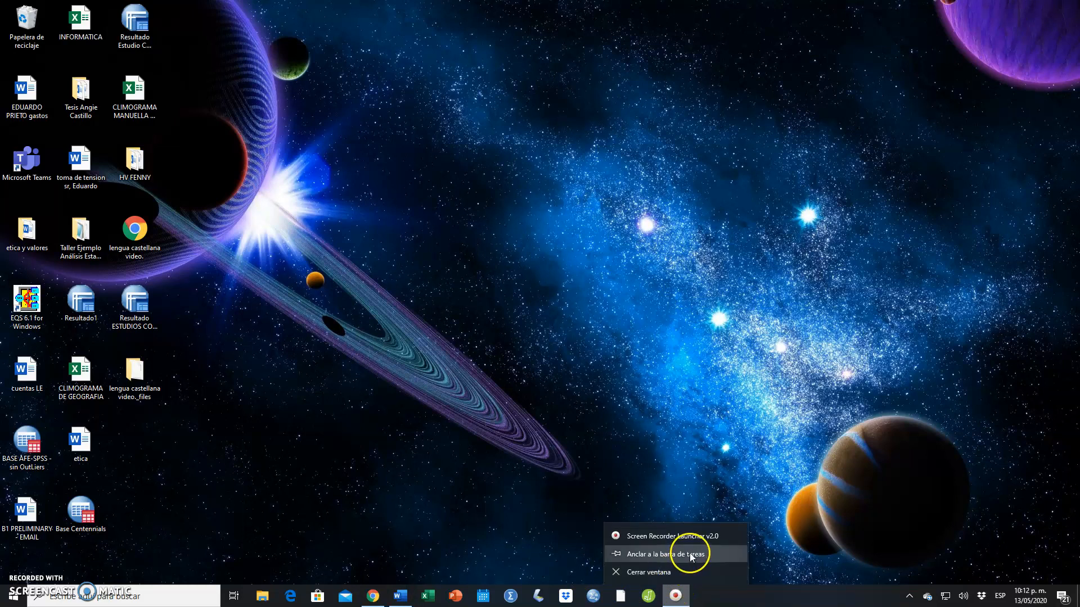
{"action": "left_click", "coordinate": [680, 571]}
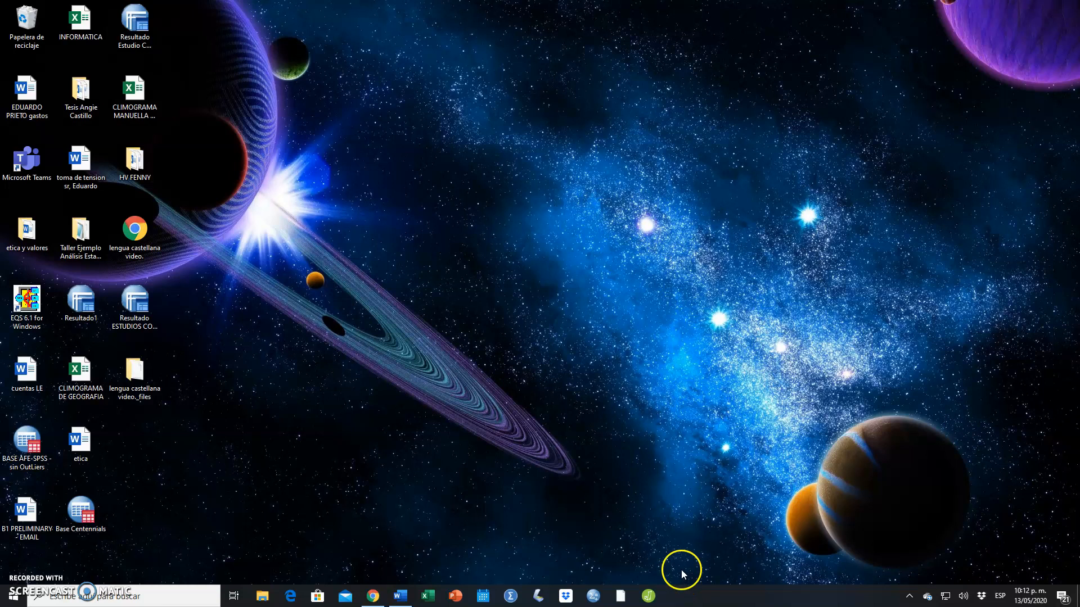